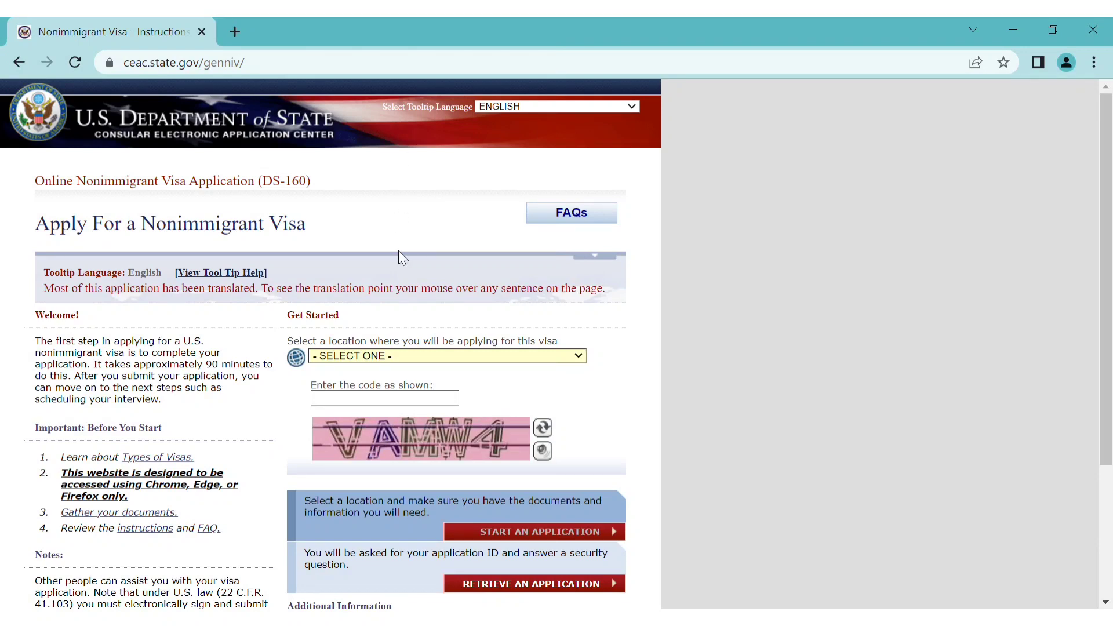
Choose Canada, Toronto as the location, enter the captcha code, and start a new application
click(397, 292)
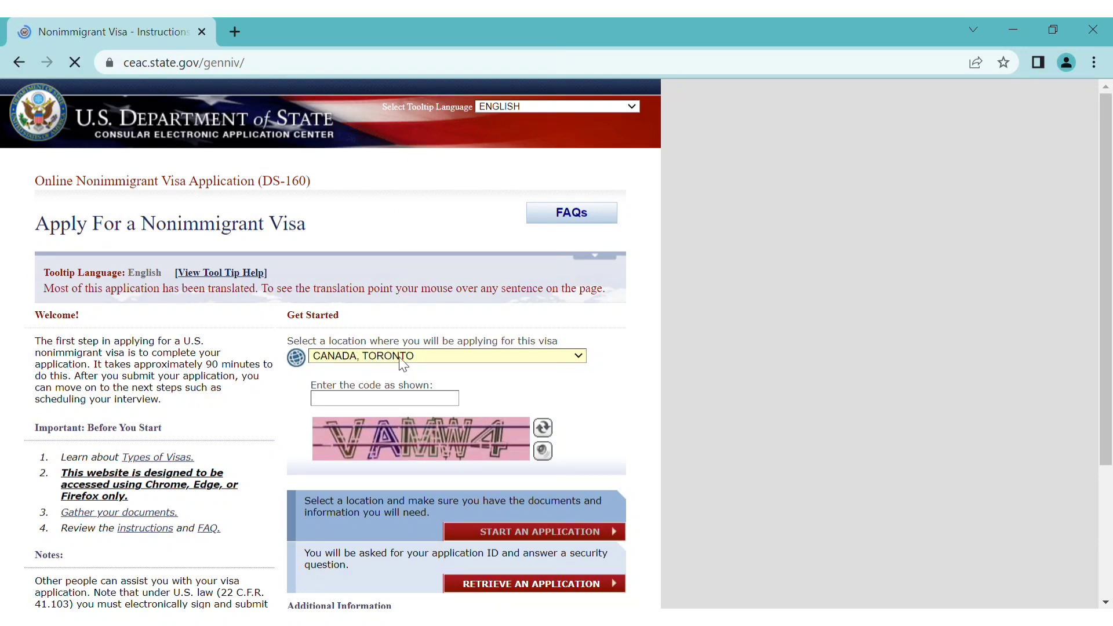
click(433, 403)
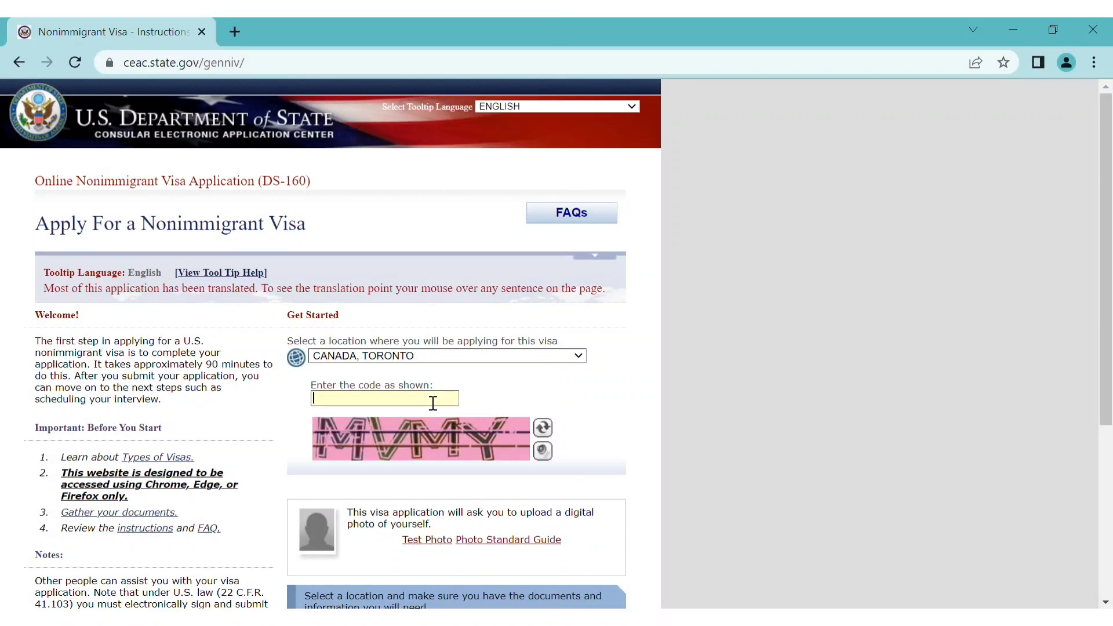
text(MVMY)
scroll(514, 391, down, 4)
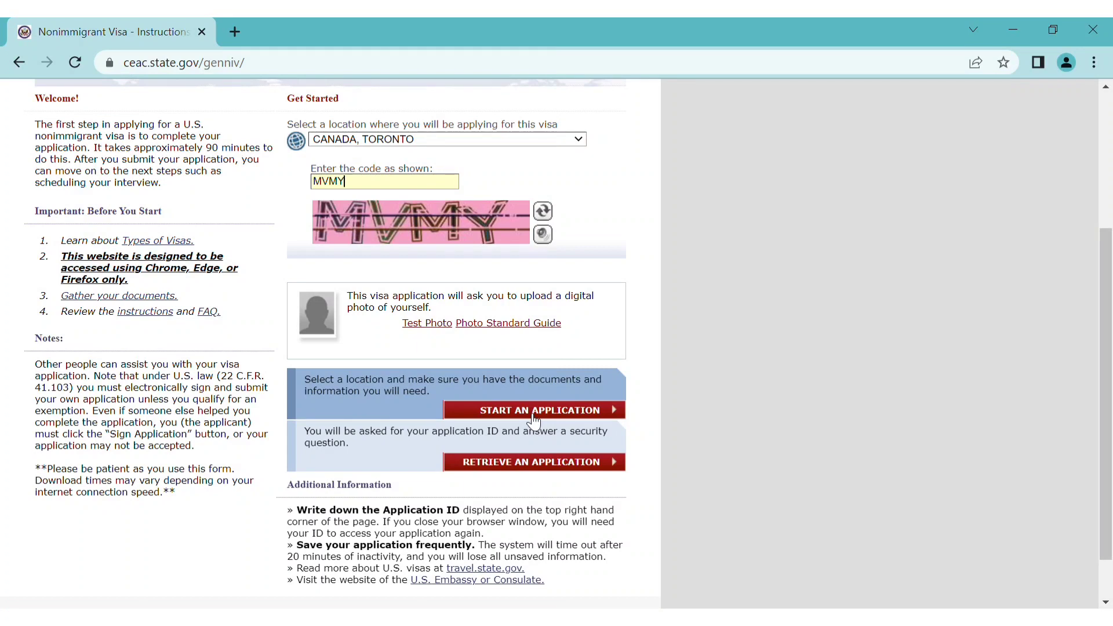
click(538, 418)
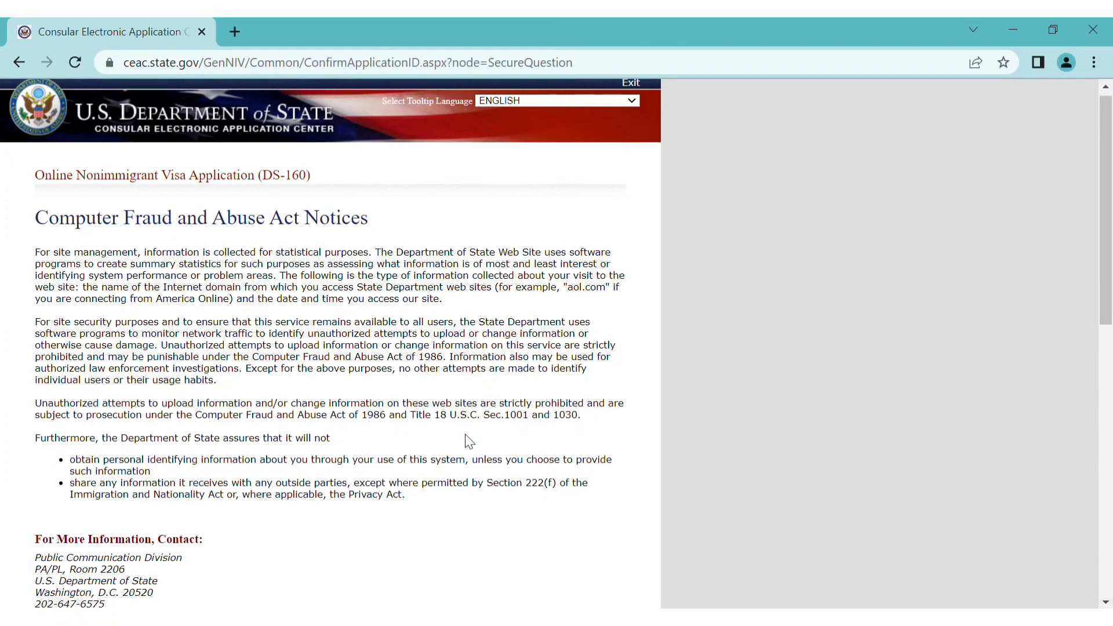
Agree to the Computer Fraud notices and save an answer to the grandmother's-name security question
scroll(469, 440, down, 8)
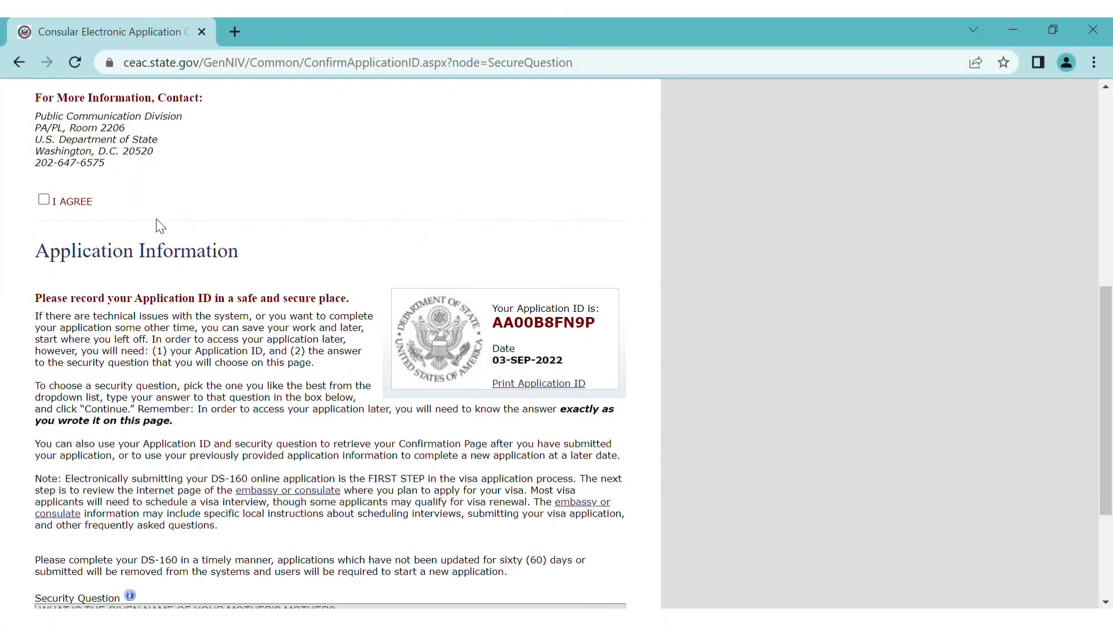
click(45, 200)
scroll(173, 284, down, 7)
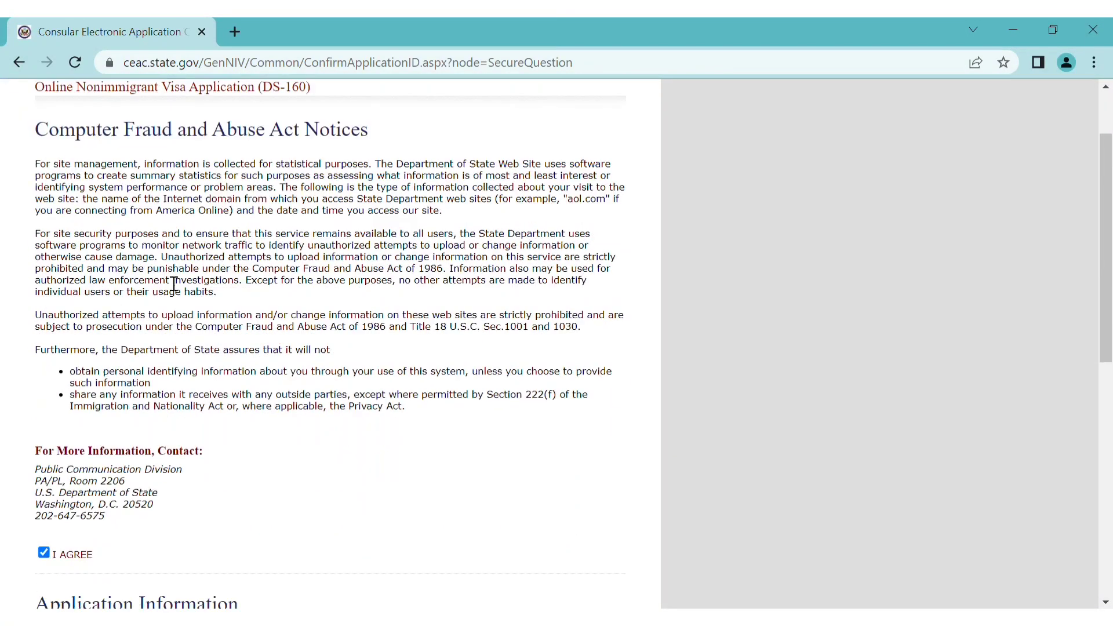
scroll(286, 373, down, 3)
scroll(286, 377, down, 2)
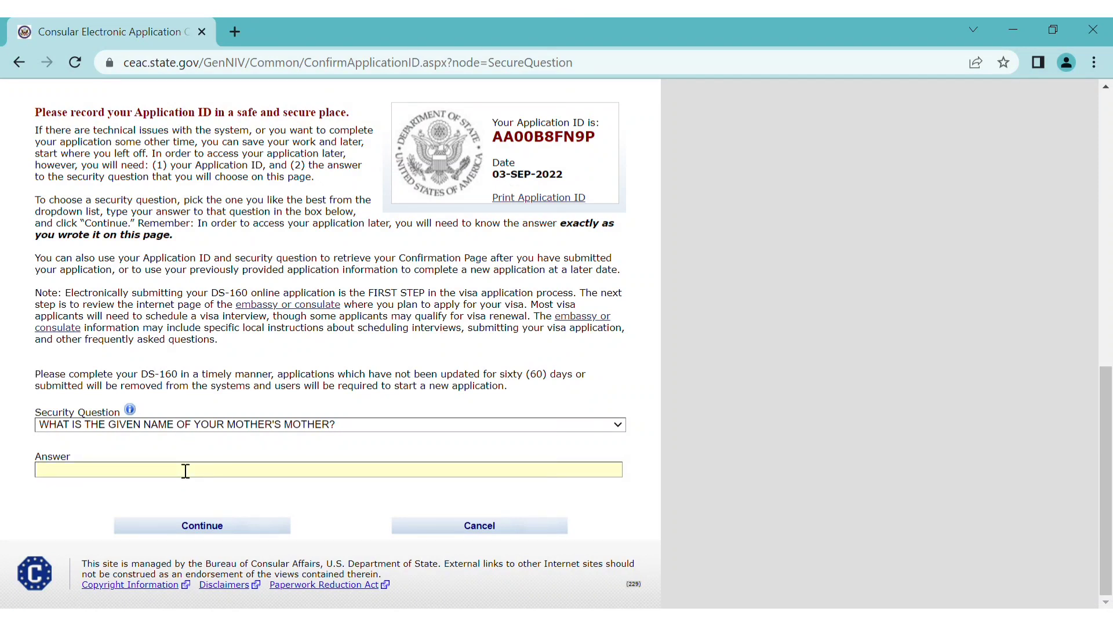
click(158, 509)
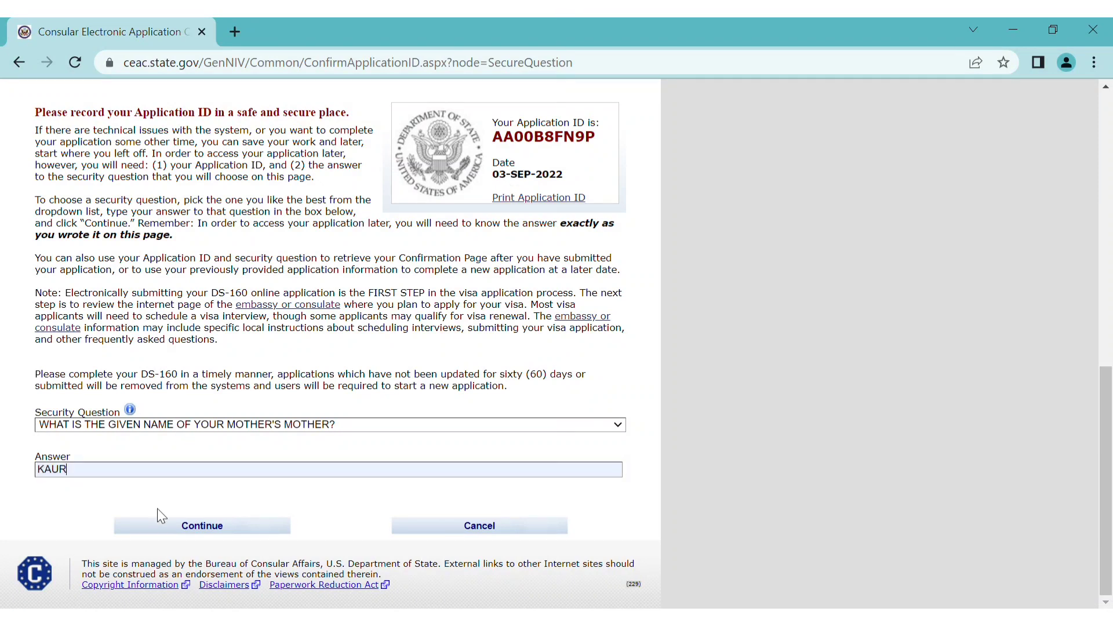
click(190, 525)
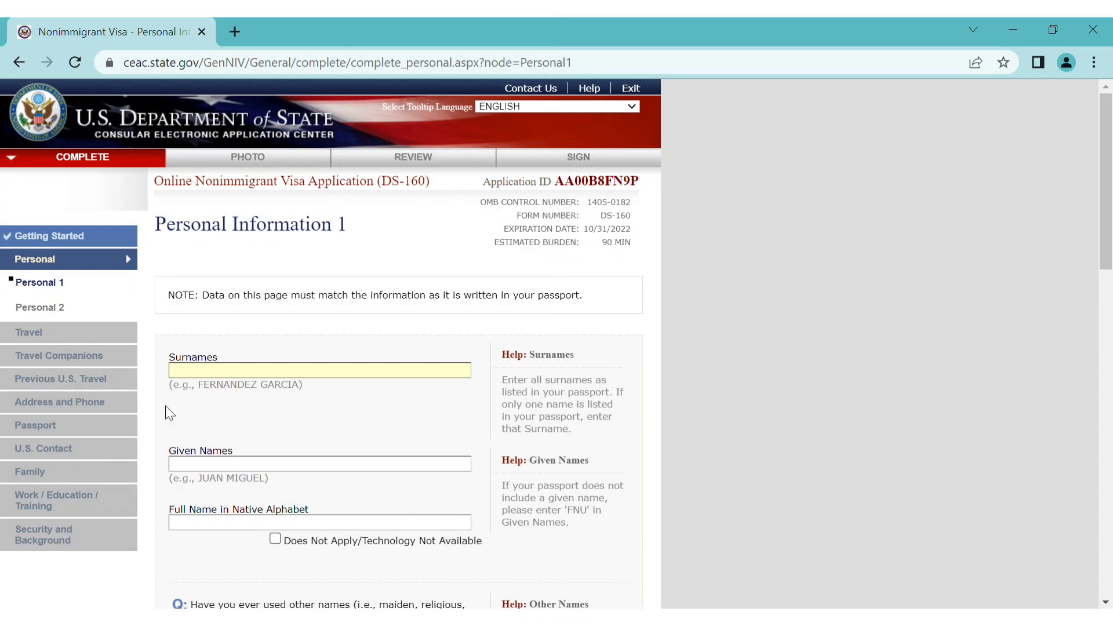
Enter the applicant's surname, set Given Names to FNU, and mark the native-alphabet name Does Not Apply
click(244, 373)
text(ABC)
click(252, 465)
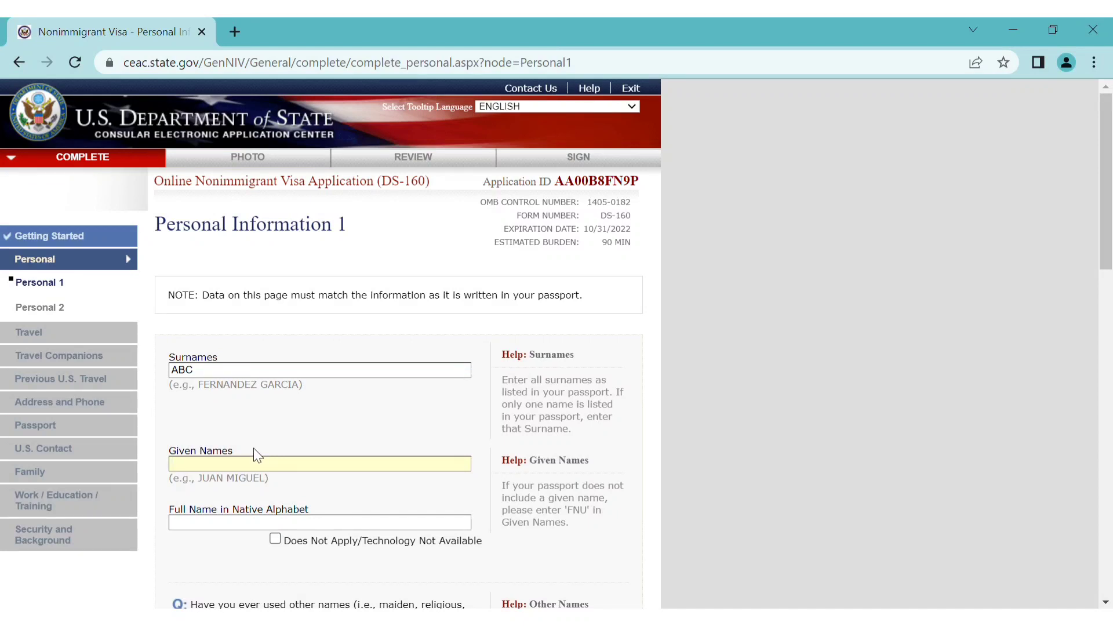
text(FNU)
click(276, 538)
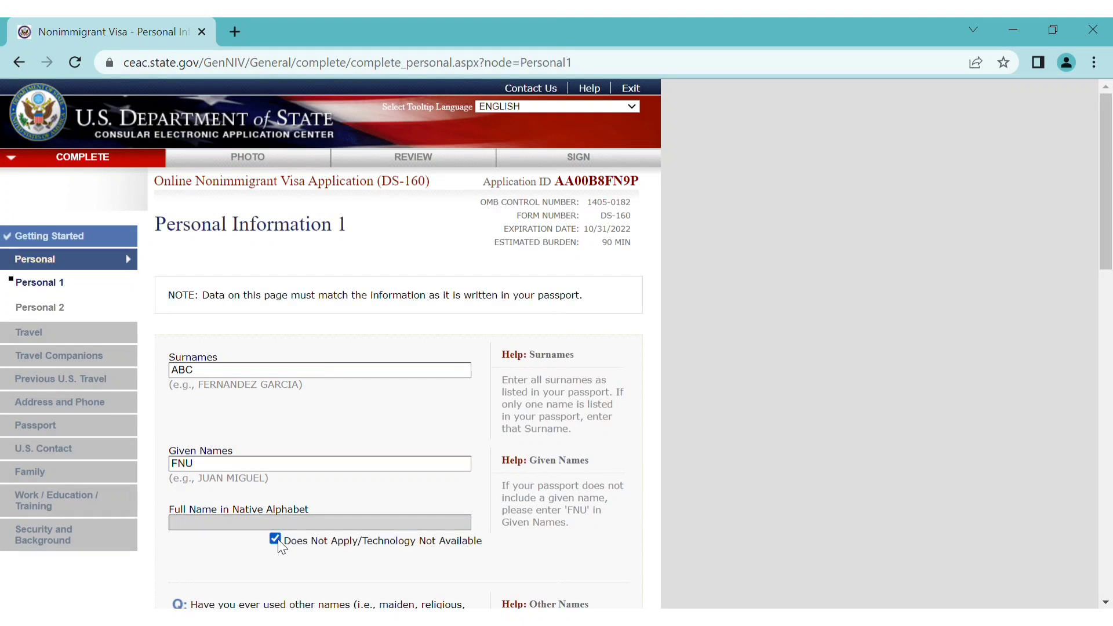
scroll(504, 439, down, 2)
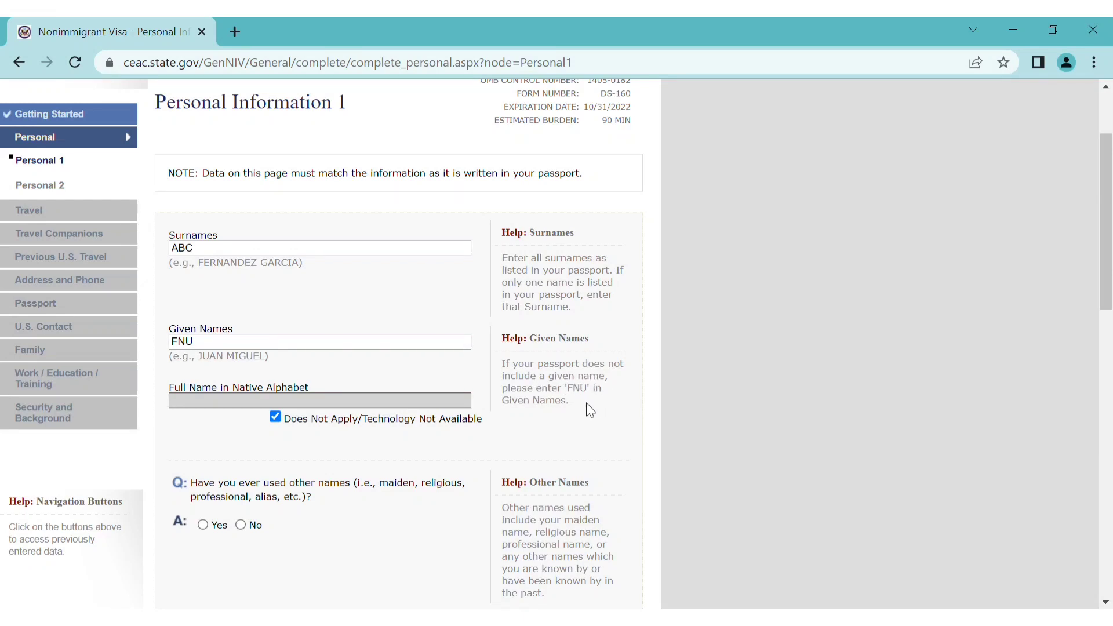
scroll(590, 411, down, 1)
scroll(590, 410, down, 2)
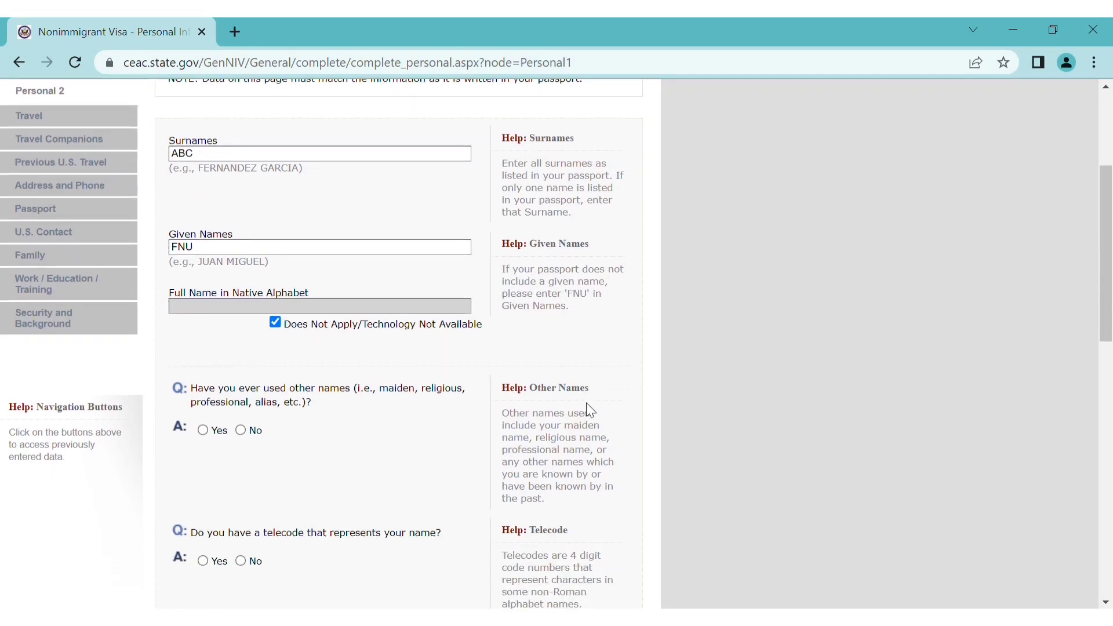
scroll(590, 410, up, 2)
scroll(596, 413, up, 1)
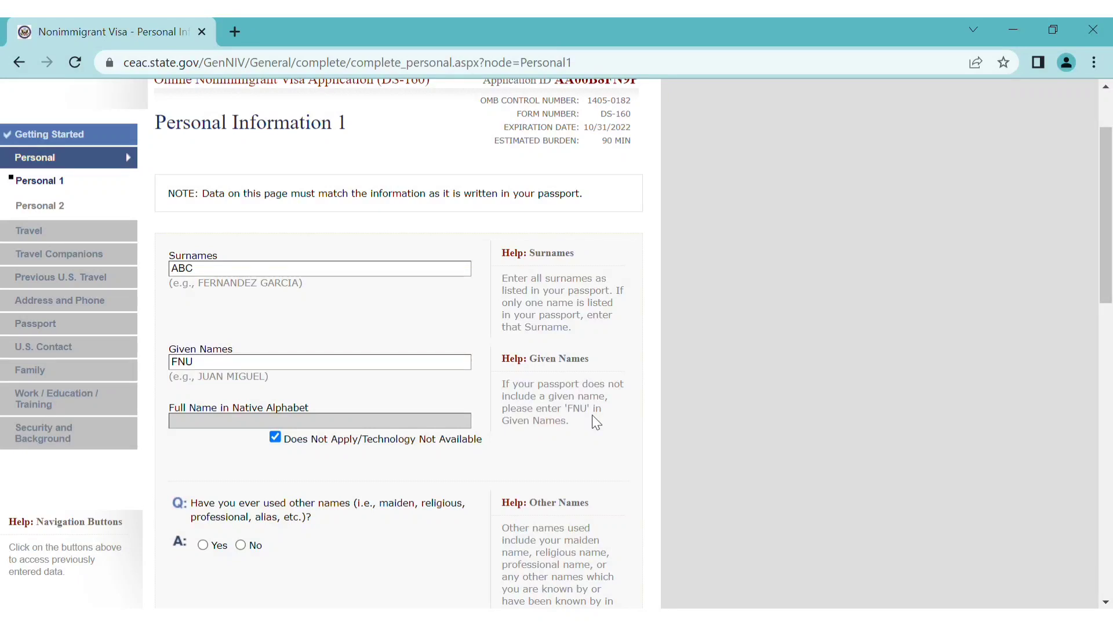
Answer No to other names and telecode, and set sex Female and marital status MARRIED
scroll(595, 422, down, 4)
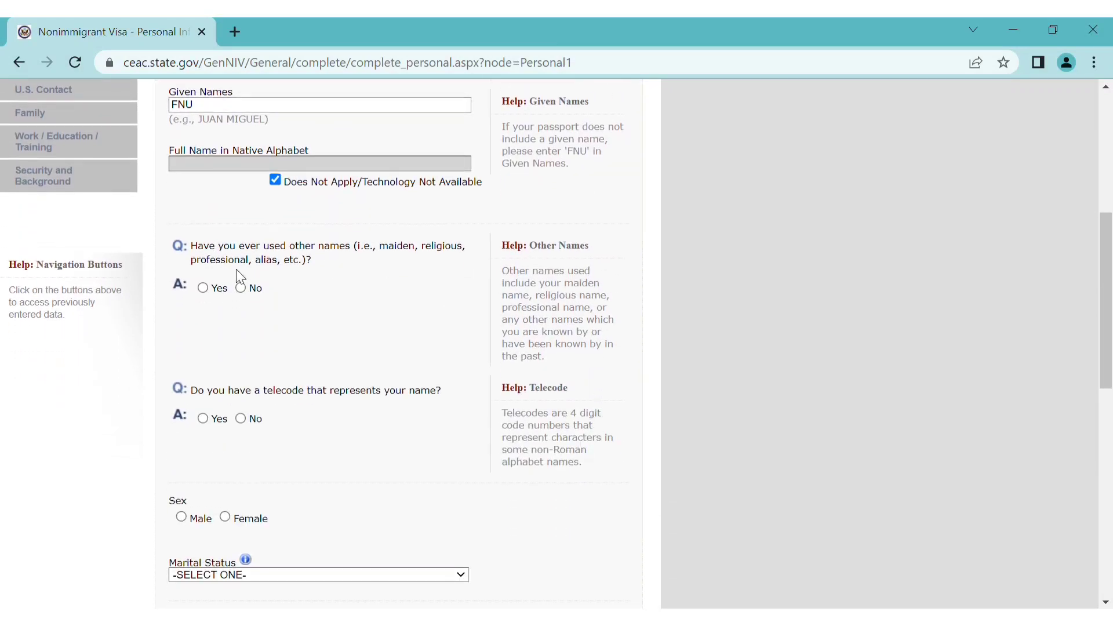
click(240, 288)
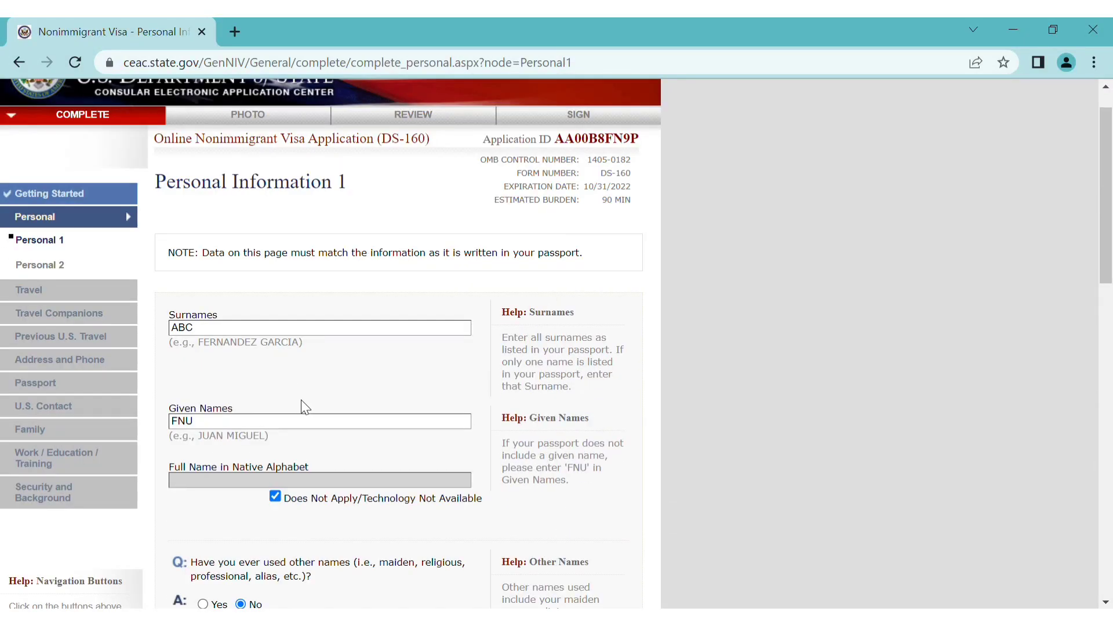
scroll(300, 399, down, 6)
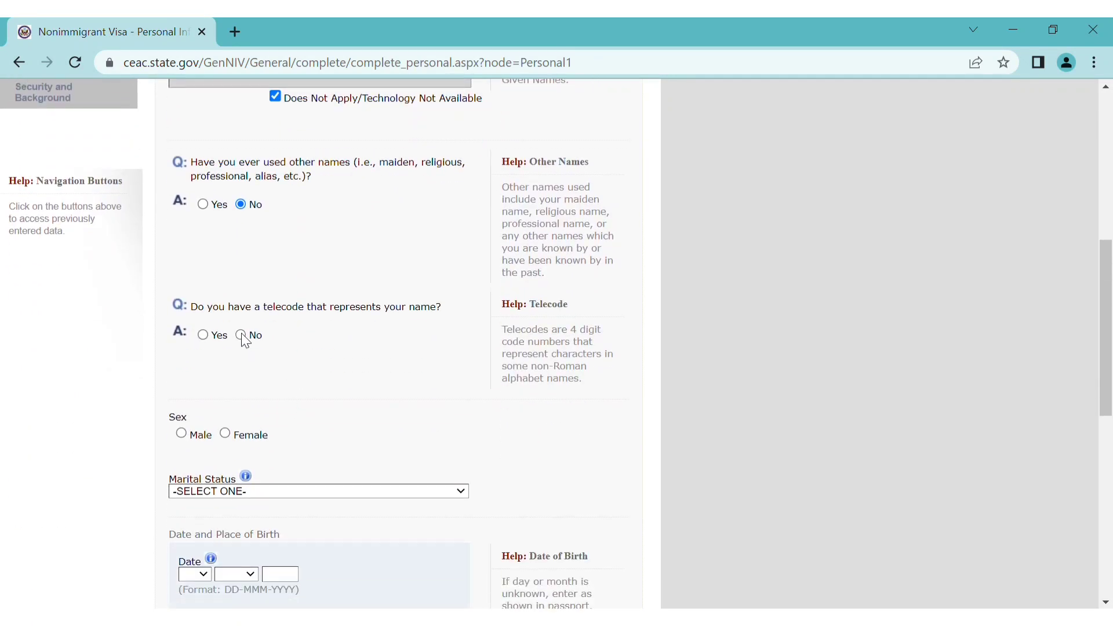
click(242, 334)
scroll(331, 404, down, 6)
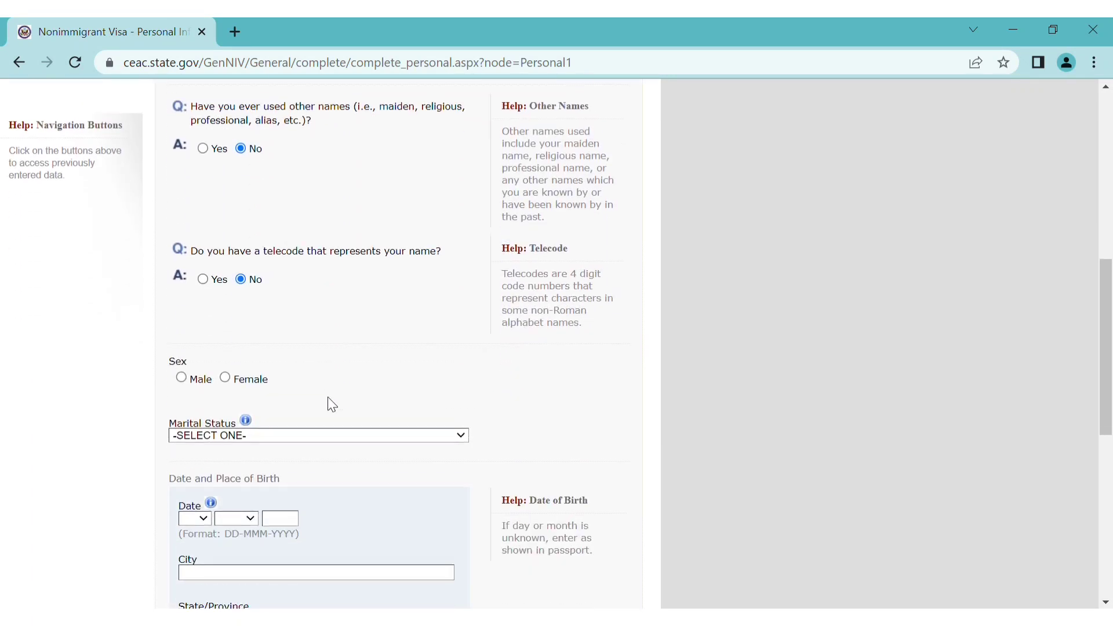
scroll(332, 404, down, 1)
click(227, 337)
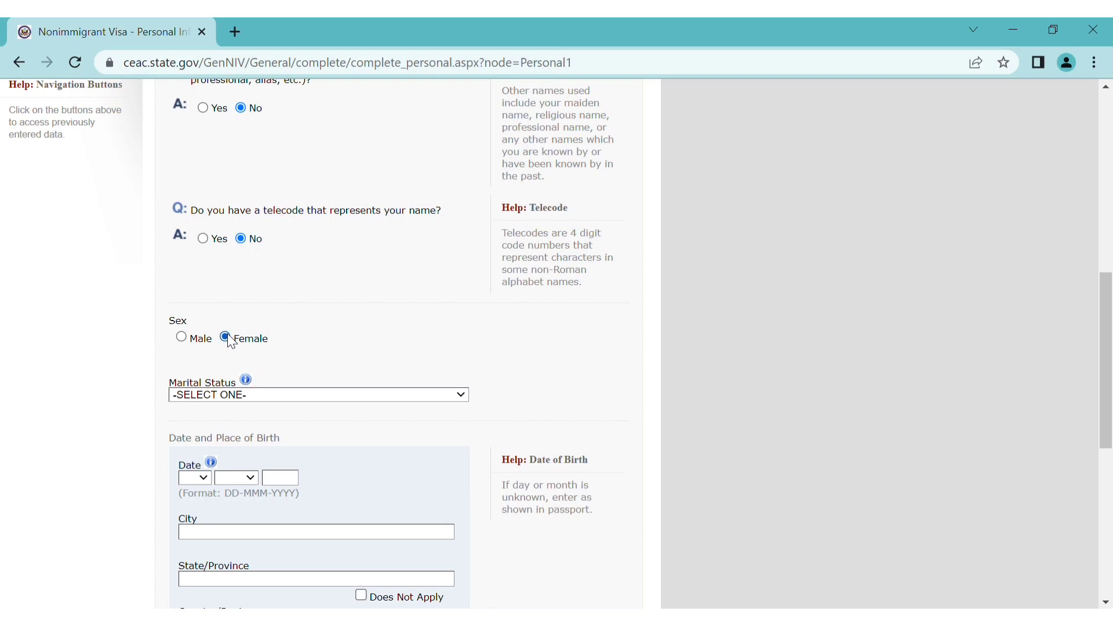
click(236, 423)
scroll(295, 426, down, 2)
scroll(296, 426, down, 3)
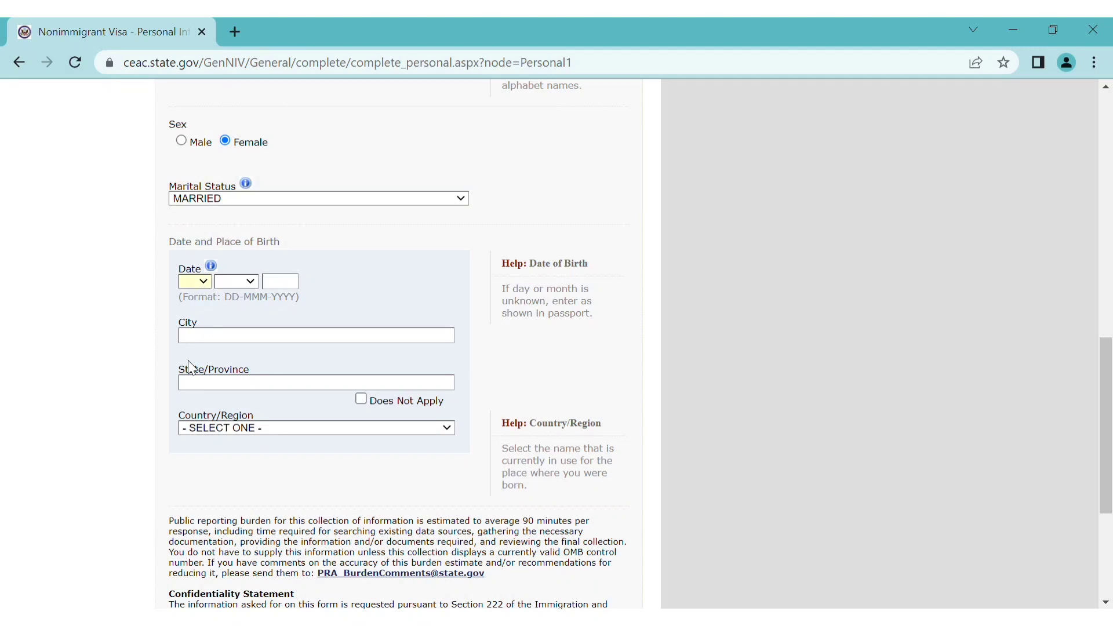
text(05)
key(Tab)
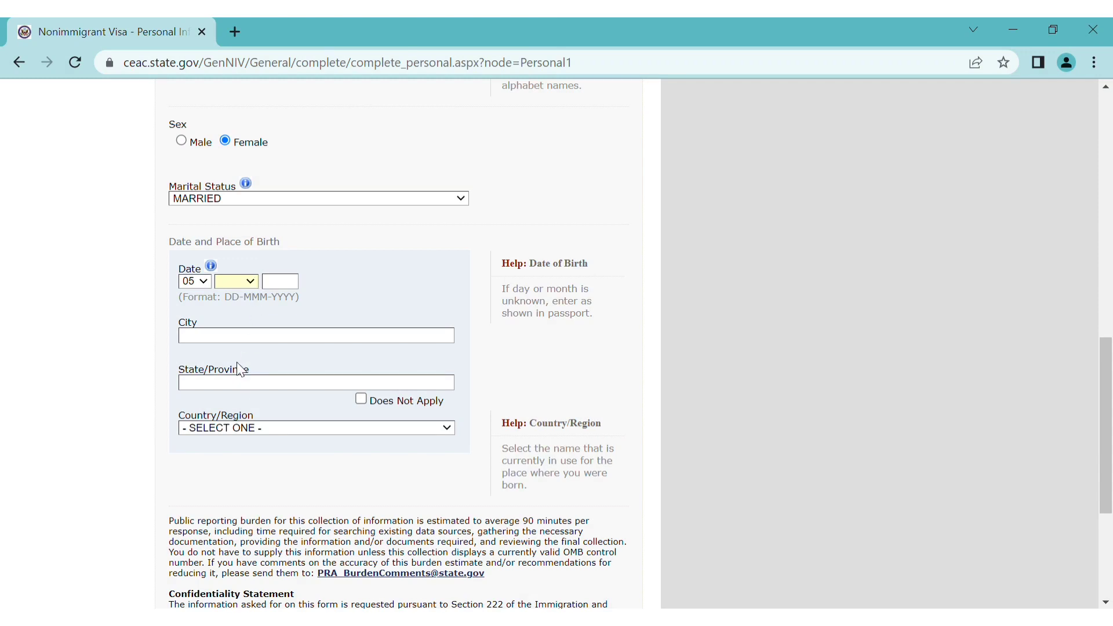
text(may)
key(Tab)
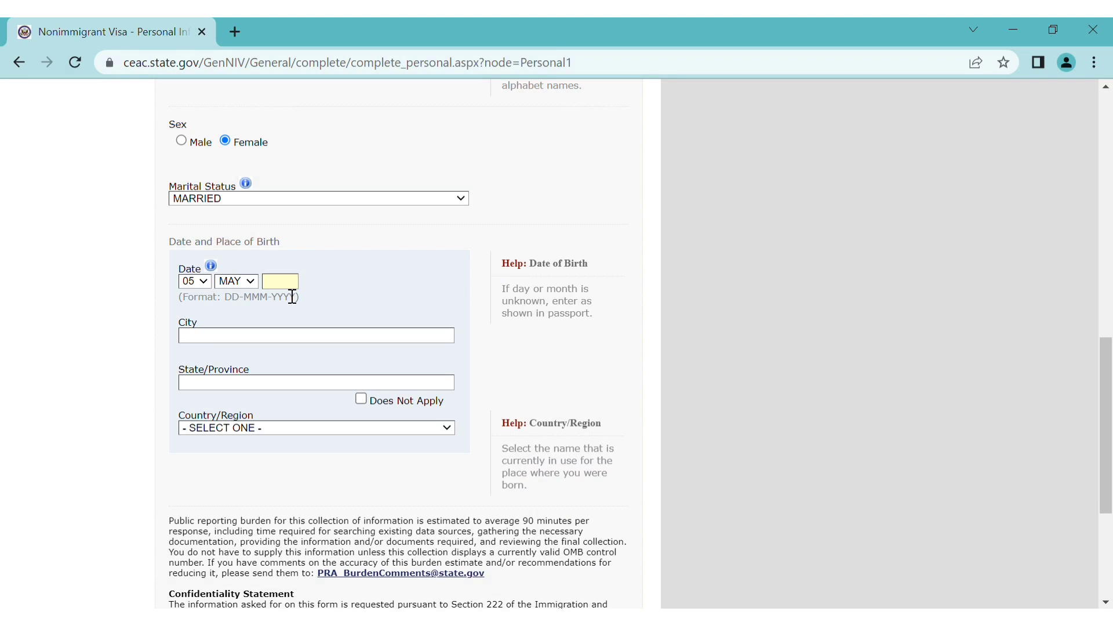
text(1995)
text(DELHI)
click(361, 400)
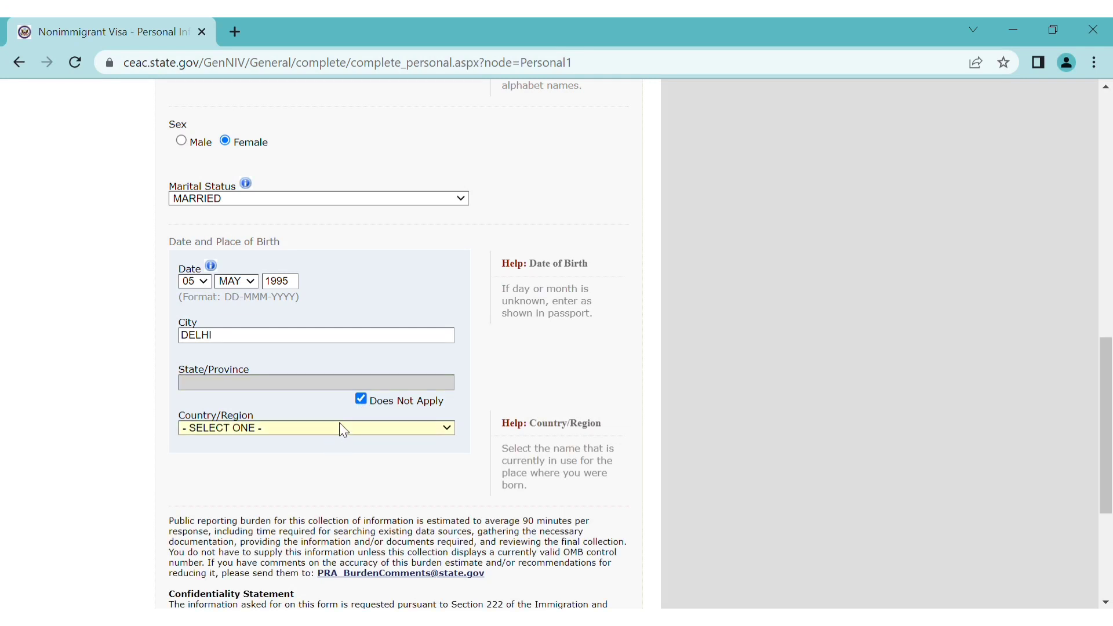
text(ind)
scroll(280, 489, down, 1)
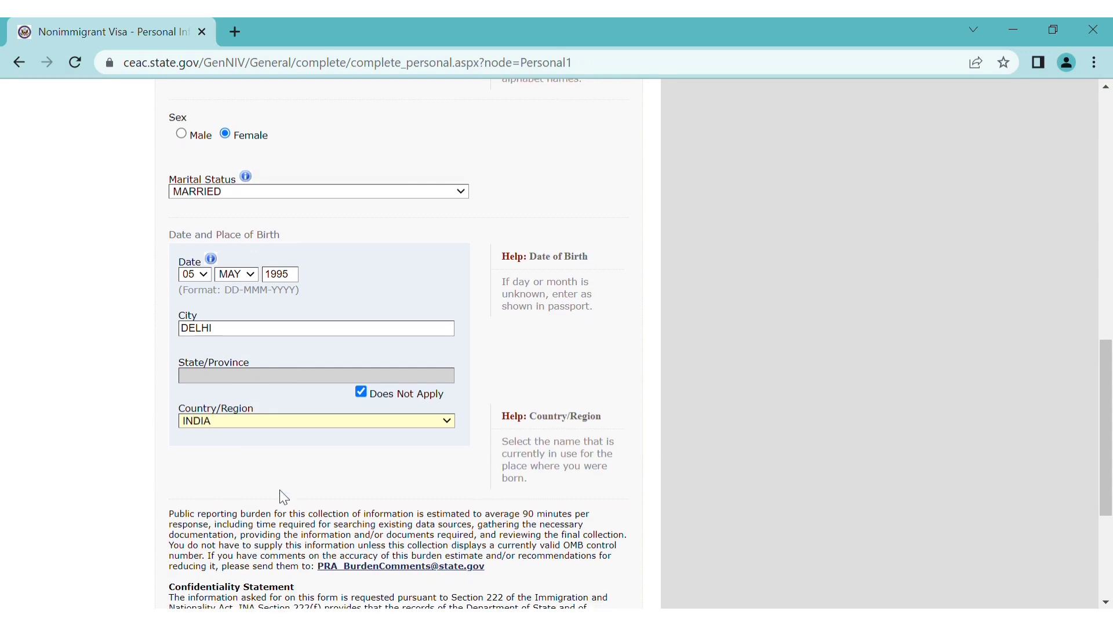
scroll(280, 492, down, 4)
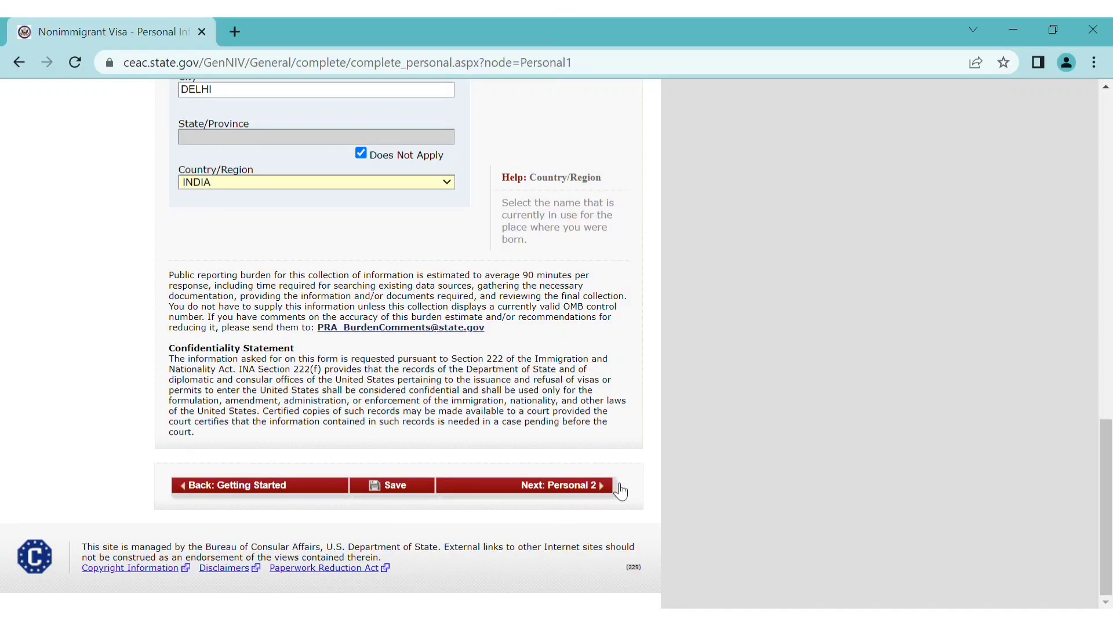
click(604, 490)
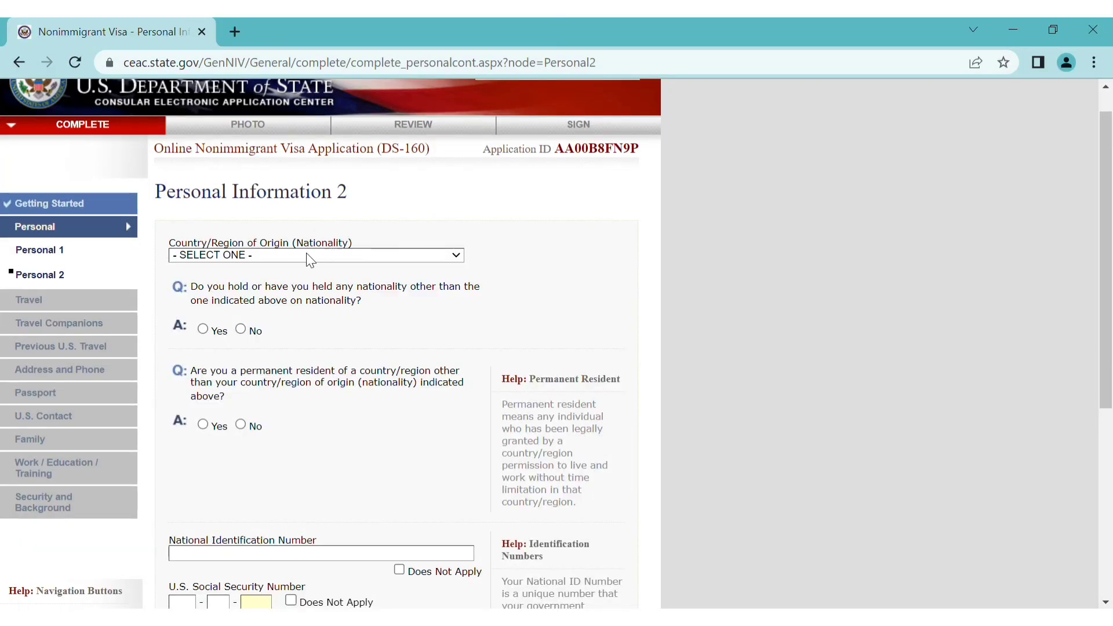
Set nationality to INDIA, no other nationality, and permanent residence in CANADA
click(307, 256)
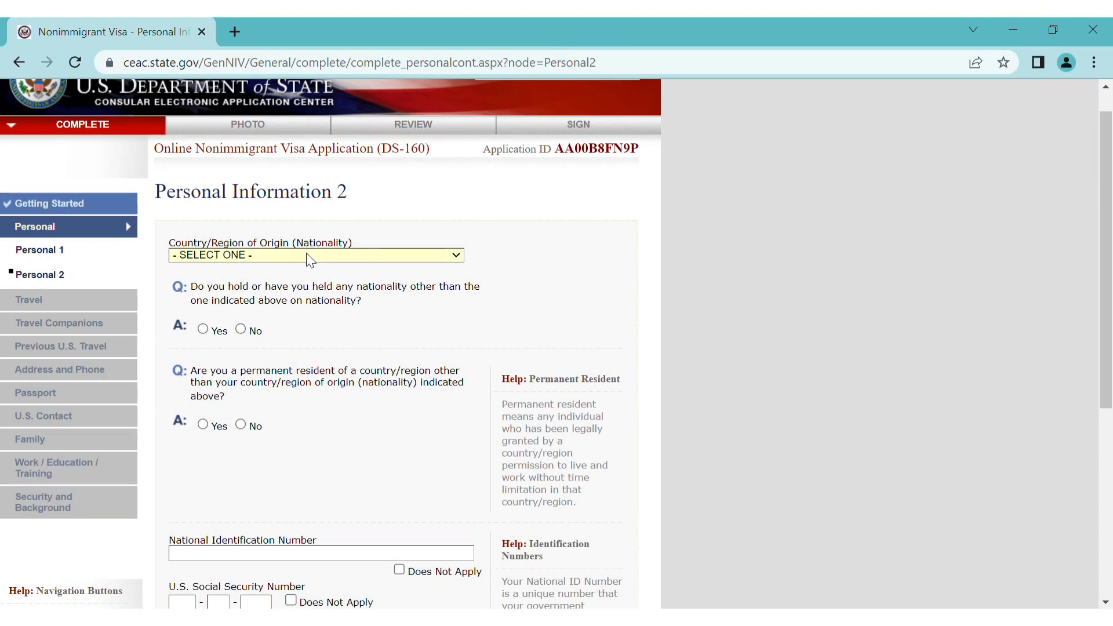
key(i)
key(i)
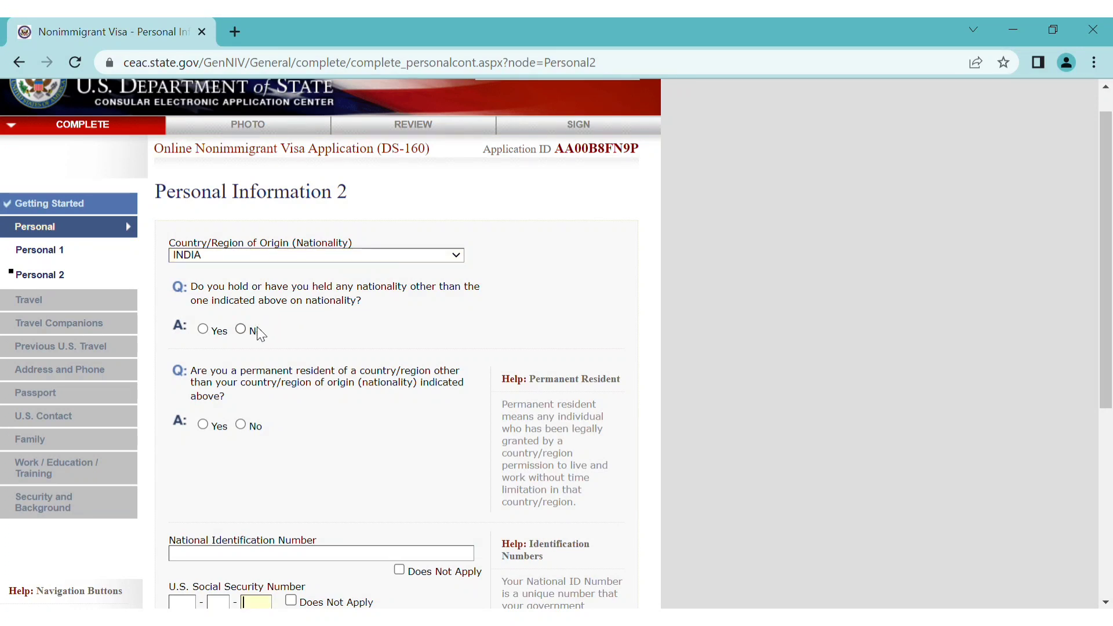
click(241, 329)
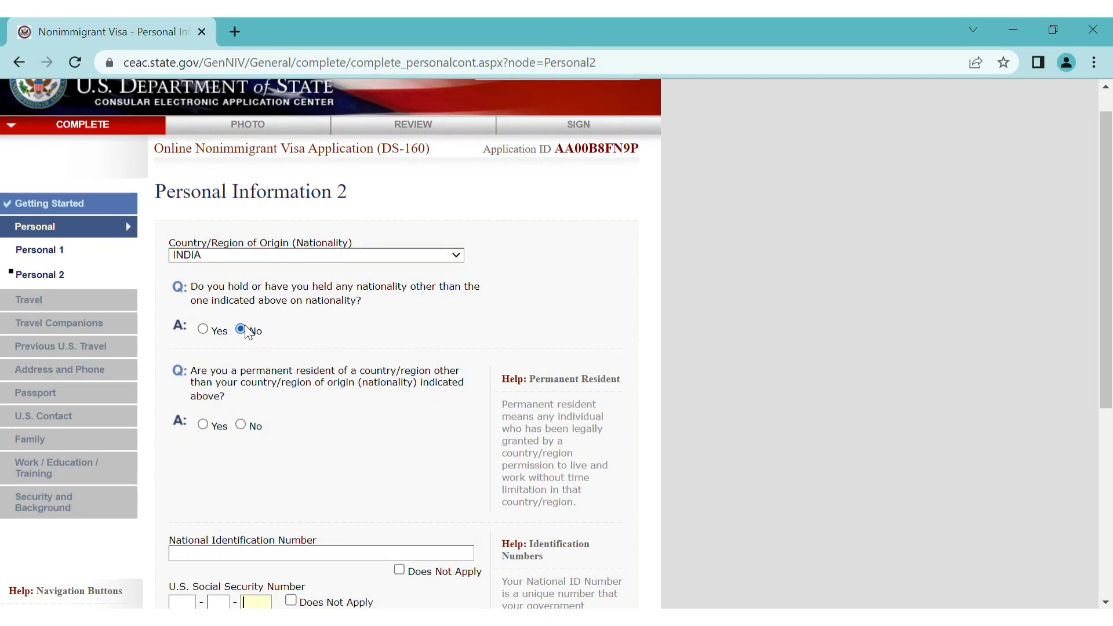
click(206, 427)
scroll(310, 452, down, 1)
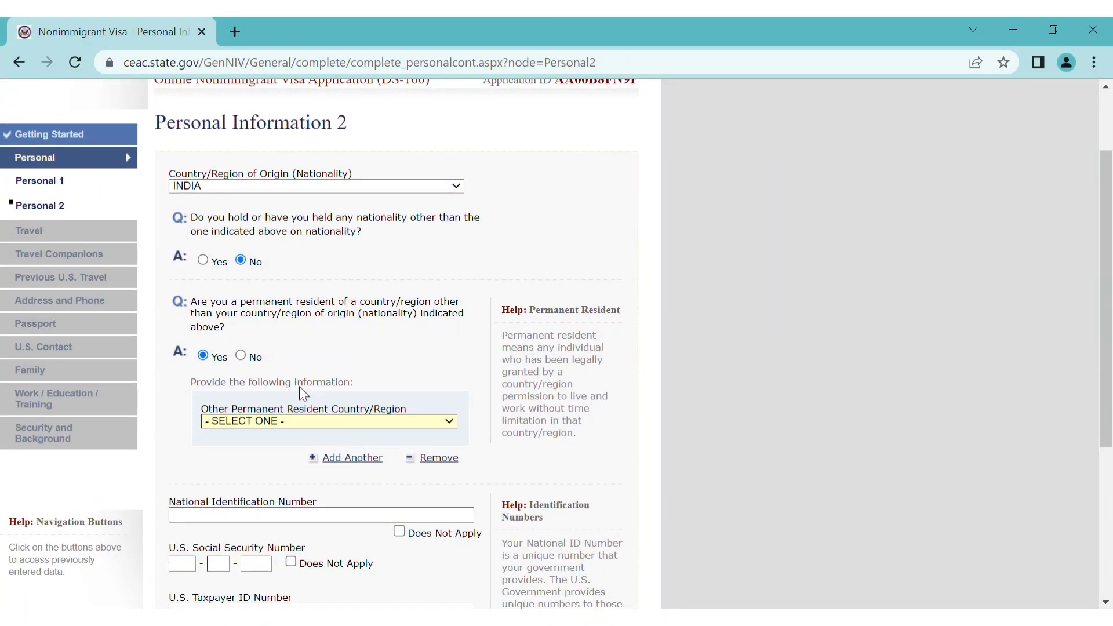
click(253, 180)
Mark the taxpayer ID, Social Security and national ID numbers Does Not Apply, and save the page
scroll(273, 338, down, 2)
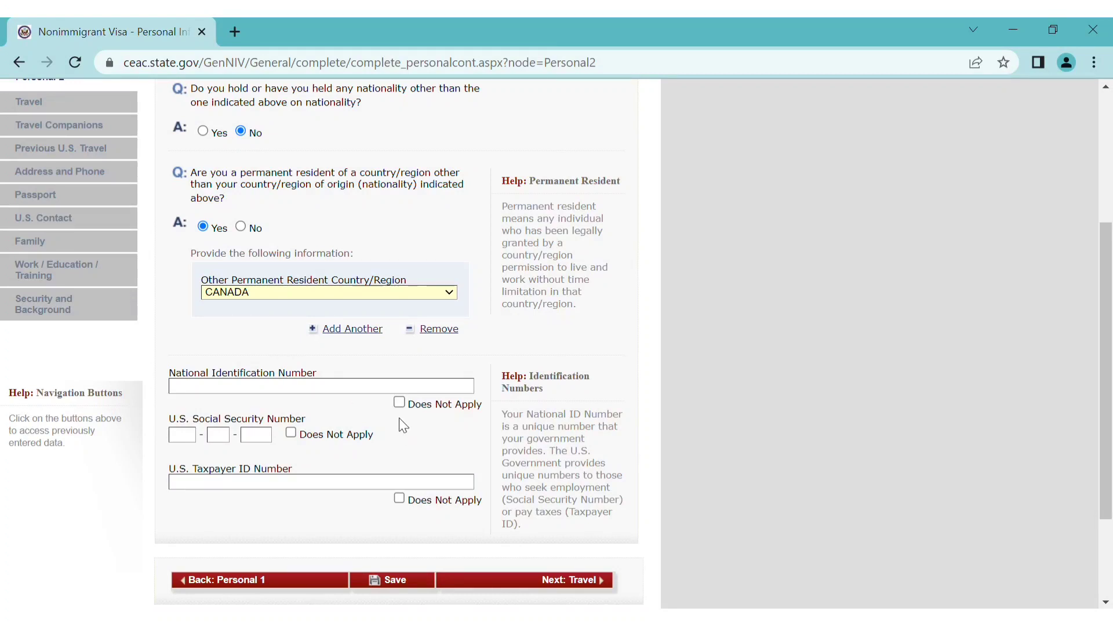
click(400, 499)
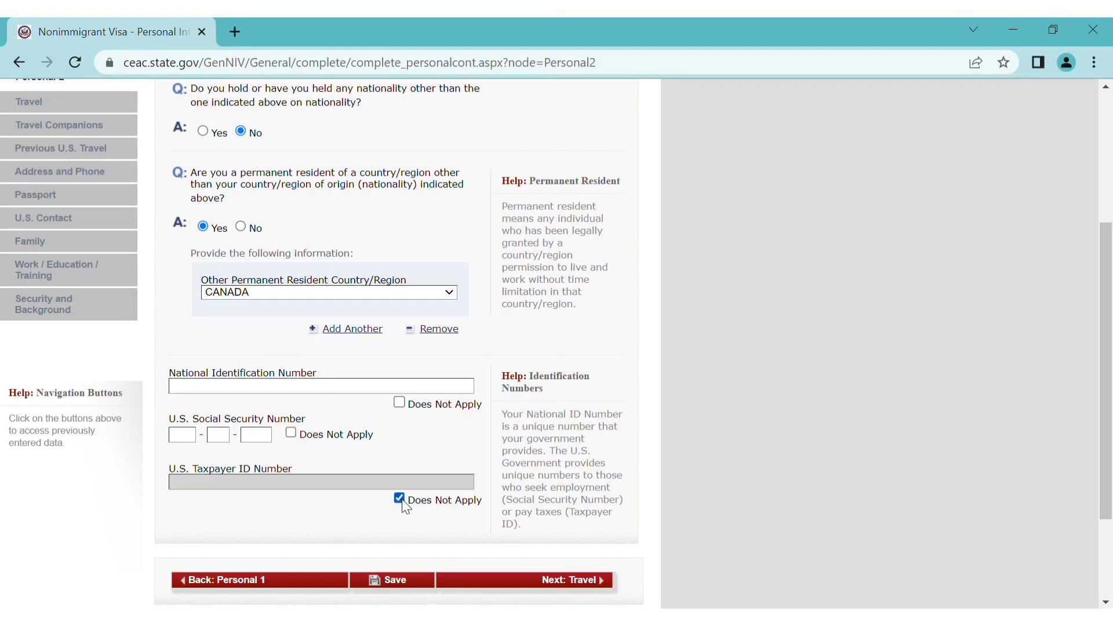
click(292, 435)
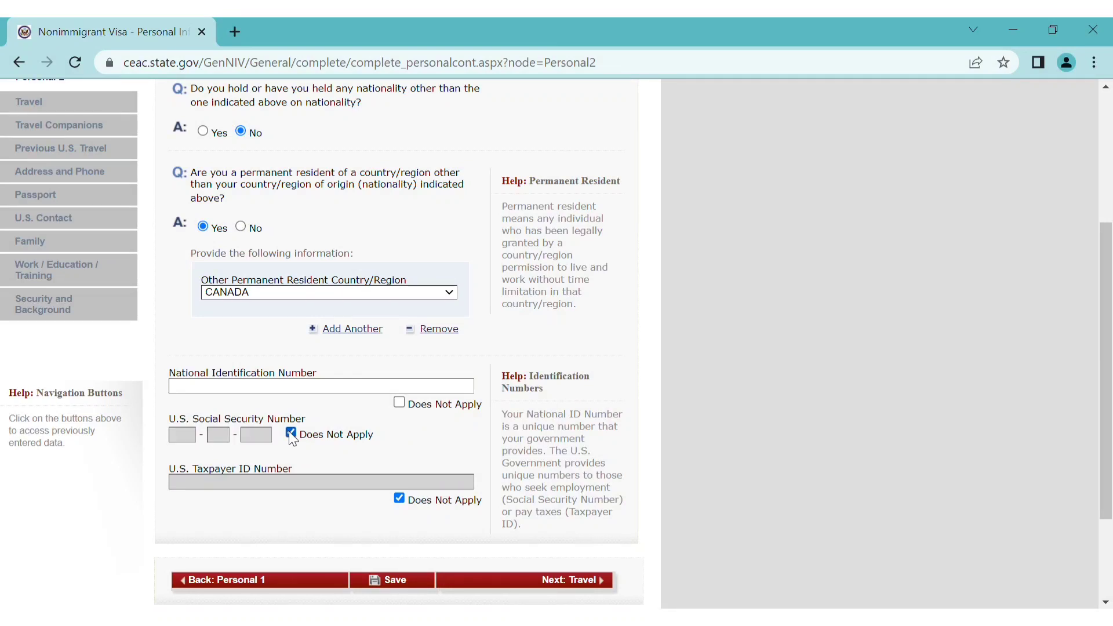
click(399, 402)
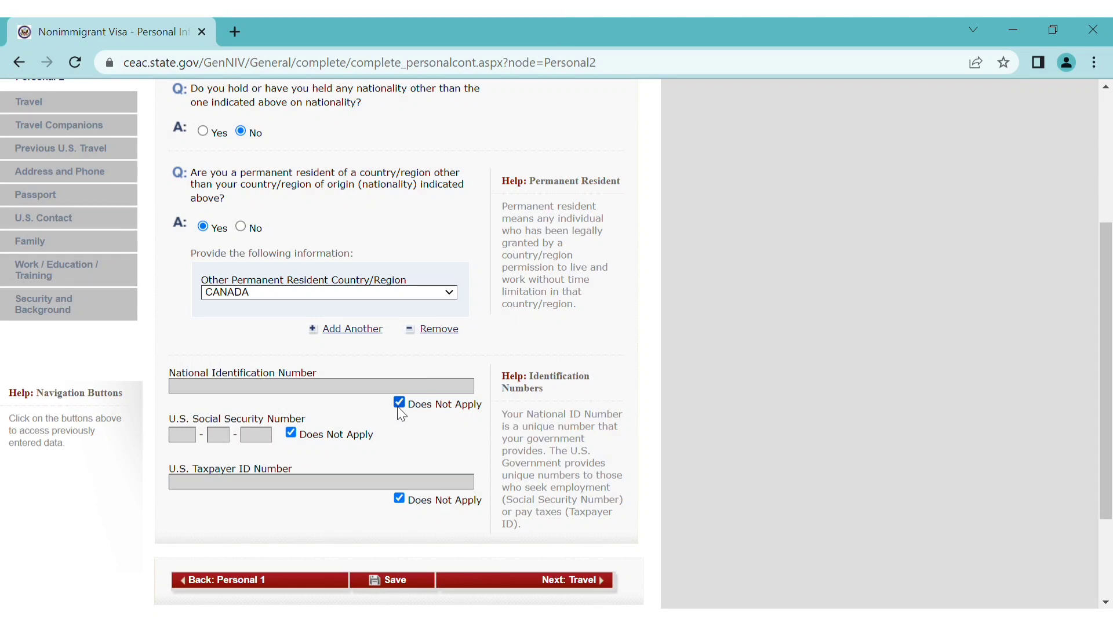
scroll(400, 412, down, 2)
scroll(400, 412, down, 1)
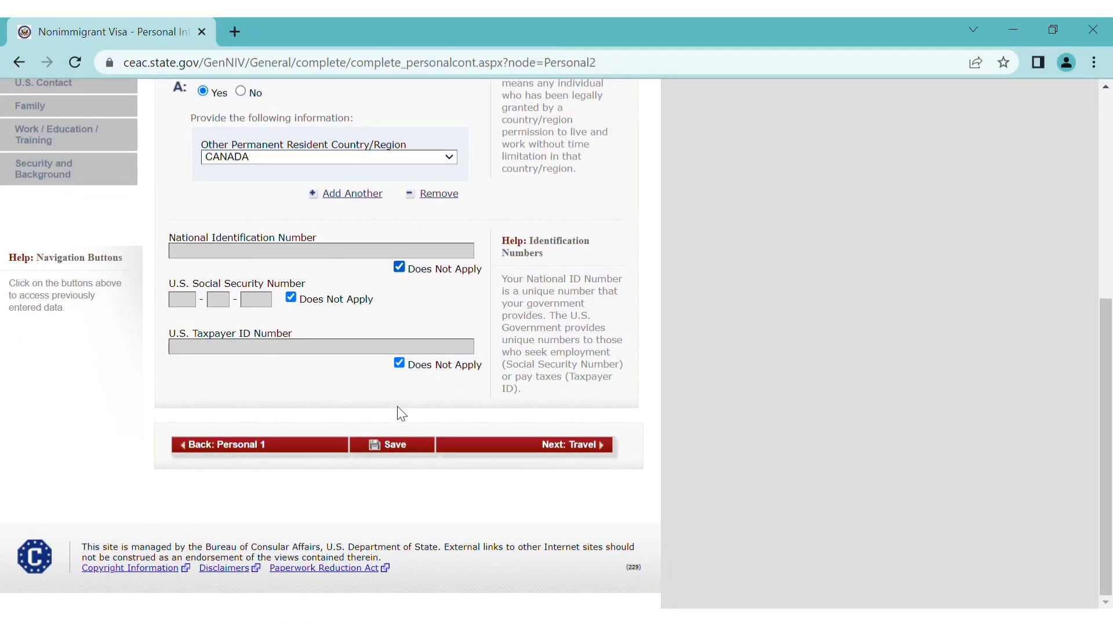
click(554, 447)
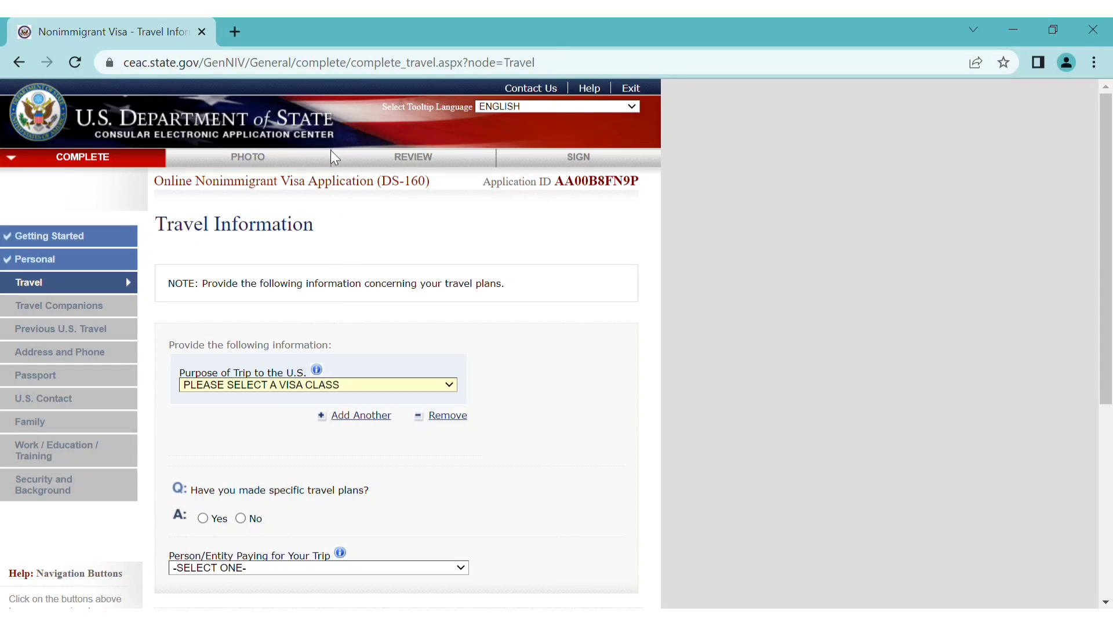
Set the trip purpose to business/pleasure visitor B1/B2 and answer Yes to specific travel plans
key(t)
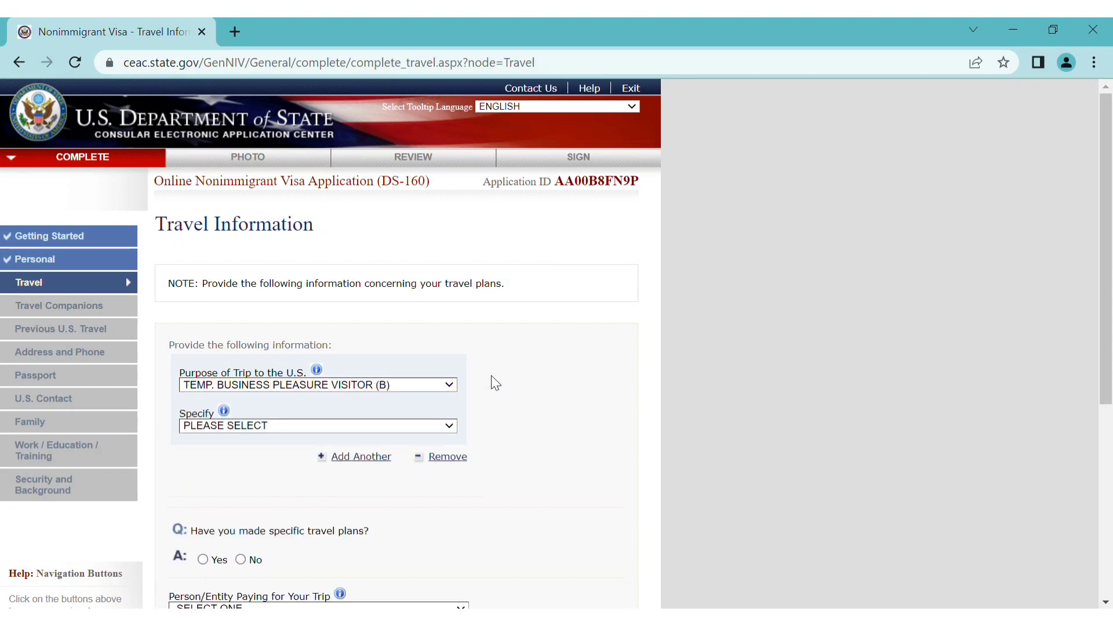
scroll(538, 417, down, 1)
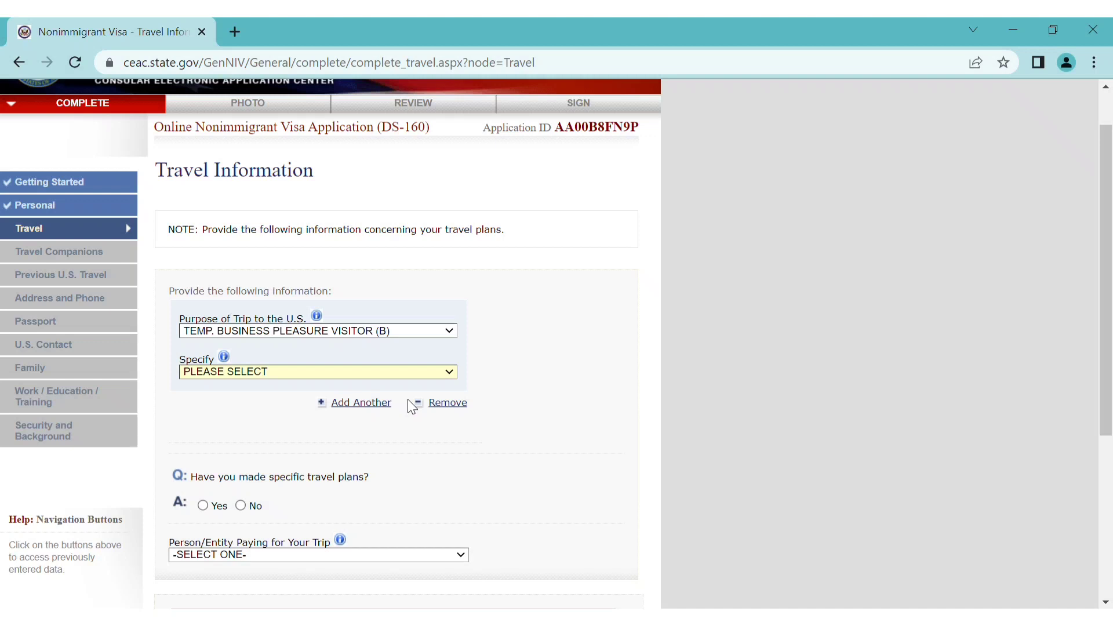
click(441, 405)
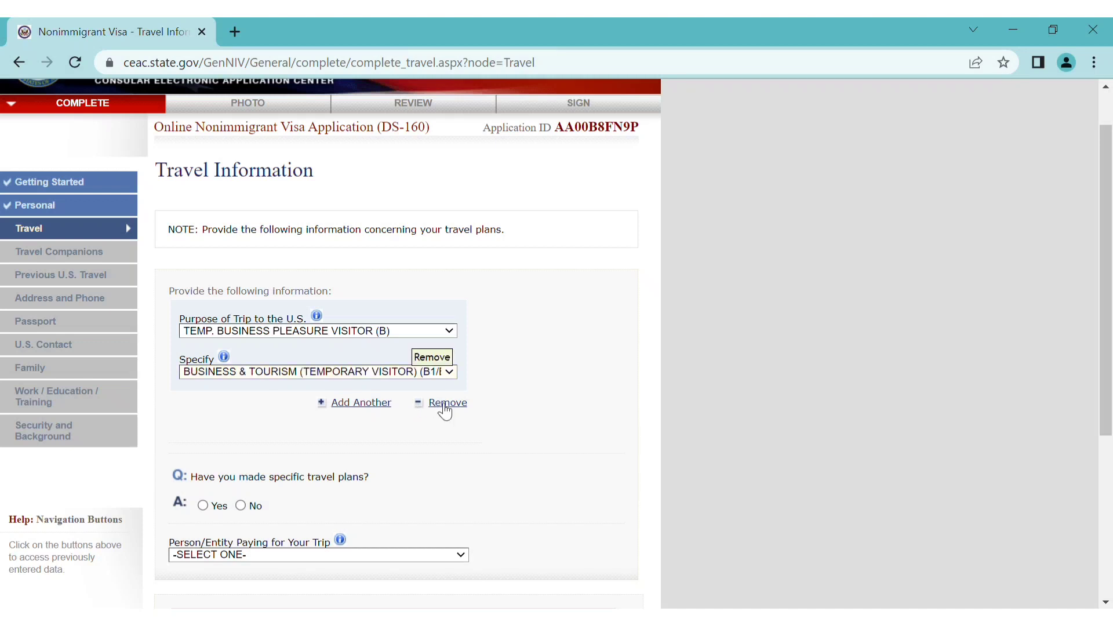
scroll(444, 454, down, 2)
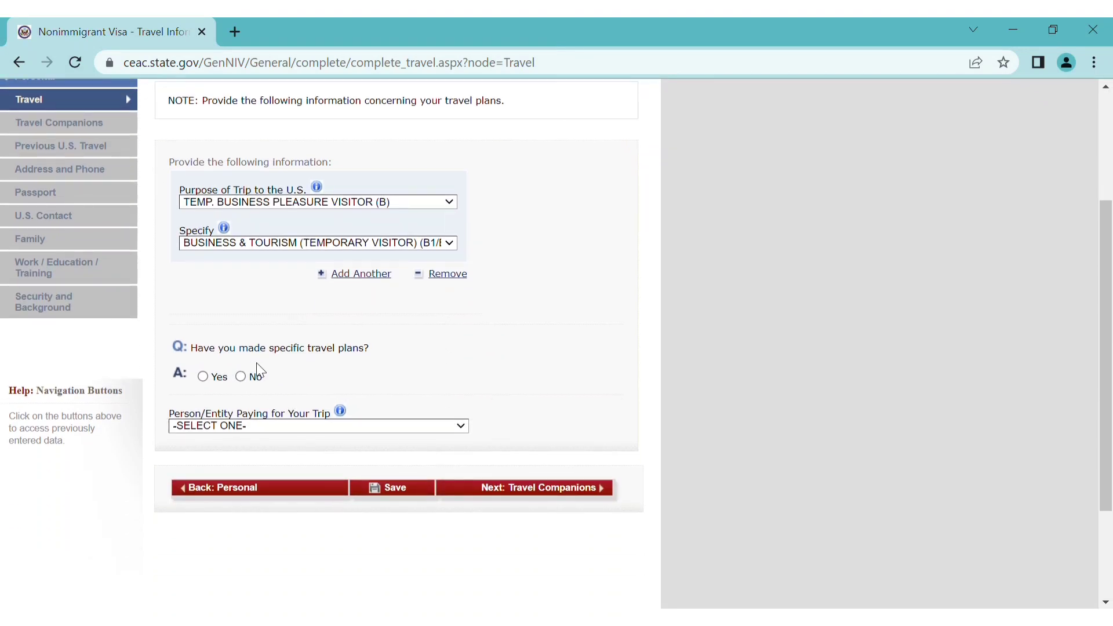
click(203, 376)
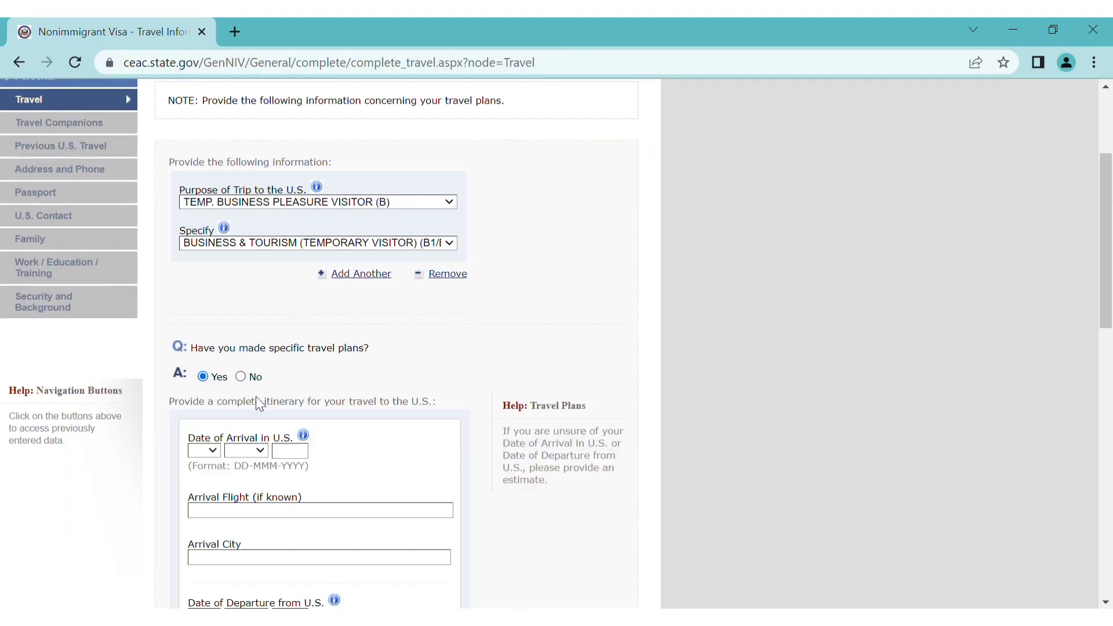
Set the arrival date to 22 DEC 2022
scroll(313, 417, down, 1)
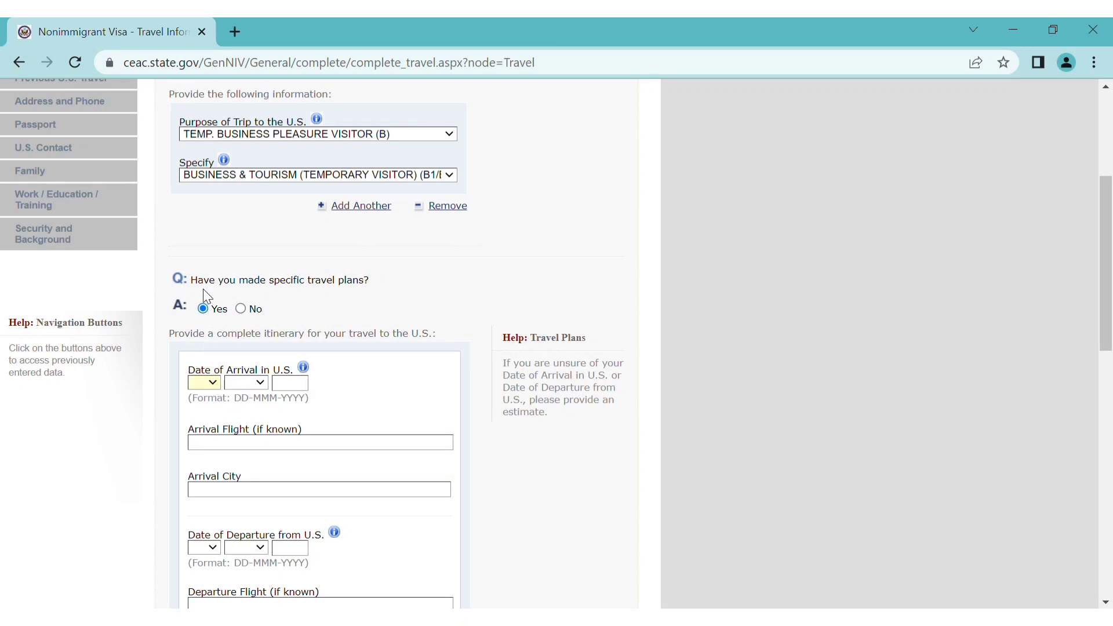
text(15)
text(2422dec)
key(Tab)
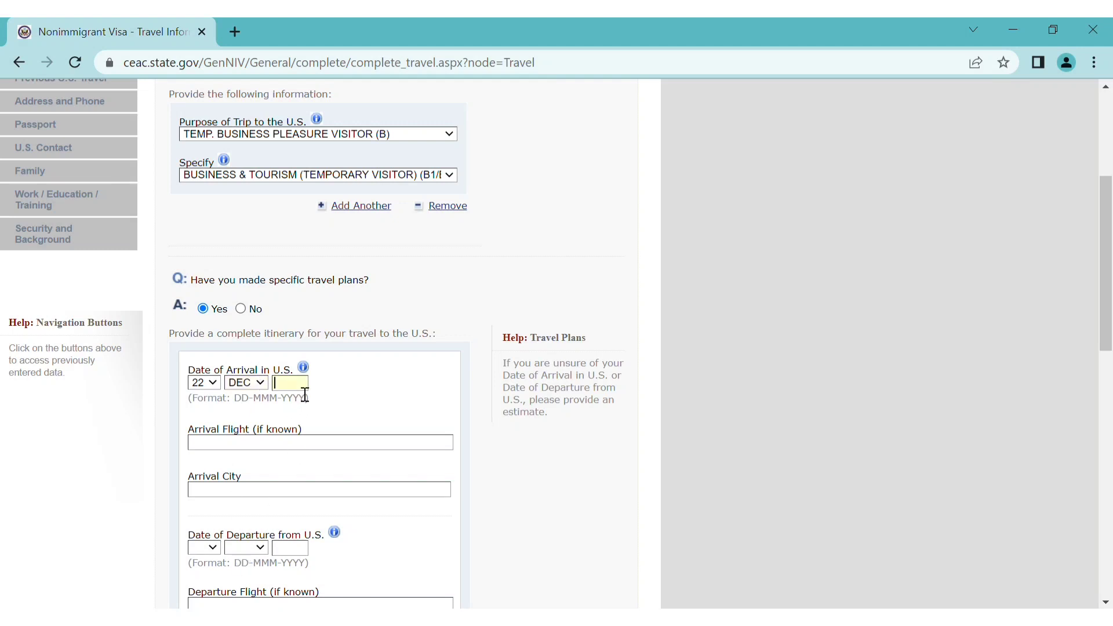
text(2022)
scroll(311, 458, down, 2)
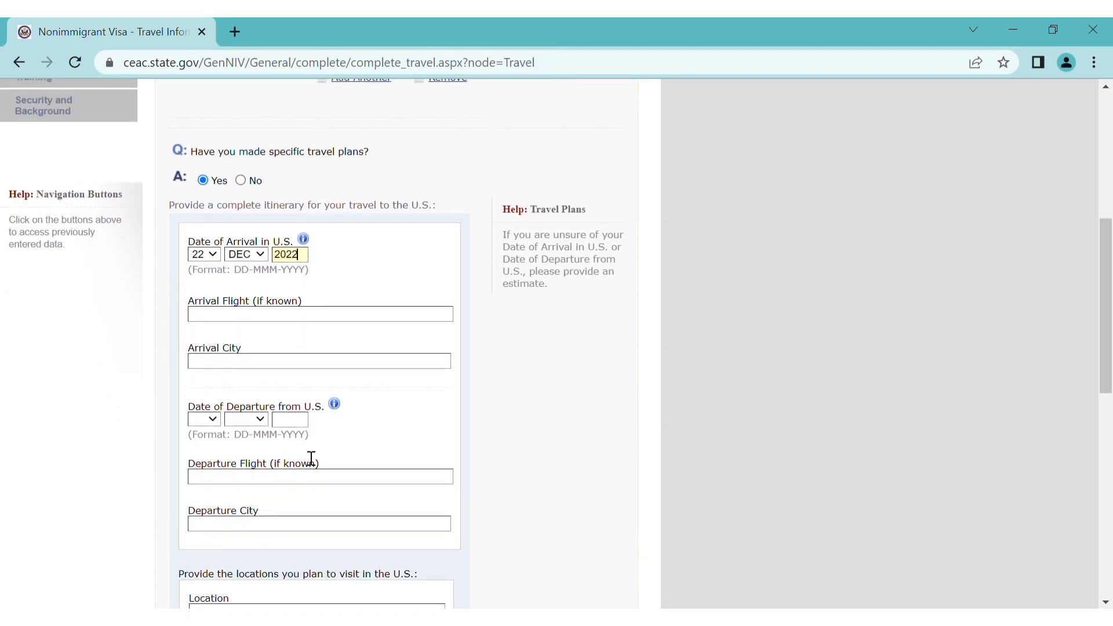
Enter arrival city NEW YORK and departure date 22 DEC 2022
click(275, 365)
text(NEW YORK)
click(273, 339)
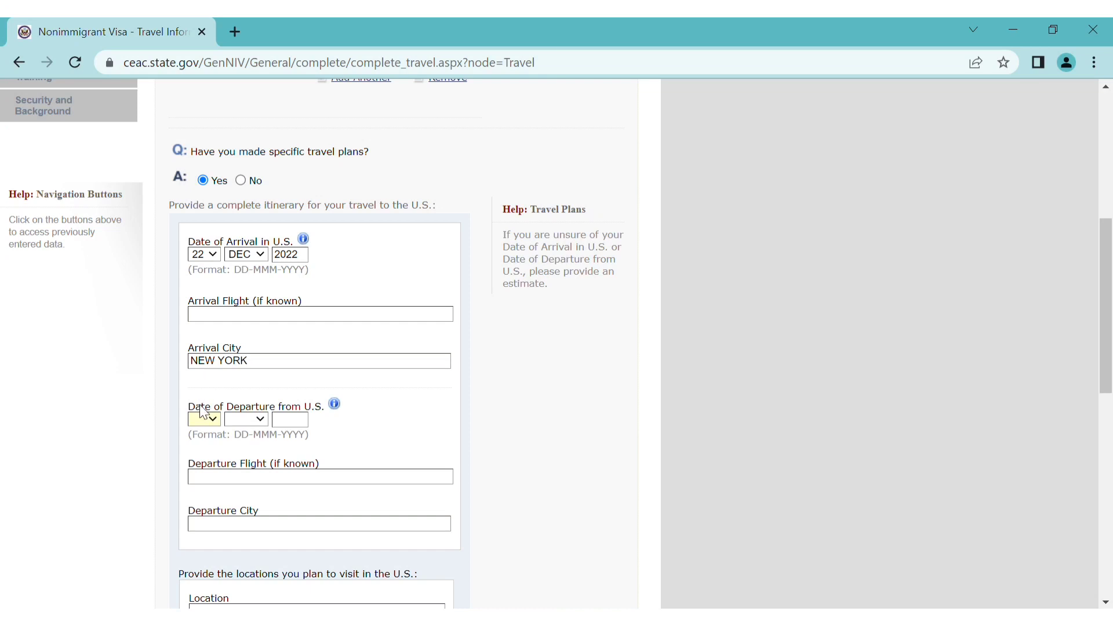
click(204, 419)
text(22dec)
click(307, 425)
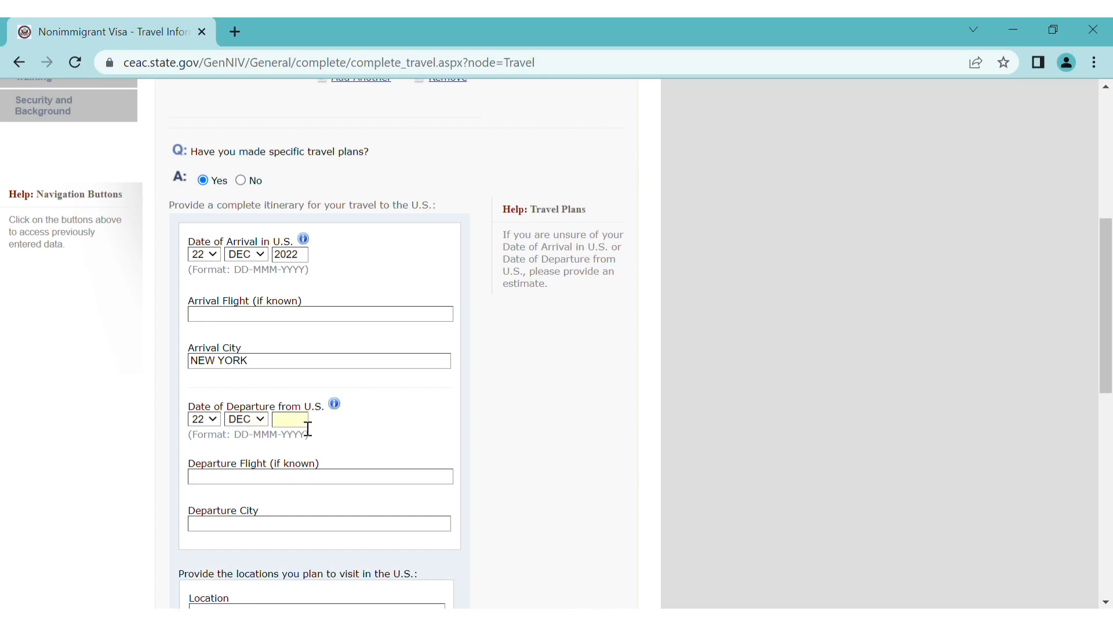
text(2022)
Enter departure city TORONTO and planned visit location NEW YORK
click(310, 533)
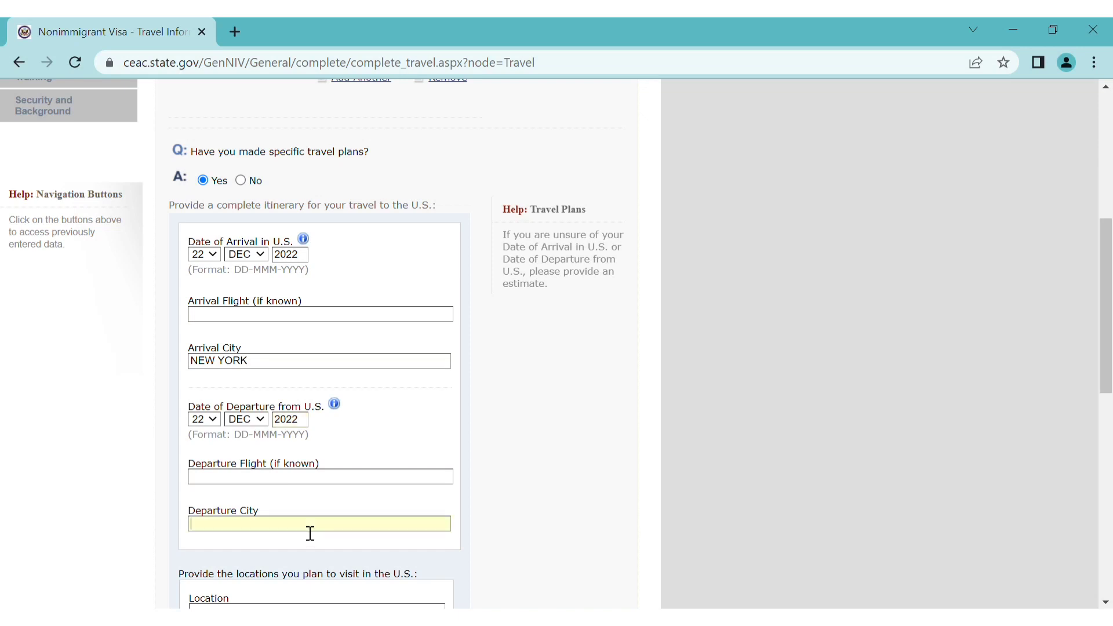
text(TORONTO)
scroll(310, 533, down, 1)
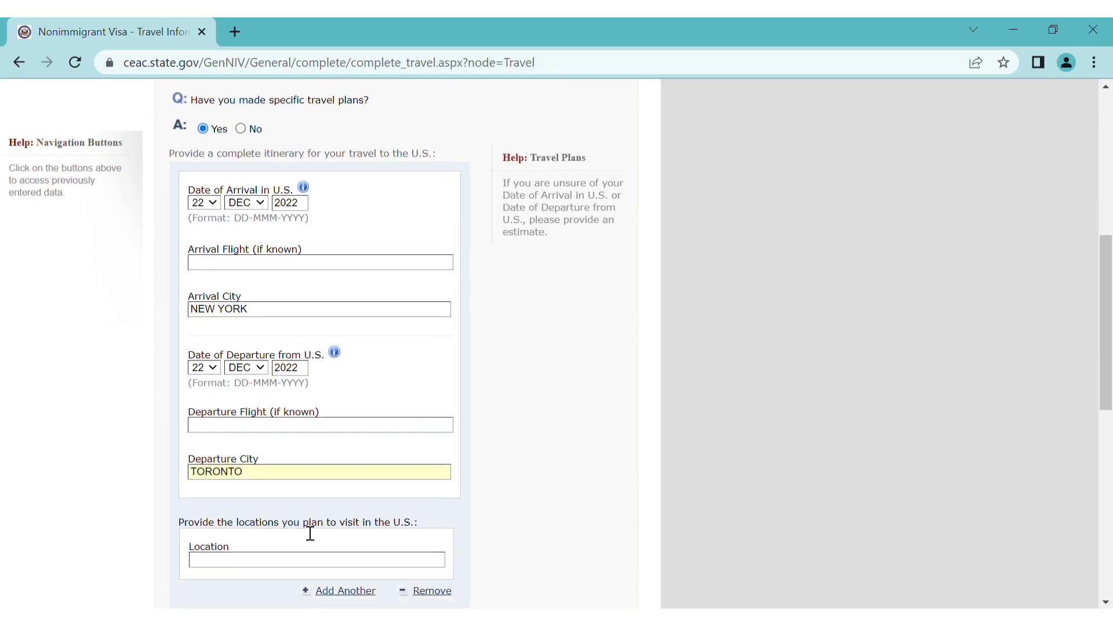
scroll(311, 534, down, 3)
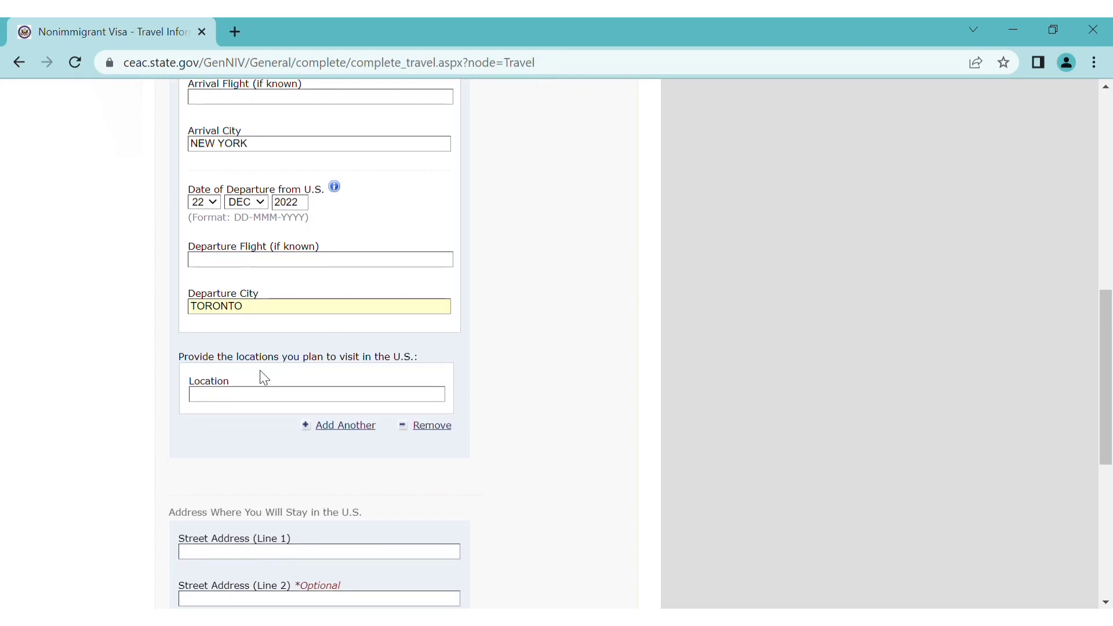
click(407, 400)
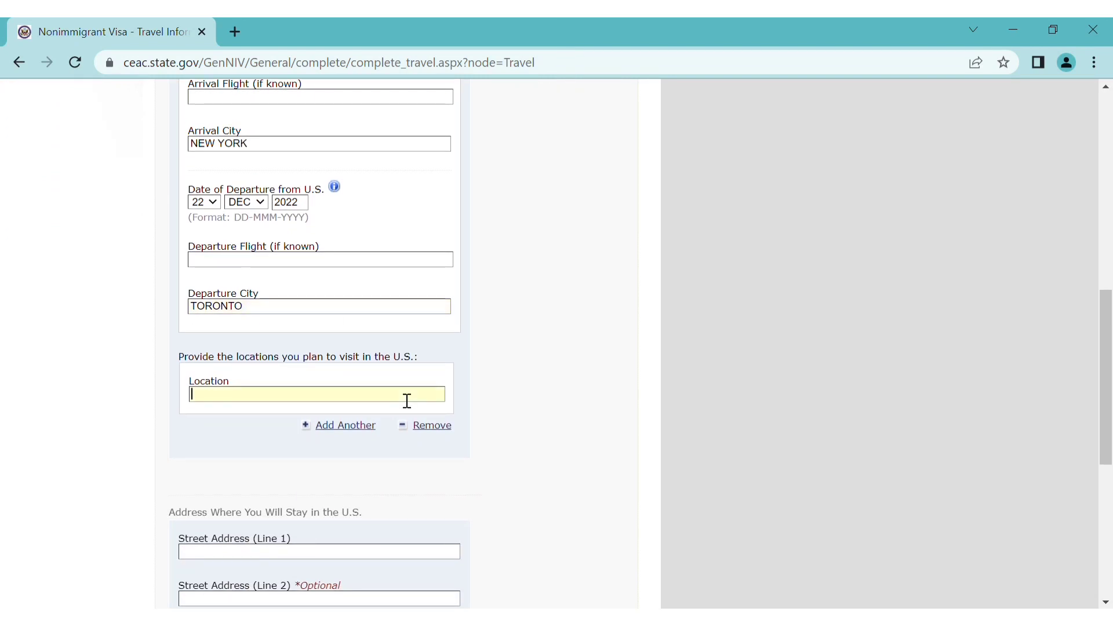
text(NEW YORK)
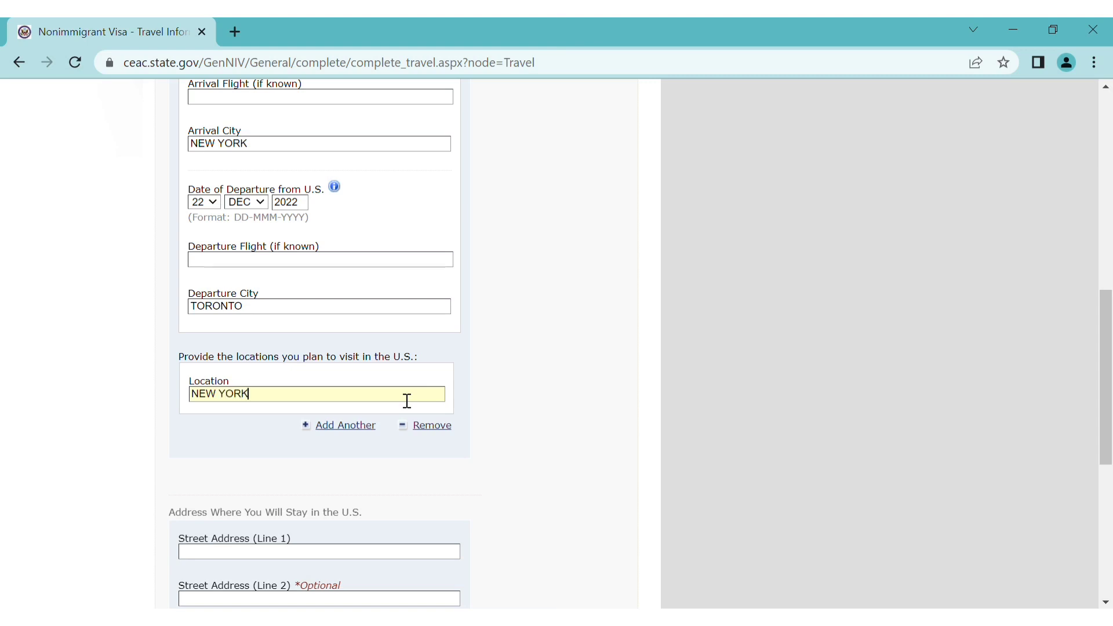
scroll(405, 462, down, 3)
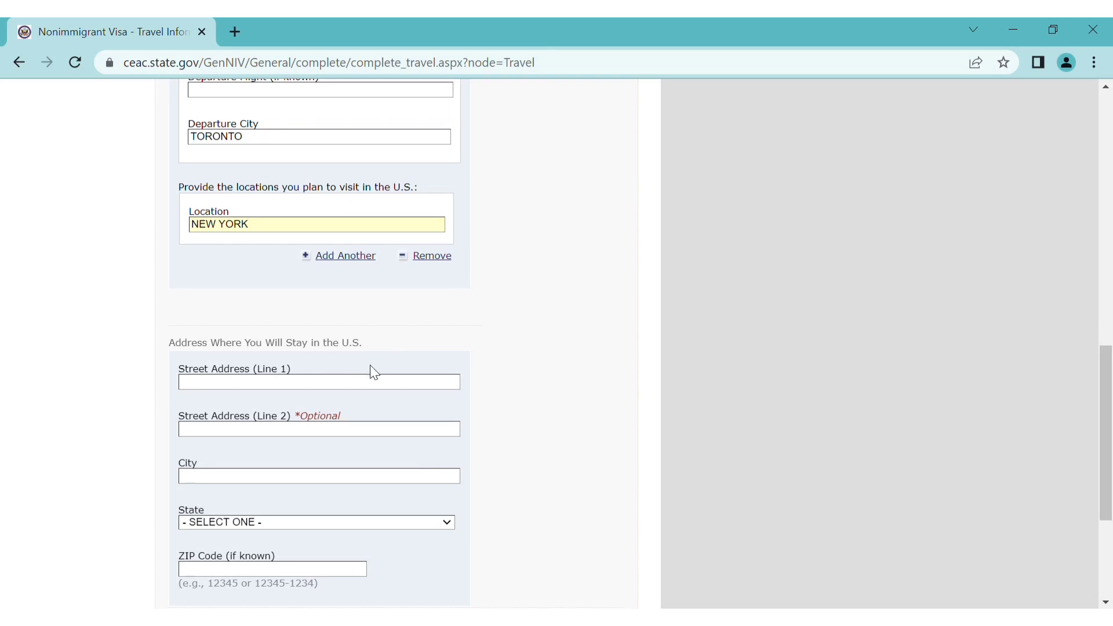
scroll(373, 371, down, 2)
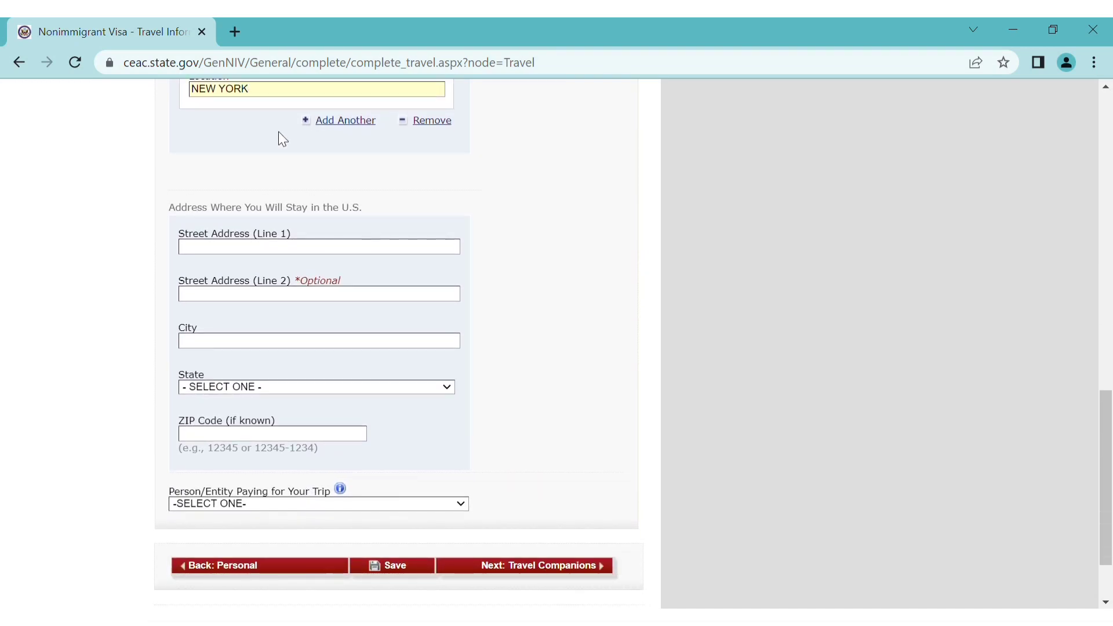
click(232, 27)
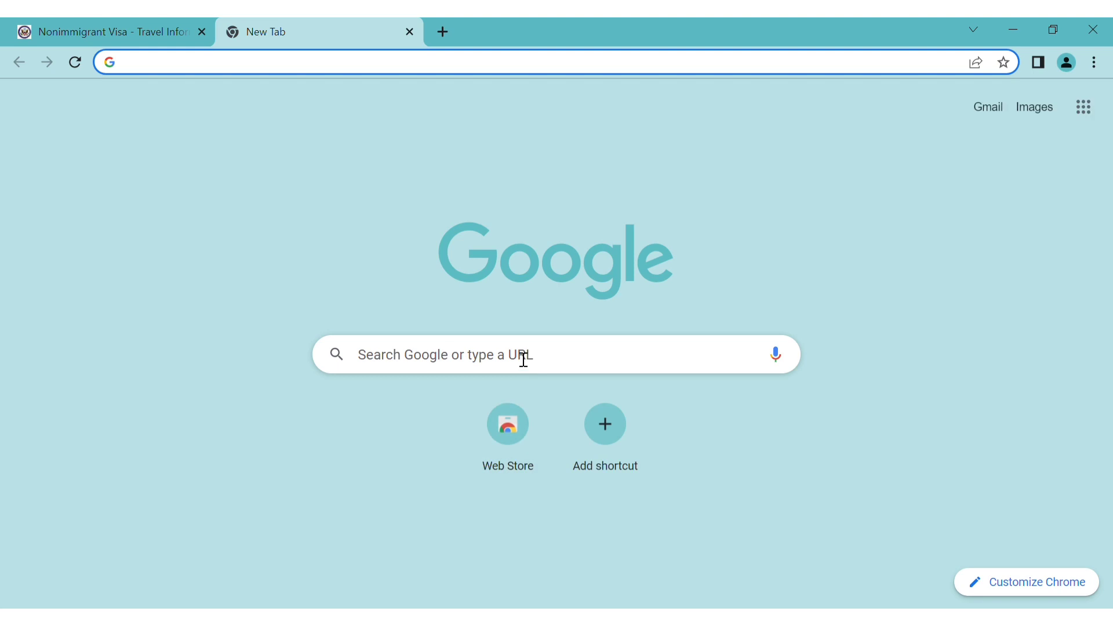
Search Google for 'HOTELS IN NEW YORK' and scroll through the hotel results
click(521, 358)
text(HO)
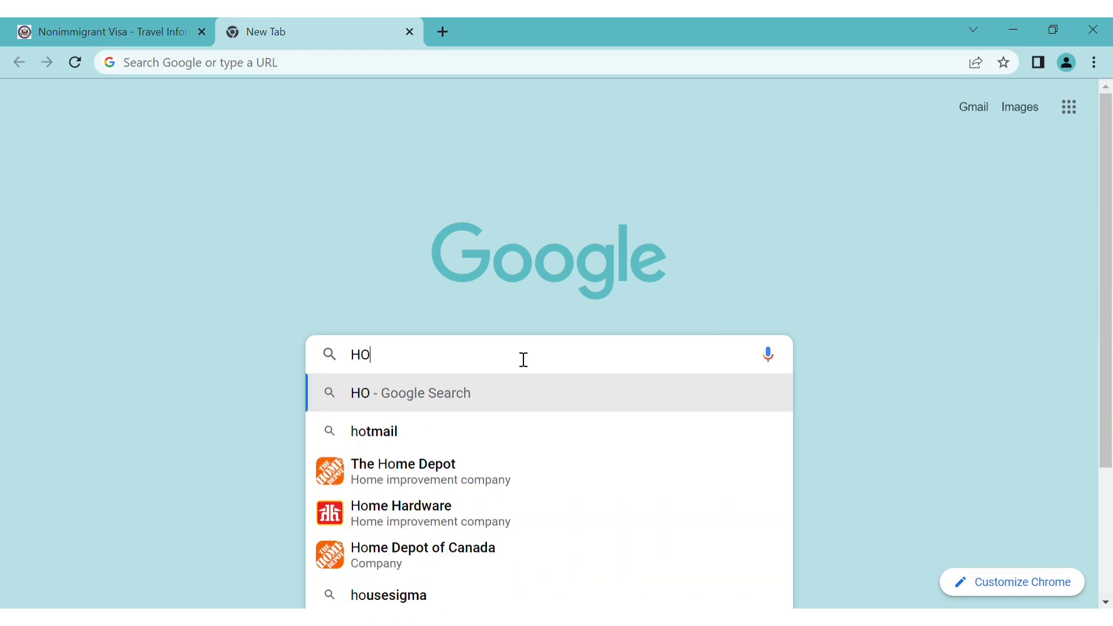
text(TEL)
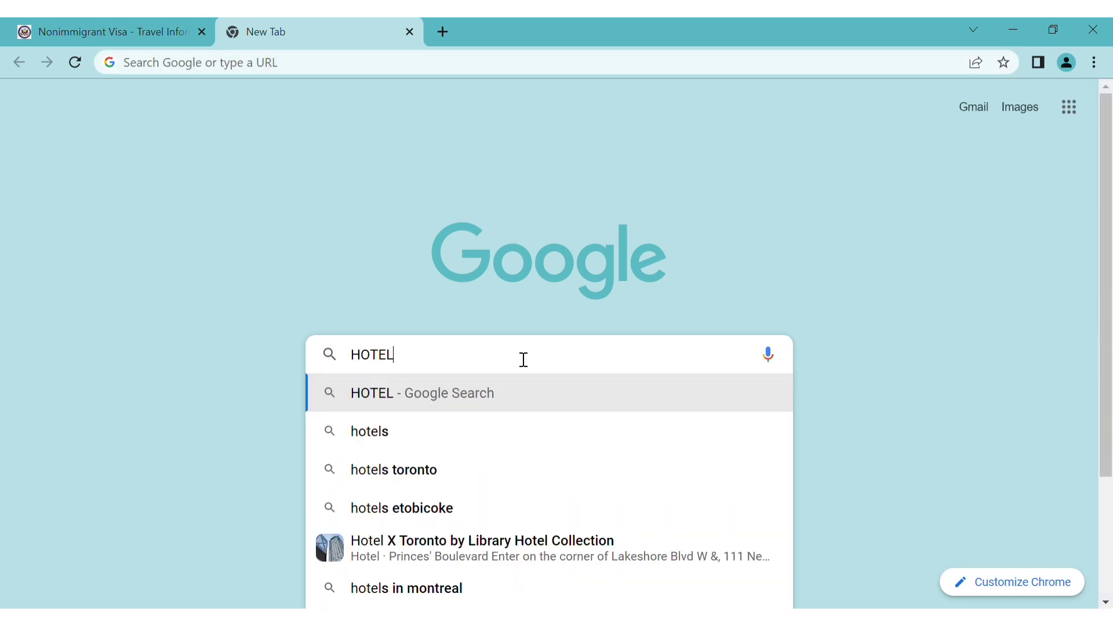
text(S IN)
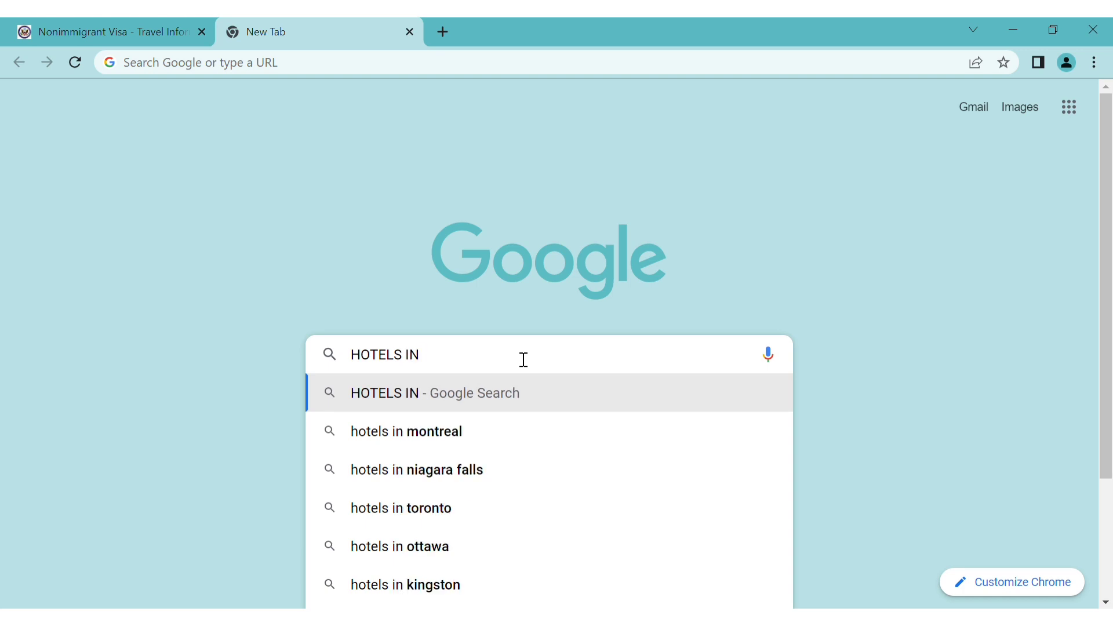
text( NEW )
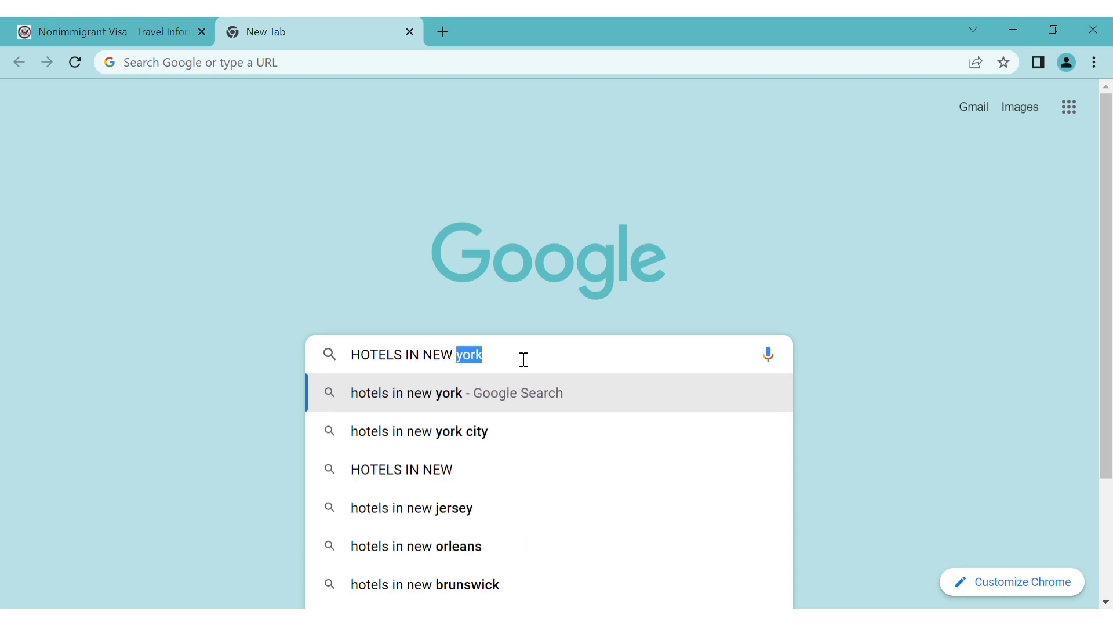
text(YORK)
key(Return)
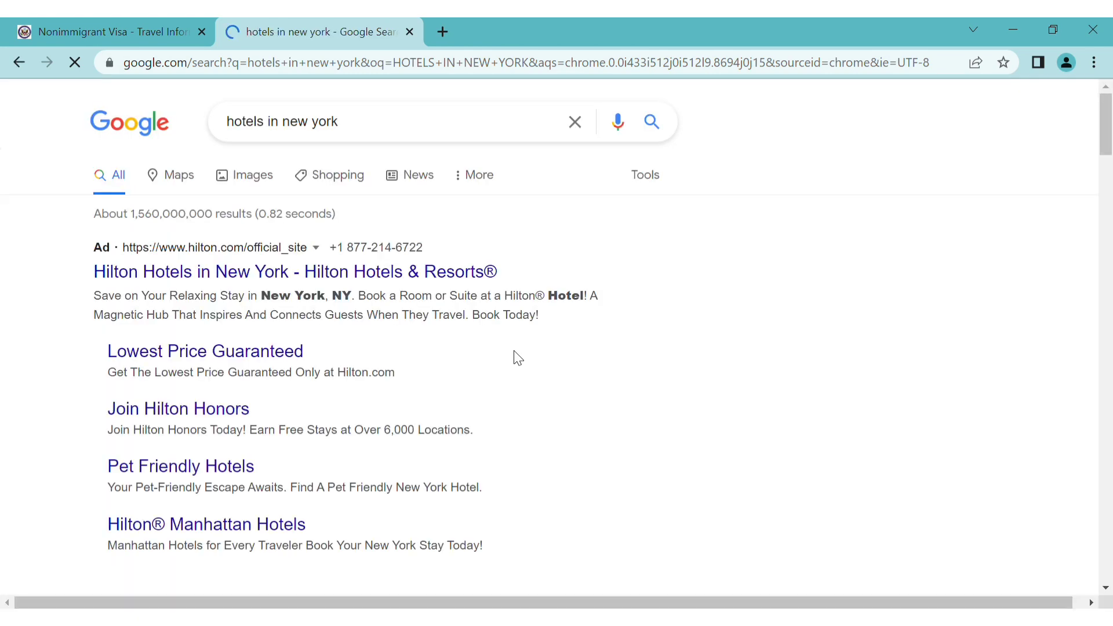
scroll(516, 356, down, 6)
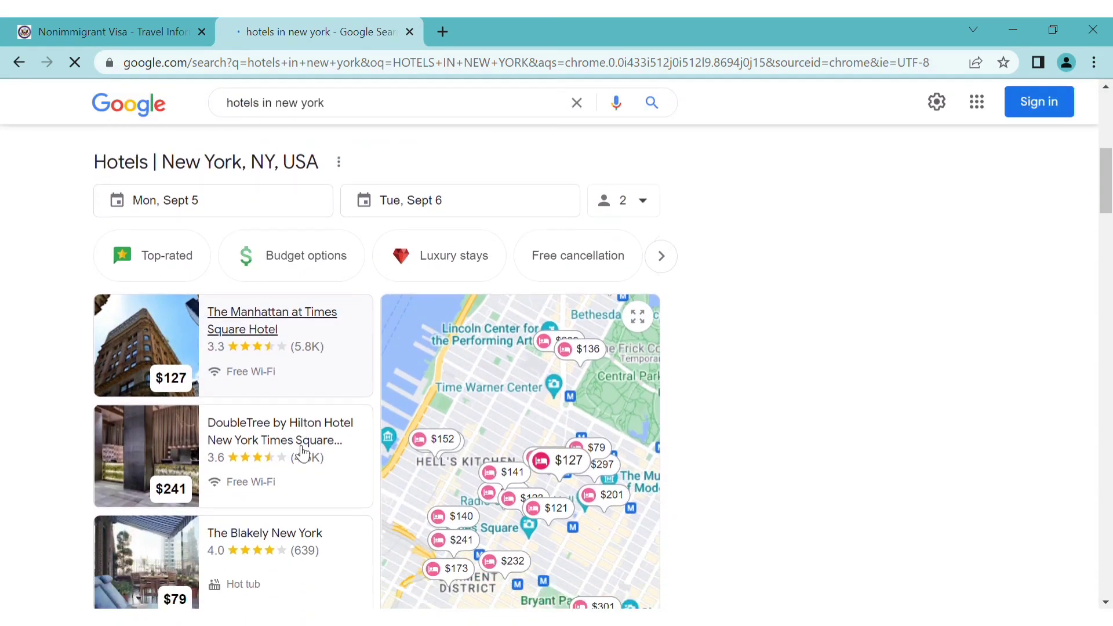
scroll(303, 452, down, 3)
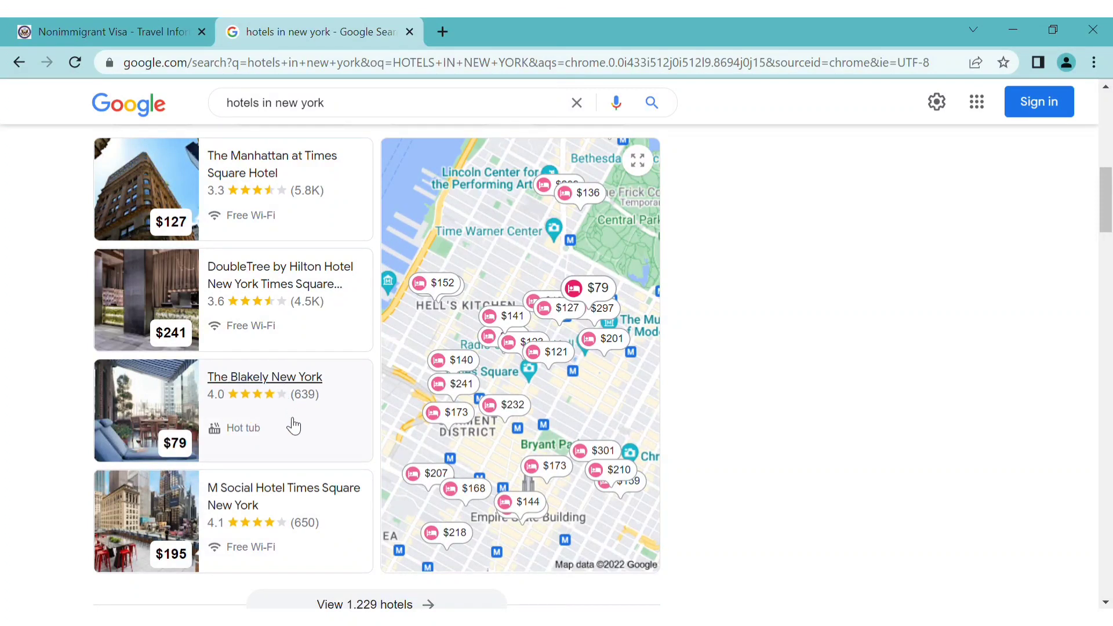
scroll(299, 430, down, 3)
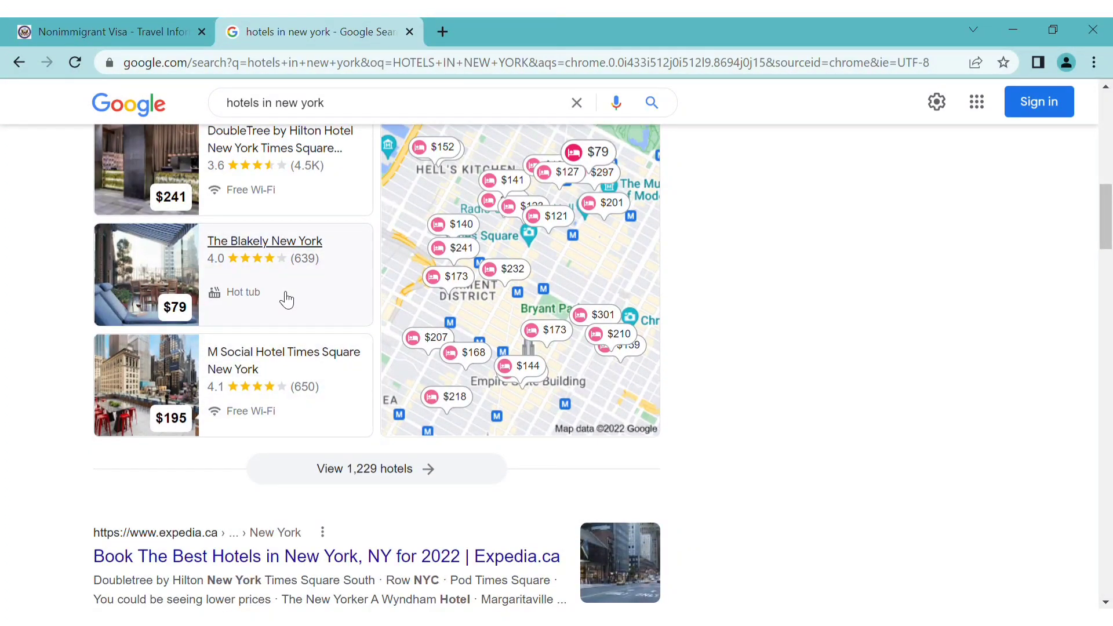
Open The Blakely New York's hotel page, copy its name, and return to the visa form
click(271, 246)
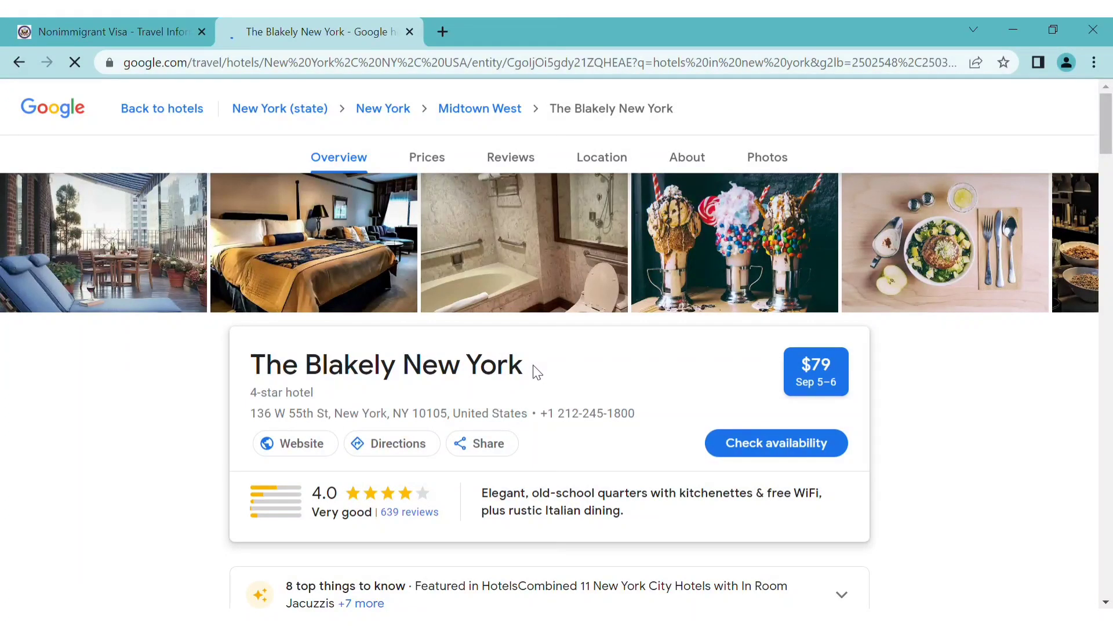
drag(534, 372, 249, 377)
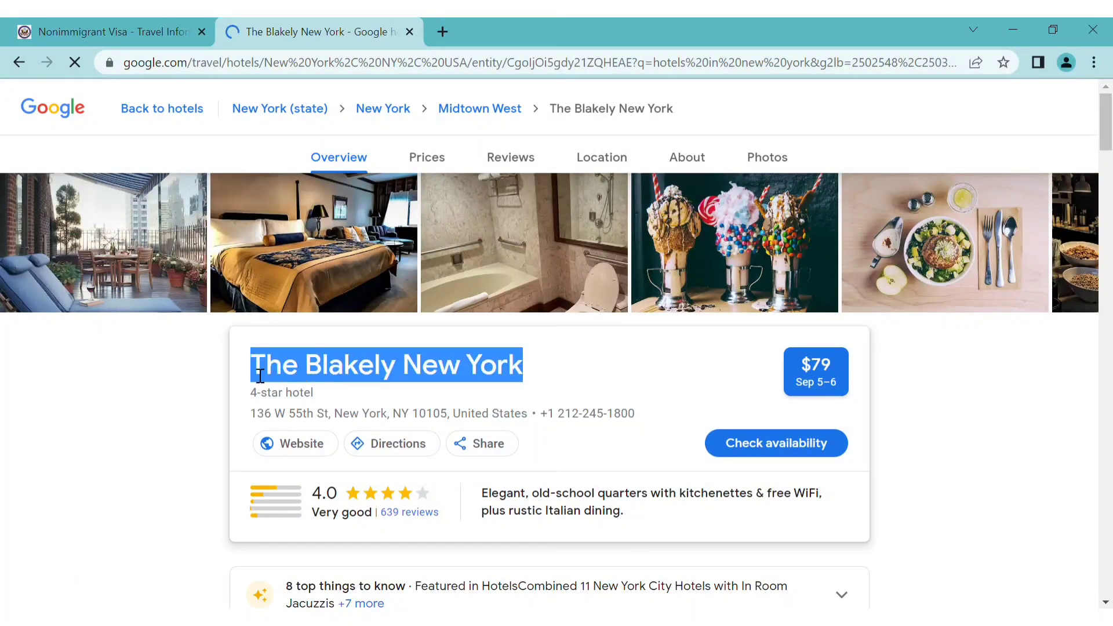
click(109, 23)
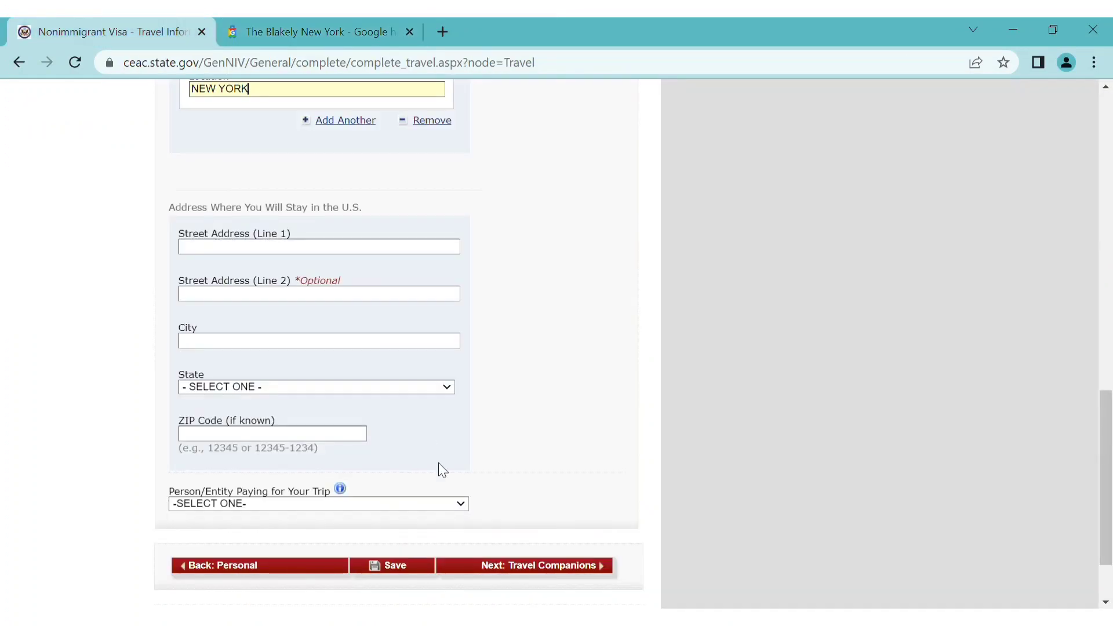
Paste the hotel name and its street address 136 W 55th St into the U.S. stay address
click(283, 253)
text(THE BLAKELY NEW YORK)
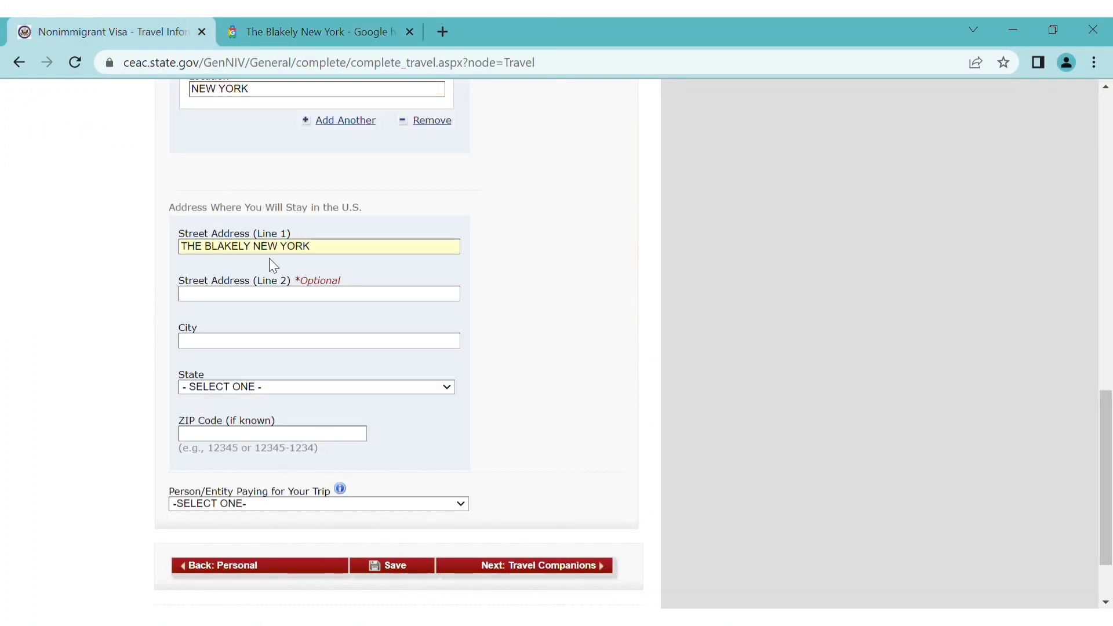
click(267, 352)
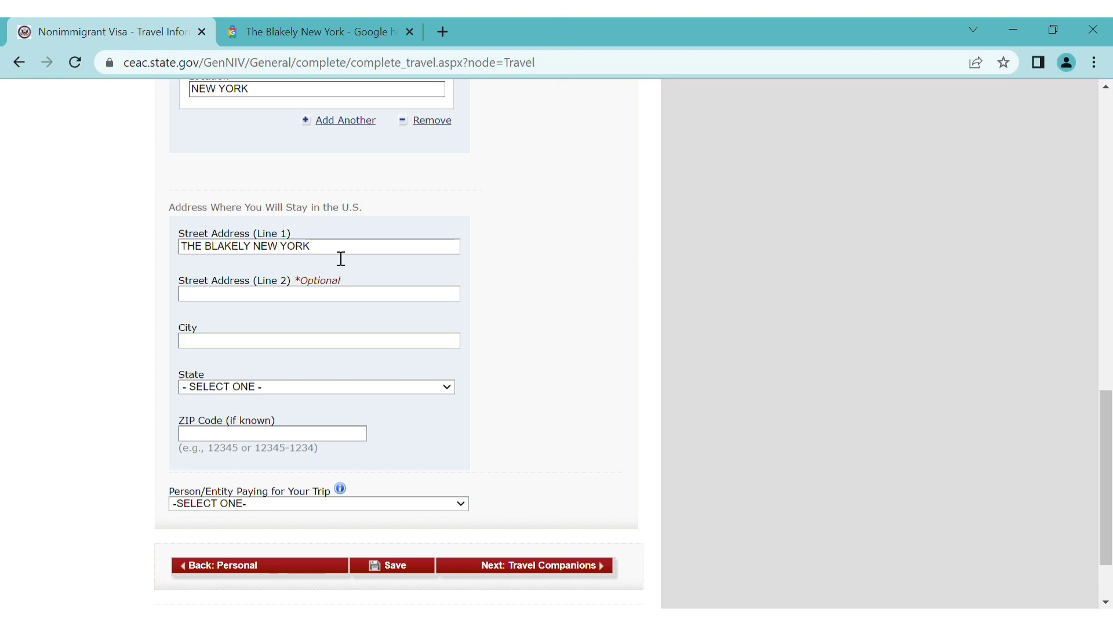
click(375, 25)
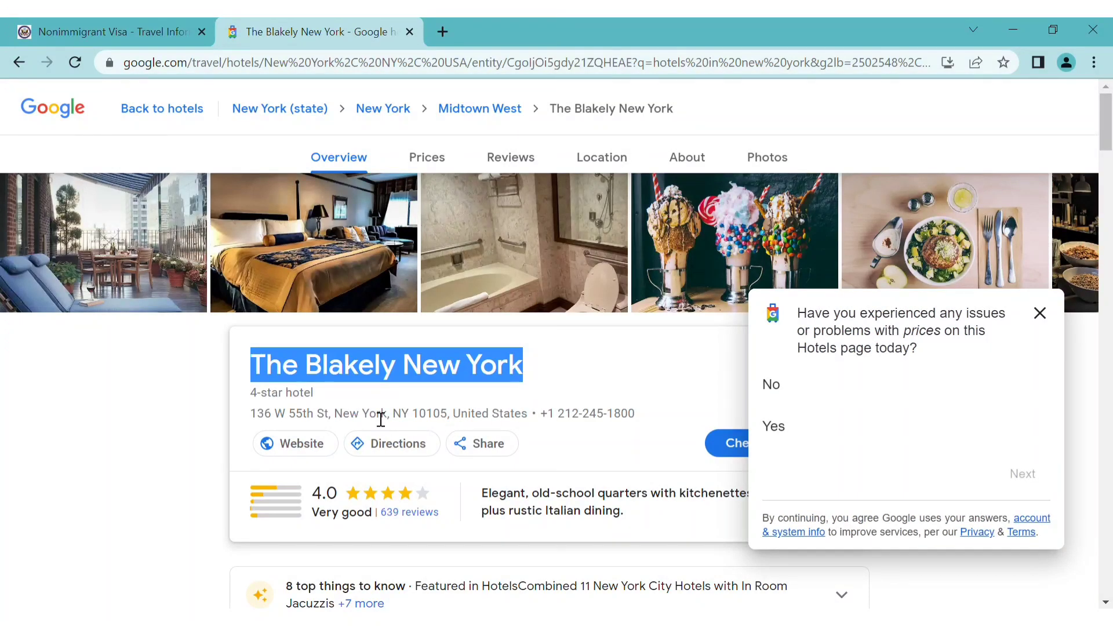
click(340, 422)
drag(340, 421, 242, 419)
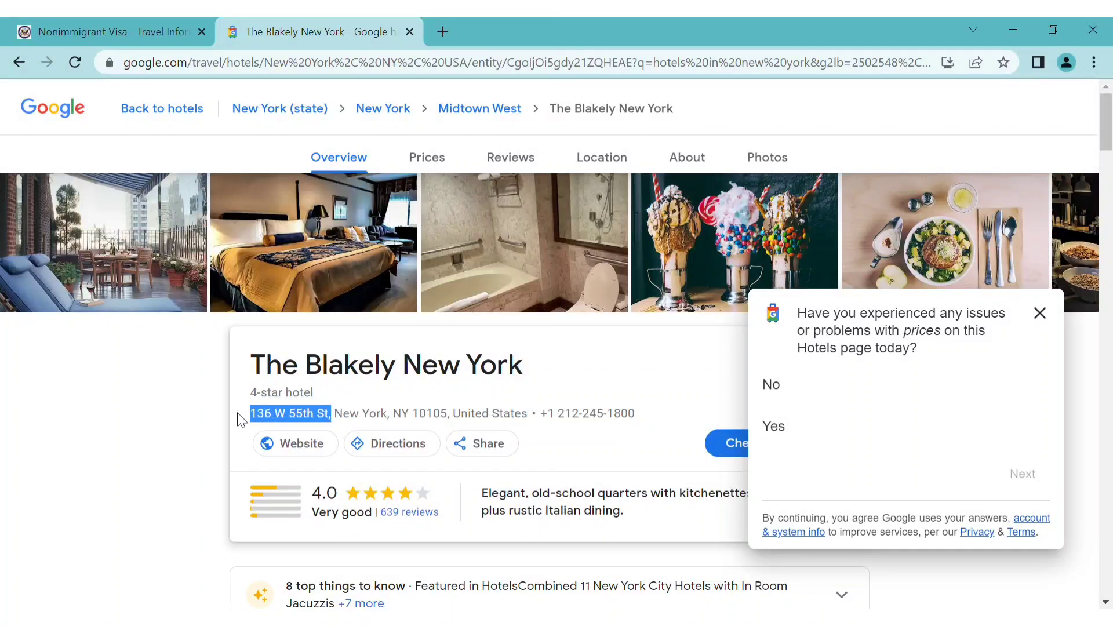
click(151, 23)
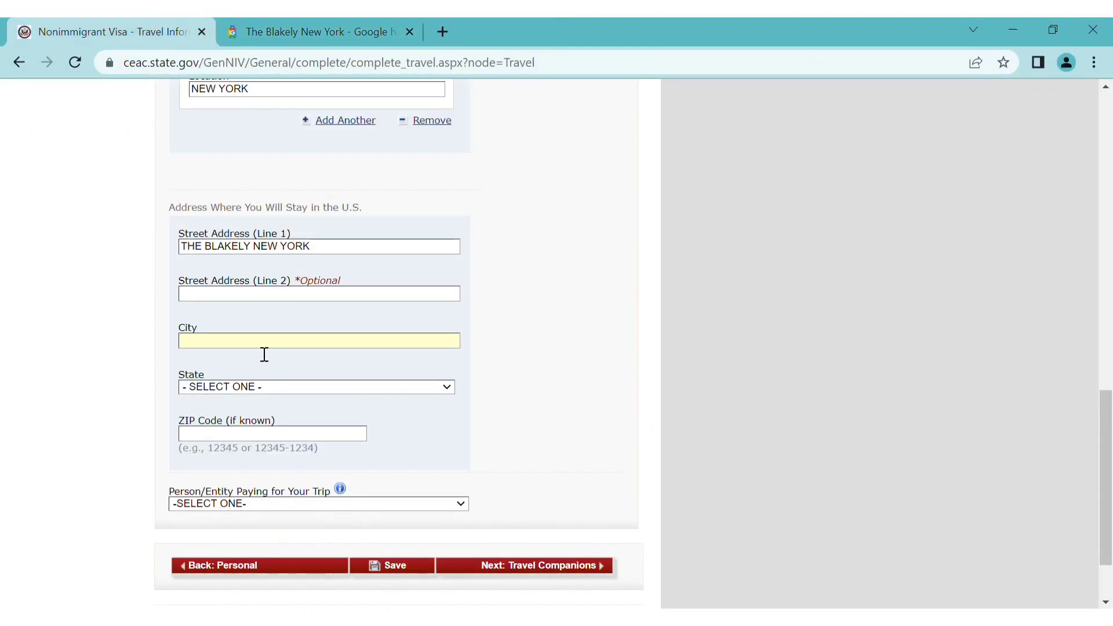
text(136 W 55TH ST,)
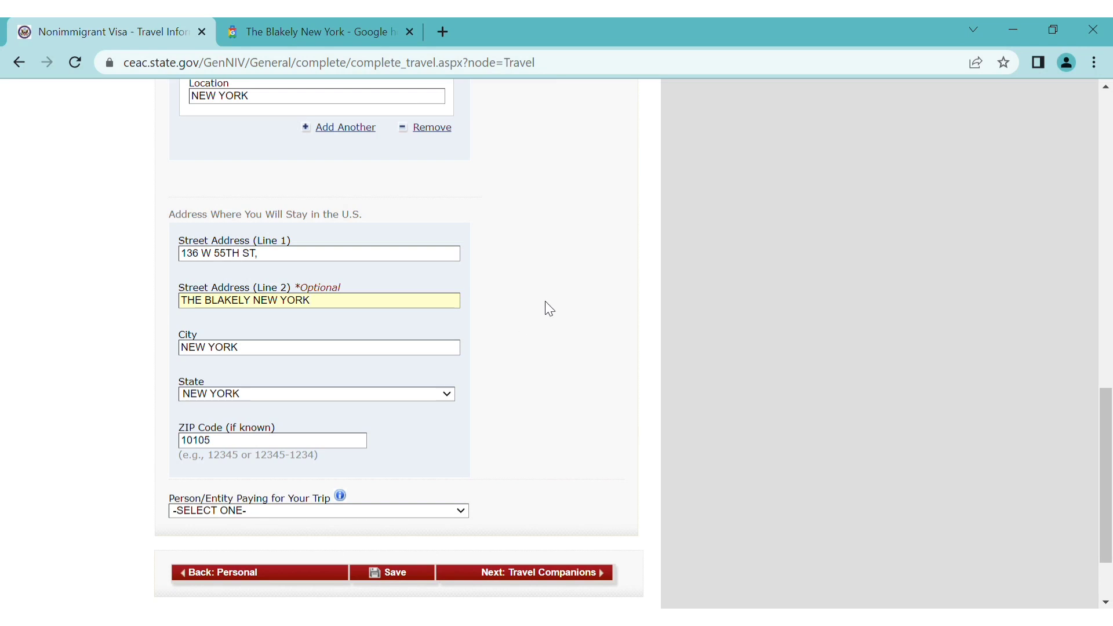
Set the person paying for the trip to SELF and save the travel page
scroll(545, 308, up, 5)
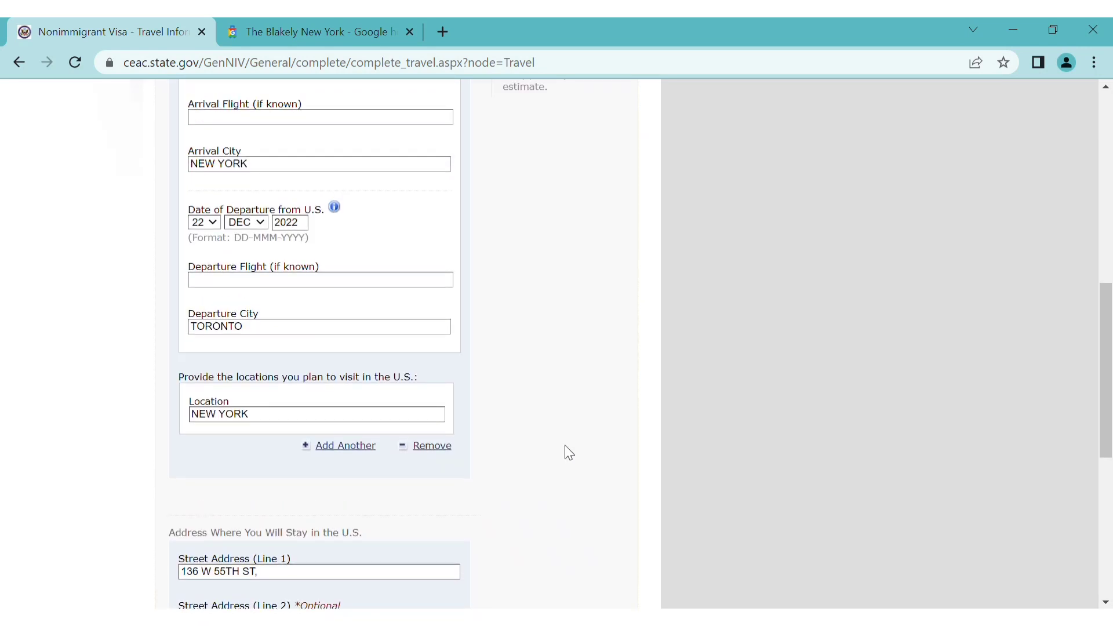
scroll(566, 447, down, 4)
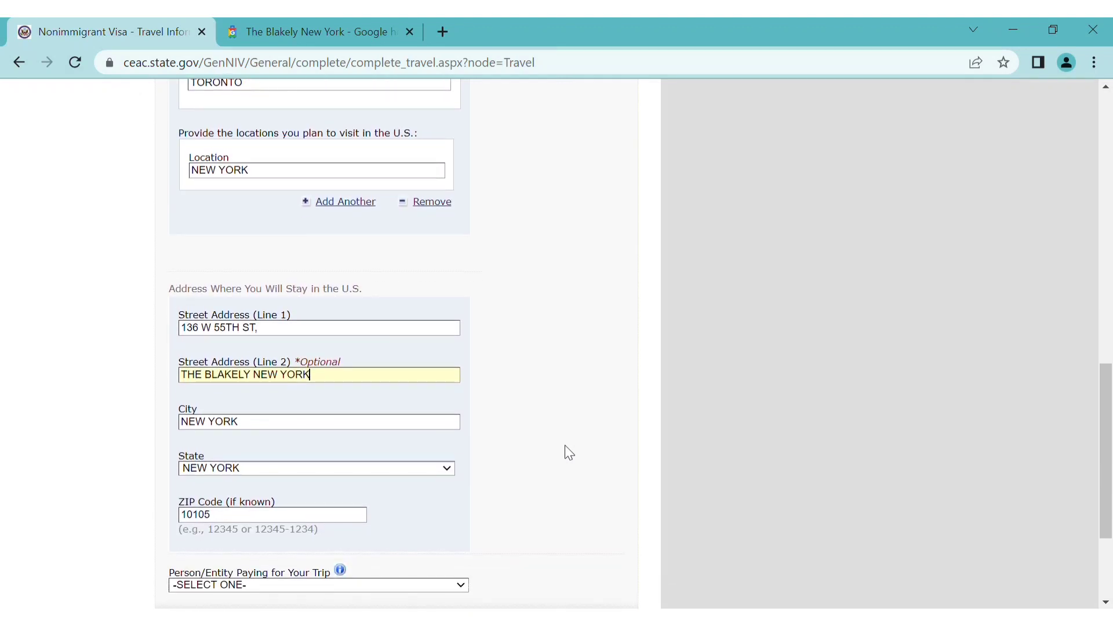
scroll(565, 447, down, 3)
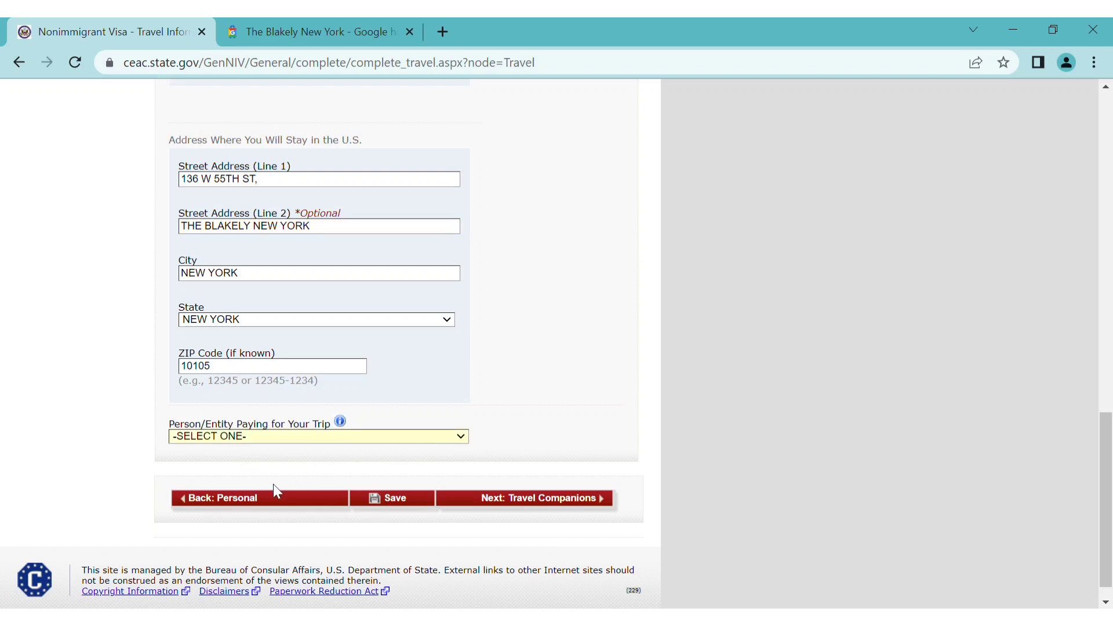
click(203, 460)
click(575, 499)
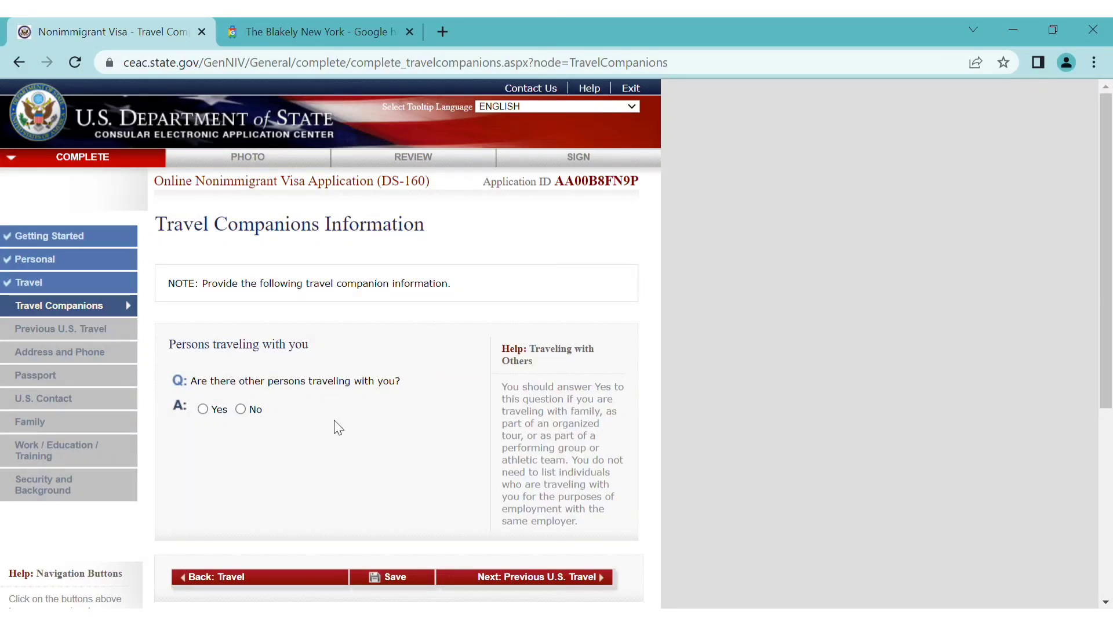
Answer No to traveling with other persons and continue to Previous U.S. Travel
scroll(335, 422, down, 1)
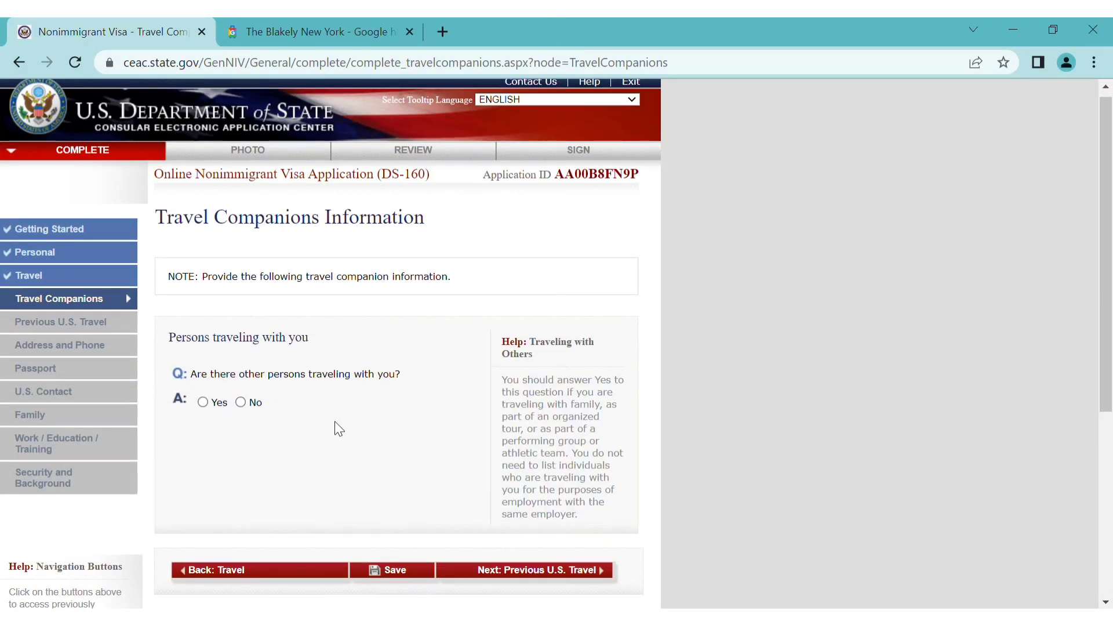
click(242, 404)
scroll(315, 450, down, 3)
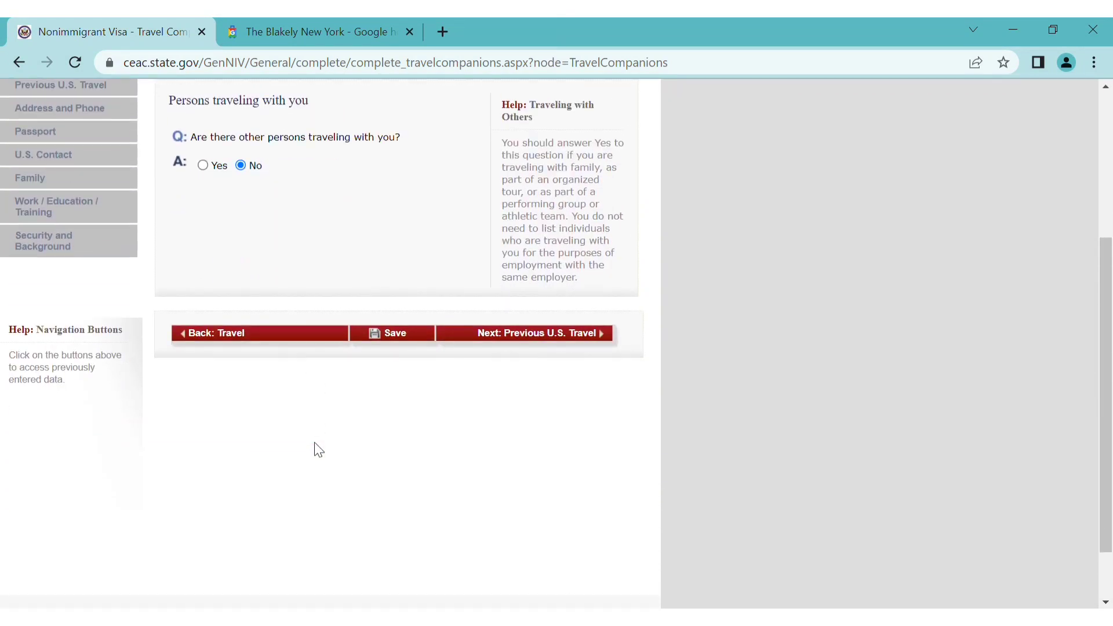
click(567, 341)
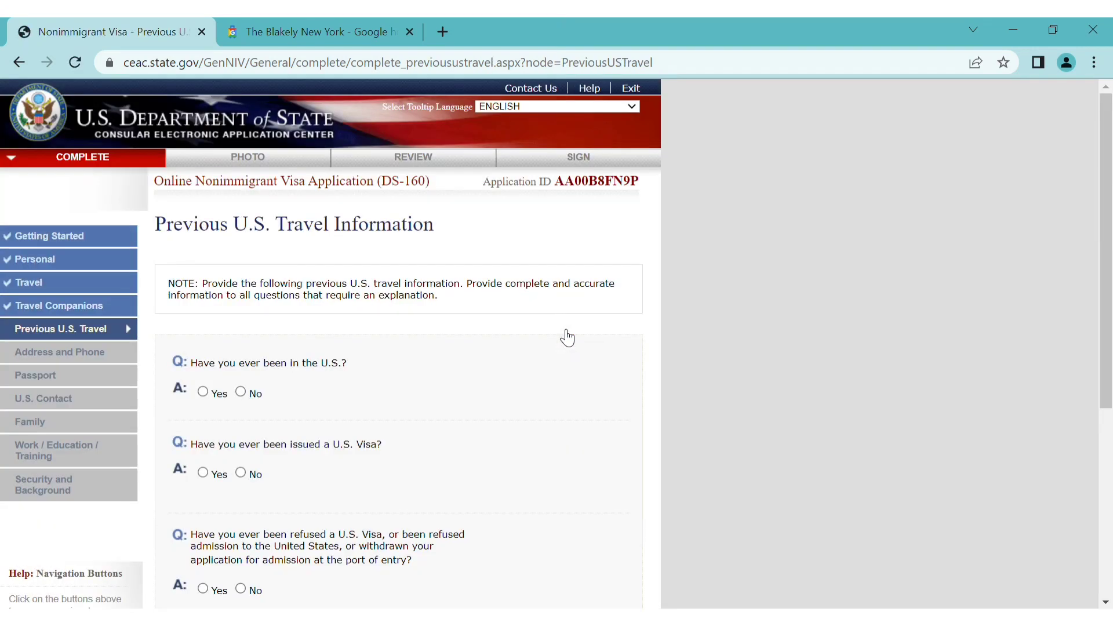
Answer No to prior U.S. visits, U.S. visas, visa refusals and immigrant petitions, then continue
scroll(432, 404, down, 1)
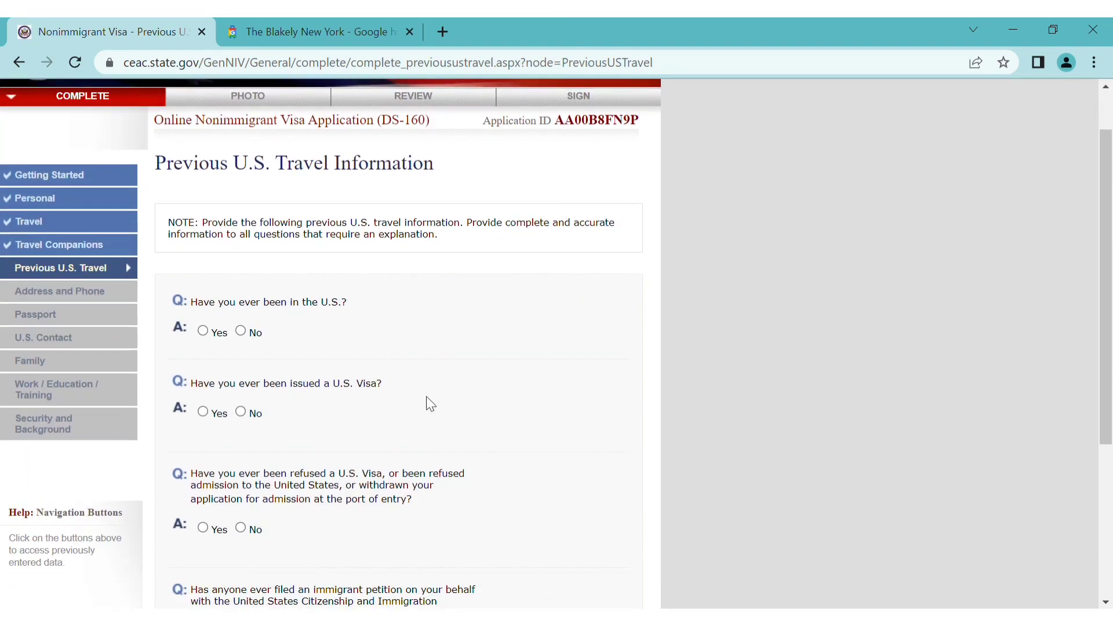
click(241, 332)
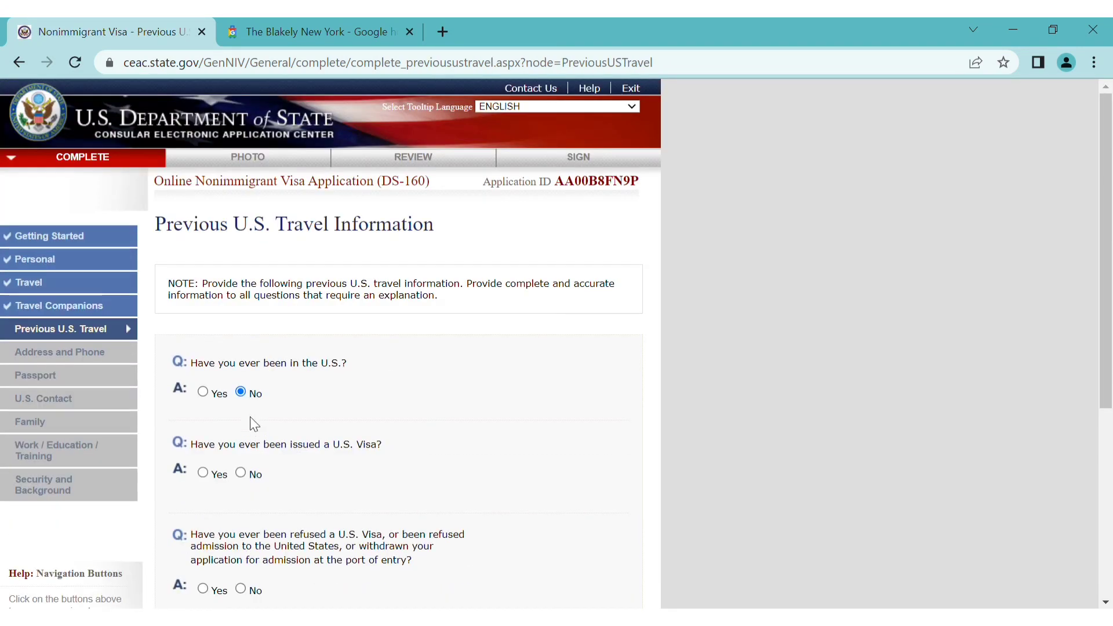
click(241, 472)
scroll(300, 468, down, 2)
scroll(300, 467, down, 2)
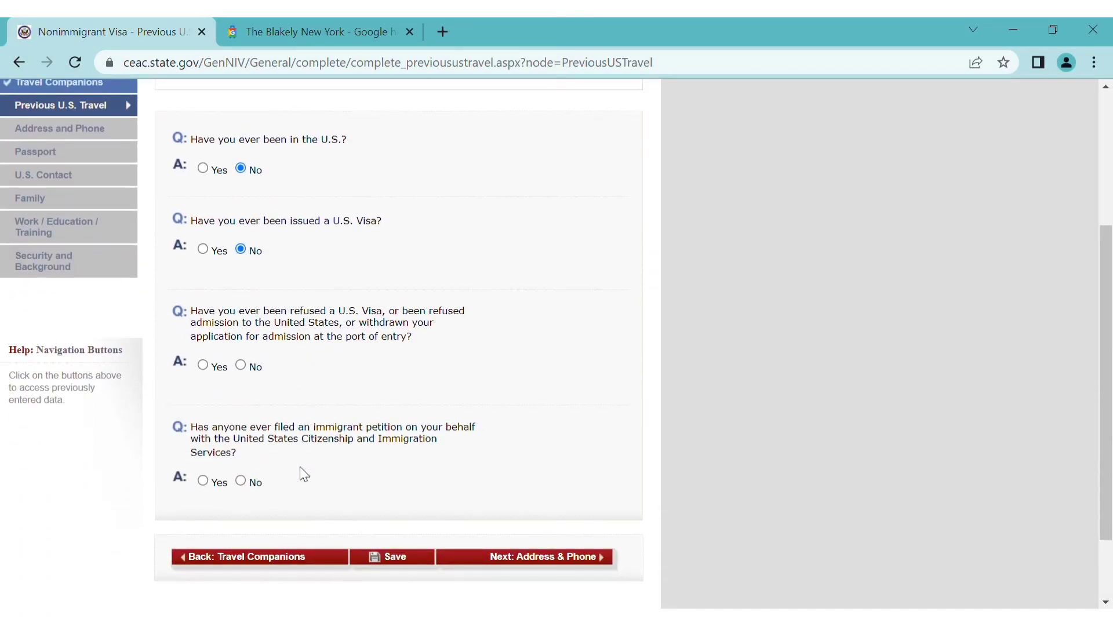
click(241, 364)
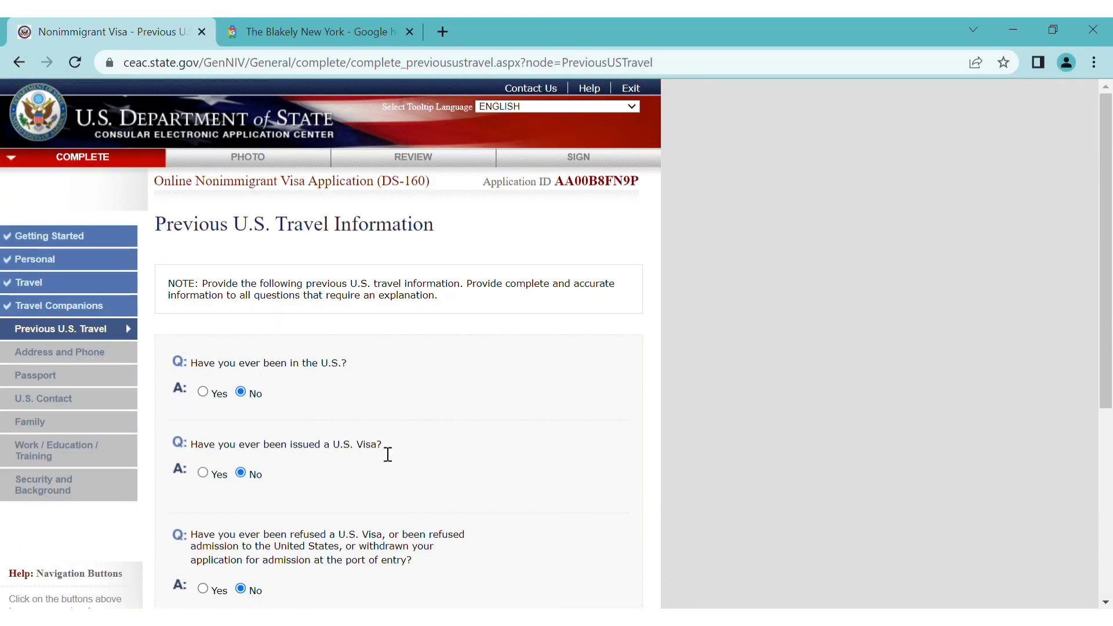
scroll(388, 453, down, 2)
scroll(388, 453, down, 3)
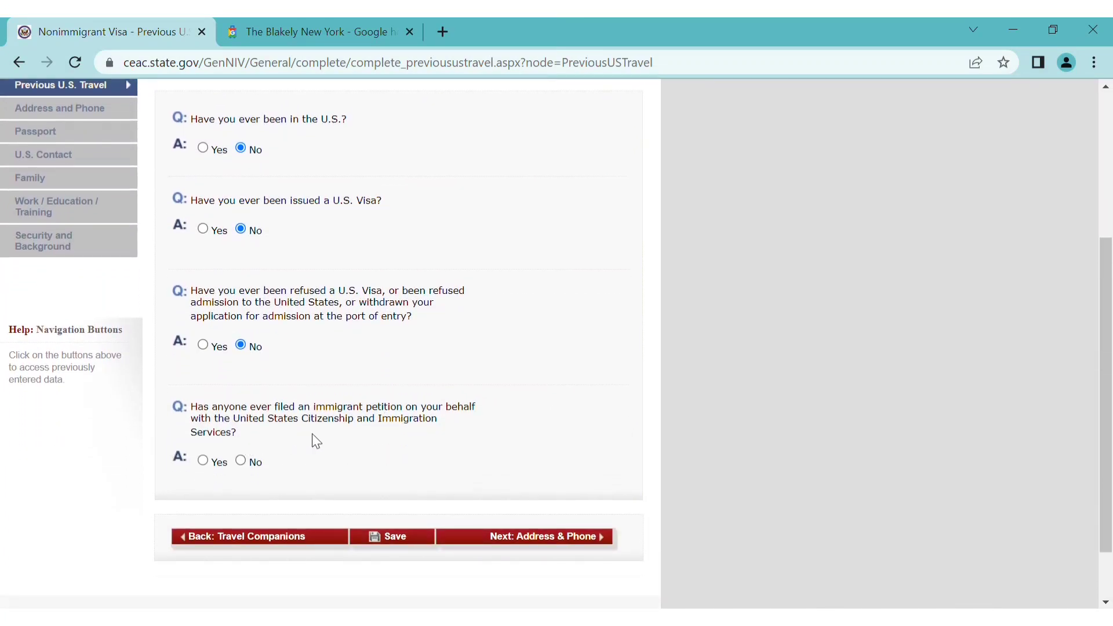
click(241, 462)
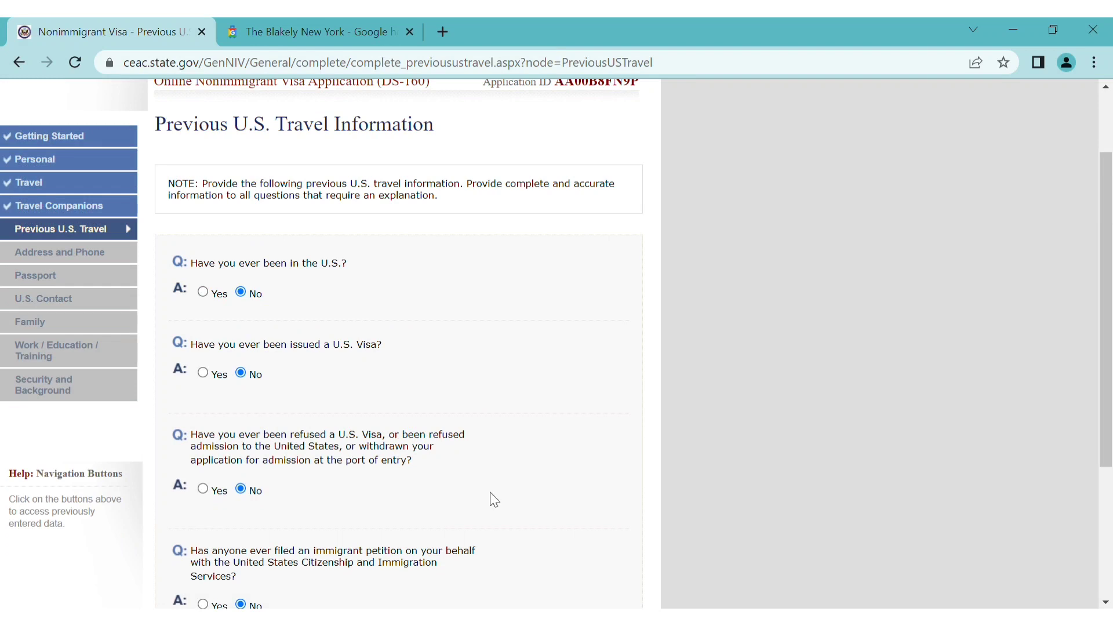
scroll(493, 499, down, 4)
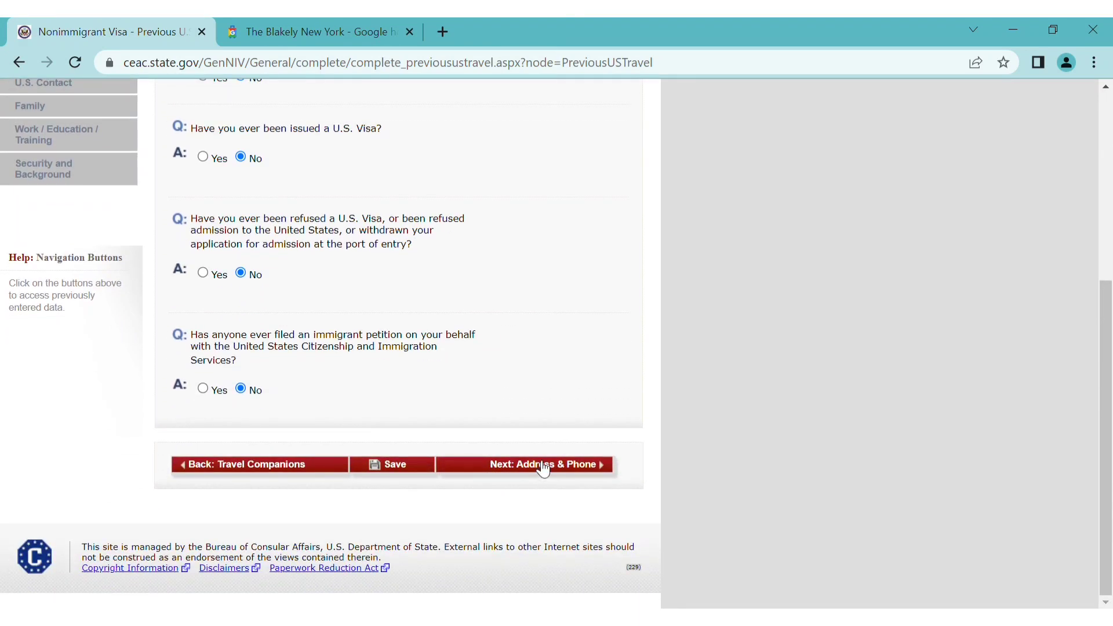
click(543, 465)
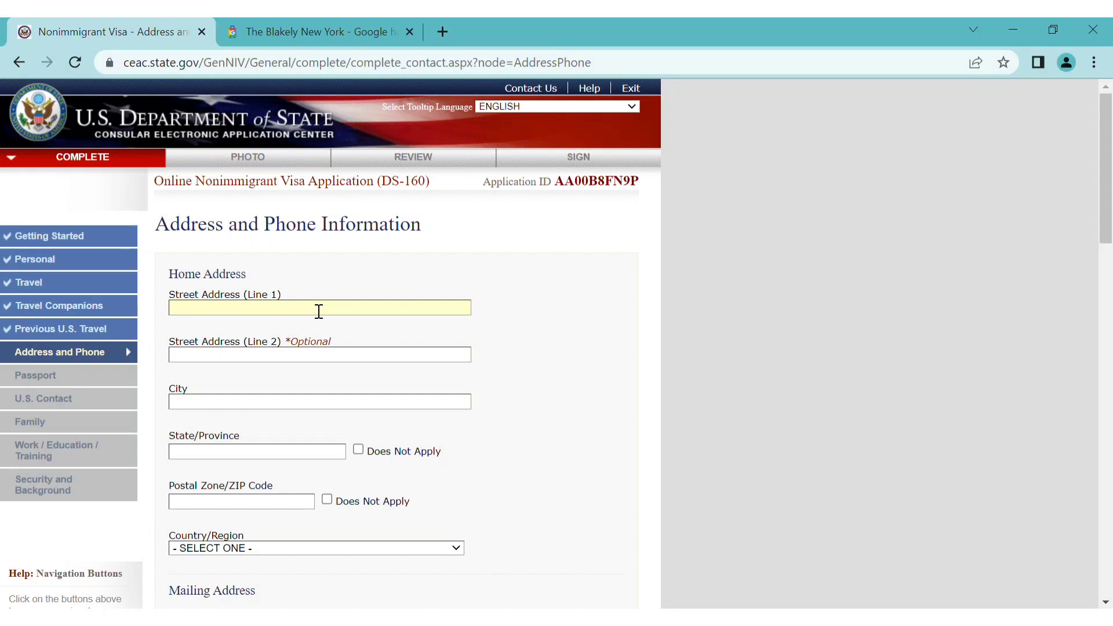
Enter the home street address, city BRAMPTON, province ONTRAIO, no postal code, country CANADA
text(ABC STREET)
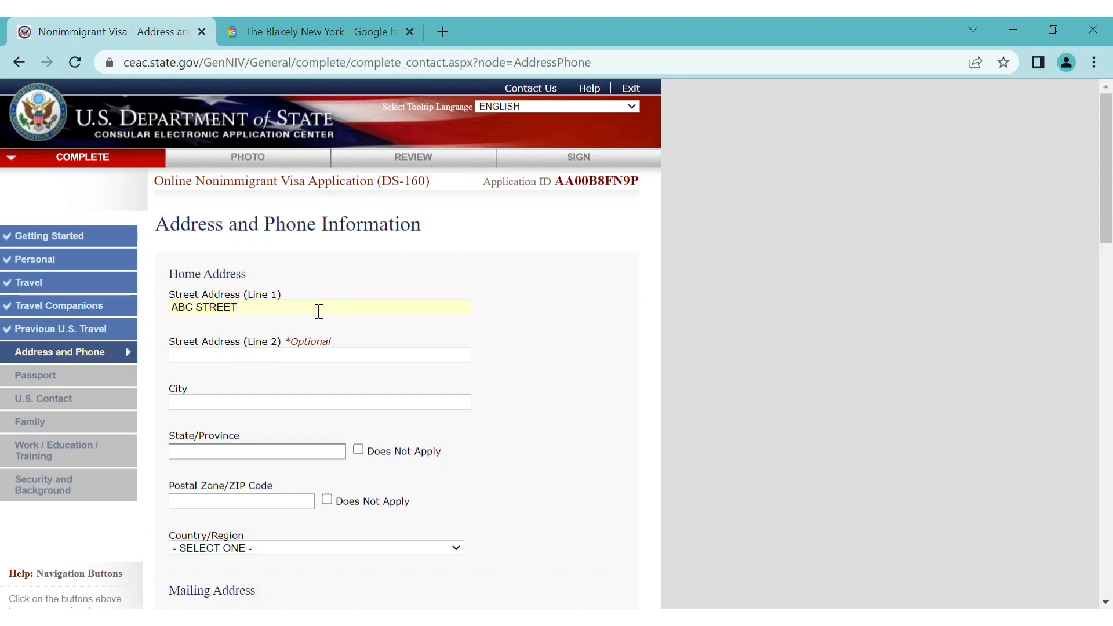
click(287, 417)
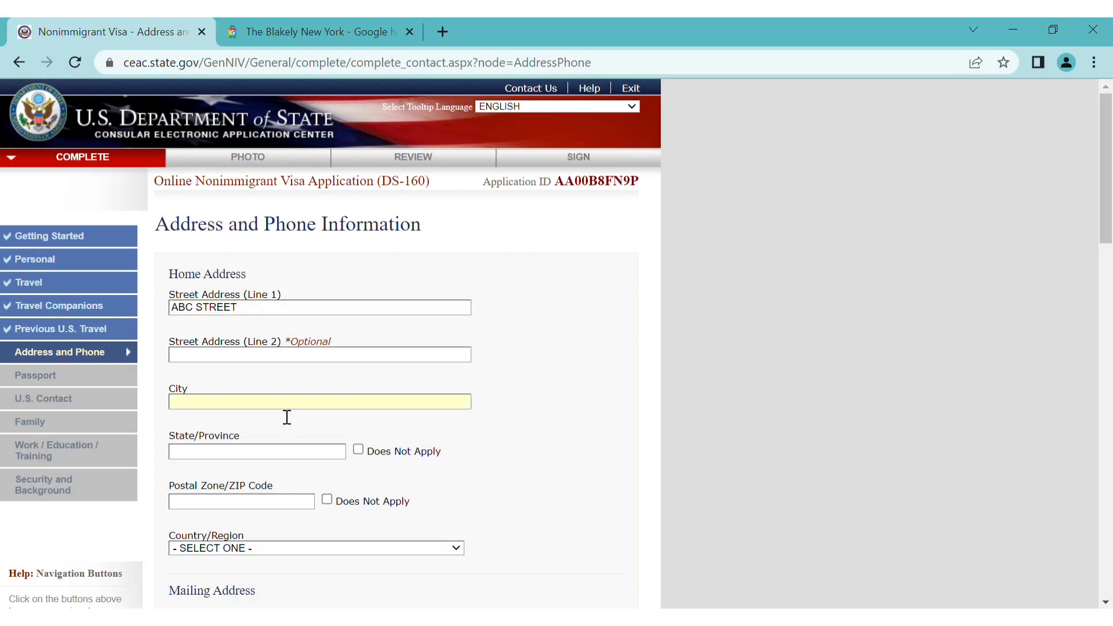
text(BRAMPTON)
click(344, 458)
text(ONTRAIO)
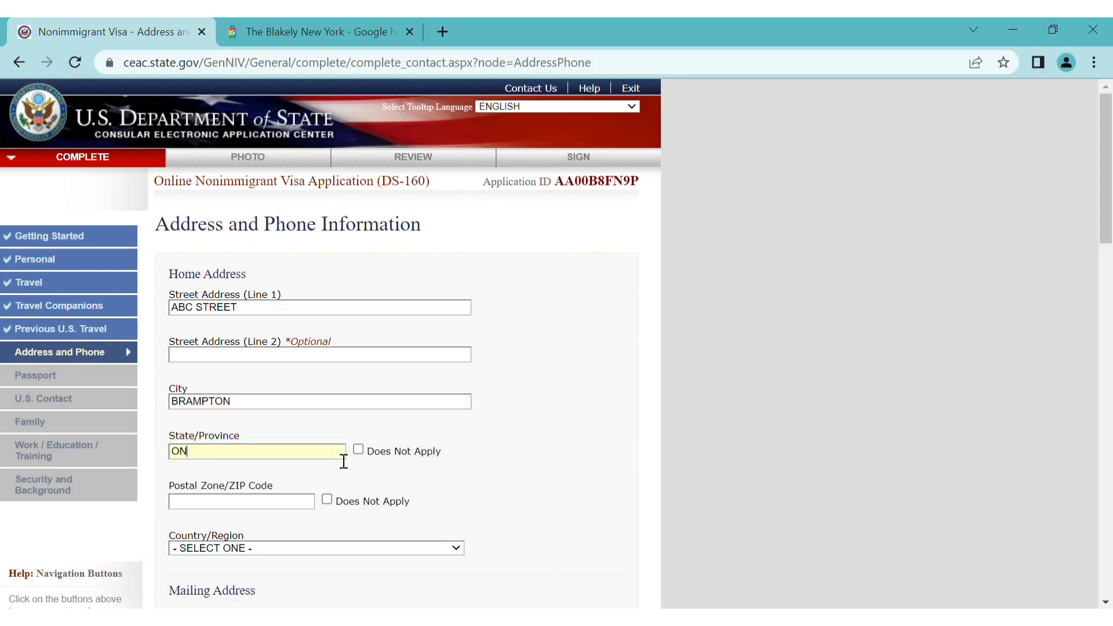
click(327, 500)
scroll(330, 505, down, 1)
scroll(329, 508, down, 2)
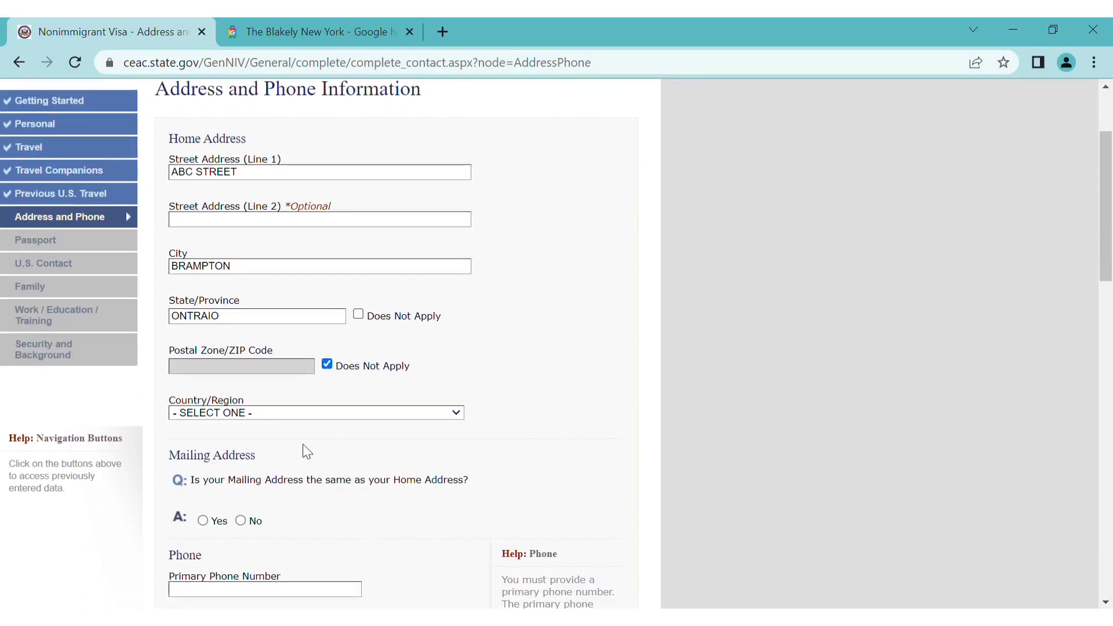
click(286, 418)
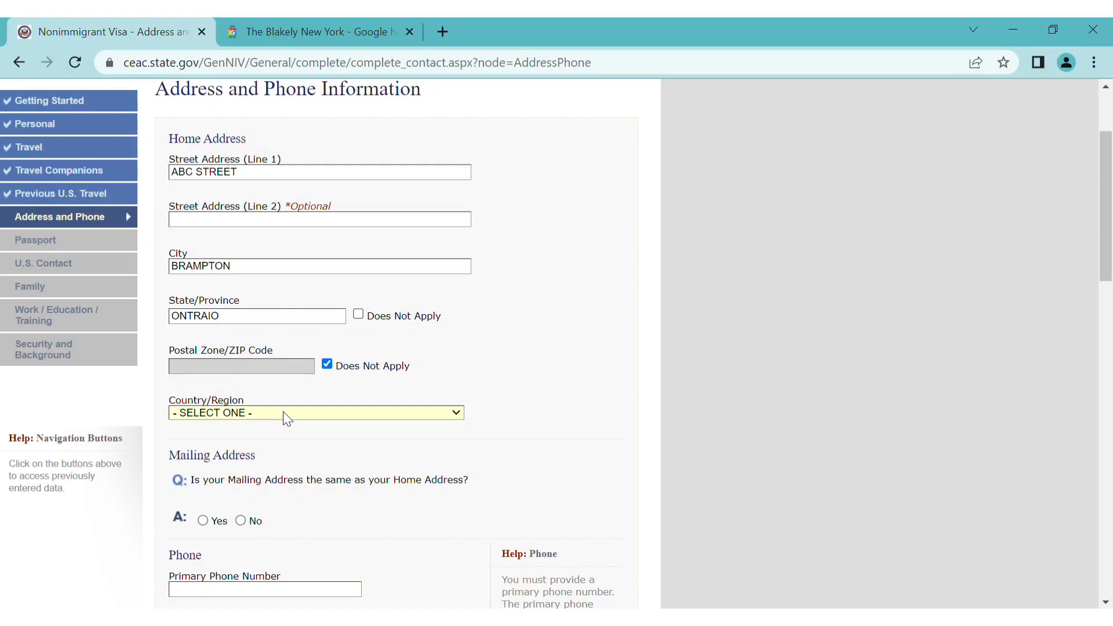
text(caccc)
scroll(309, 495, down, 2)
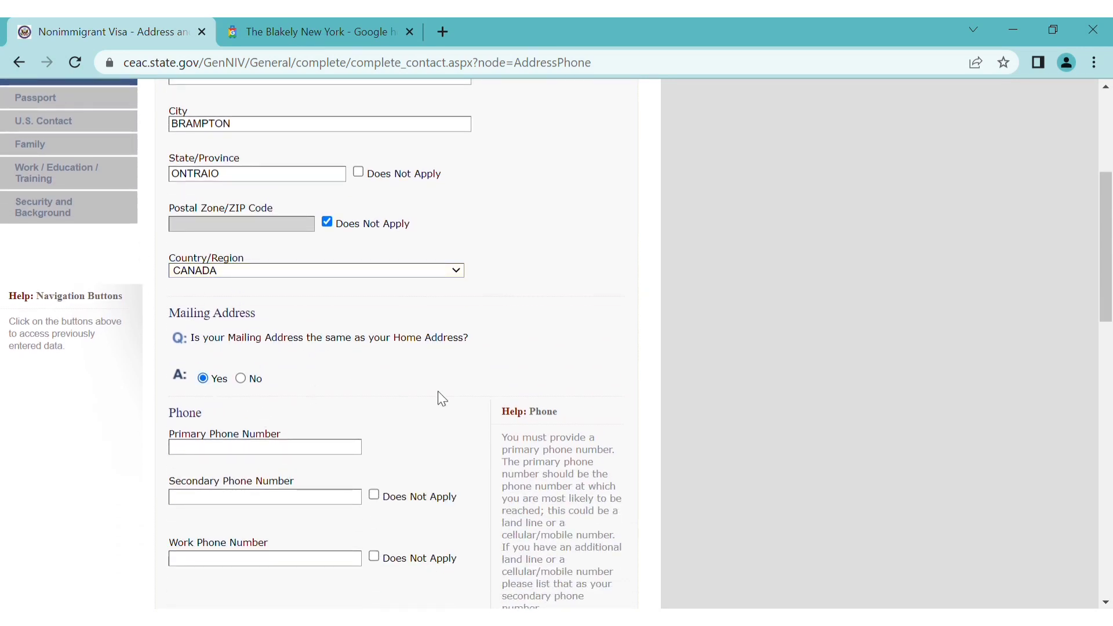
scroll(437, 391, up, 3)
scroll(437, 391, down, 4)
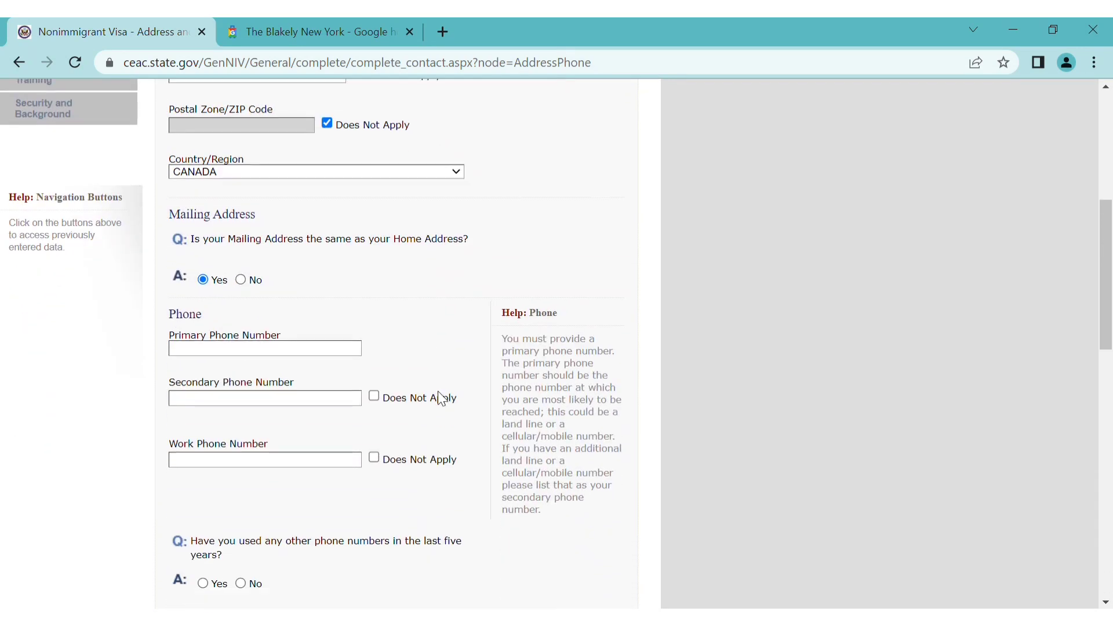
Enter the primary phone number, mark secondary and work phones Does Not Apply, and answer No to other numbers
click(355, 354)
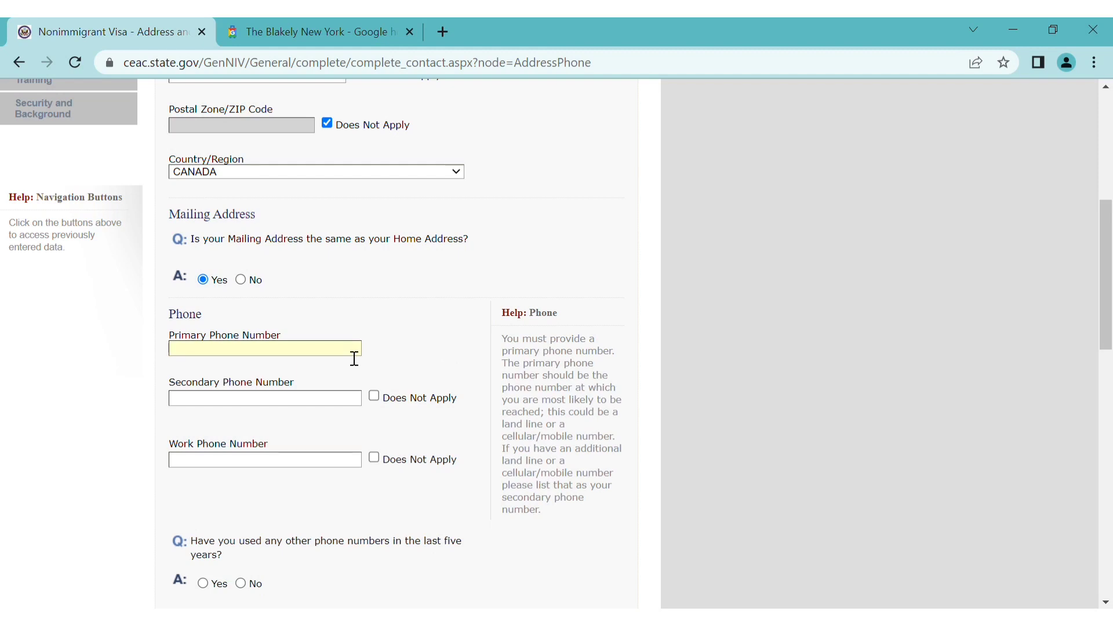
text(123456789)
click(374, 398)
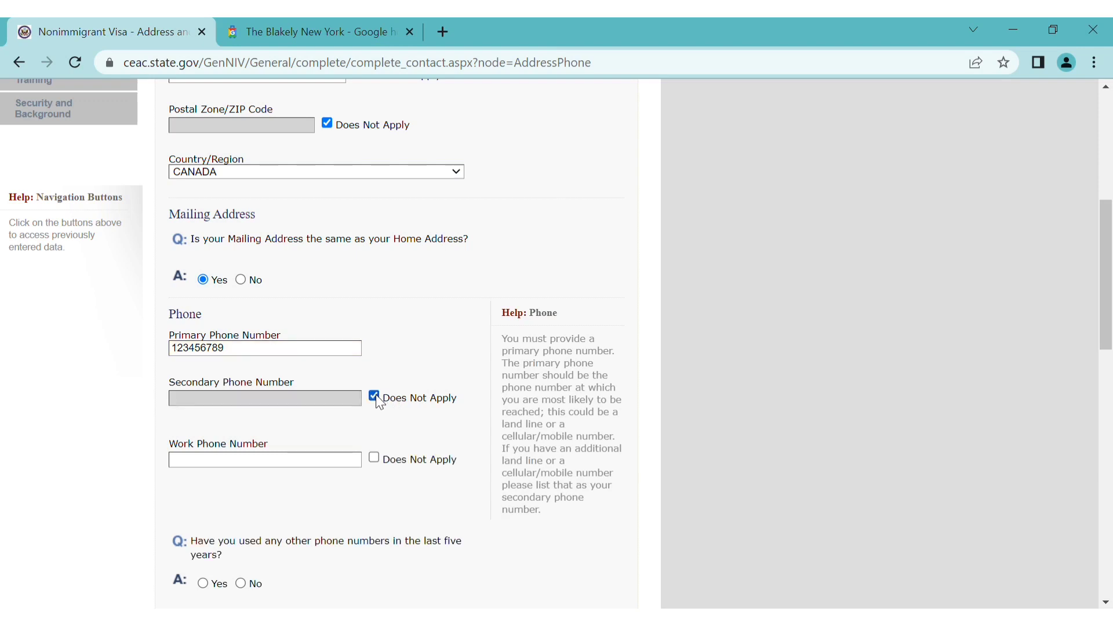
click(378, 460)
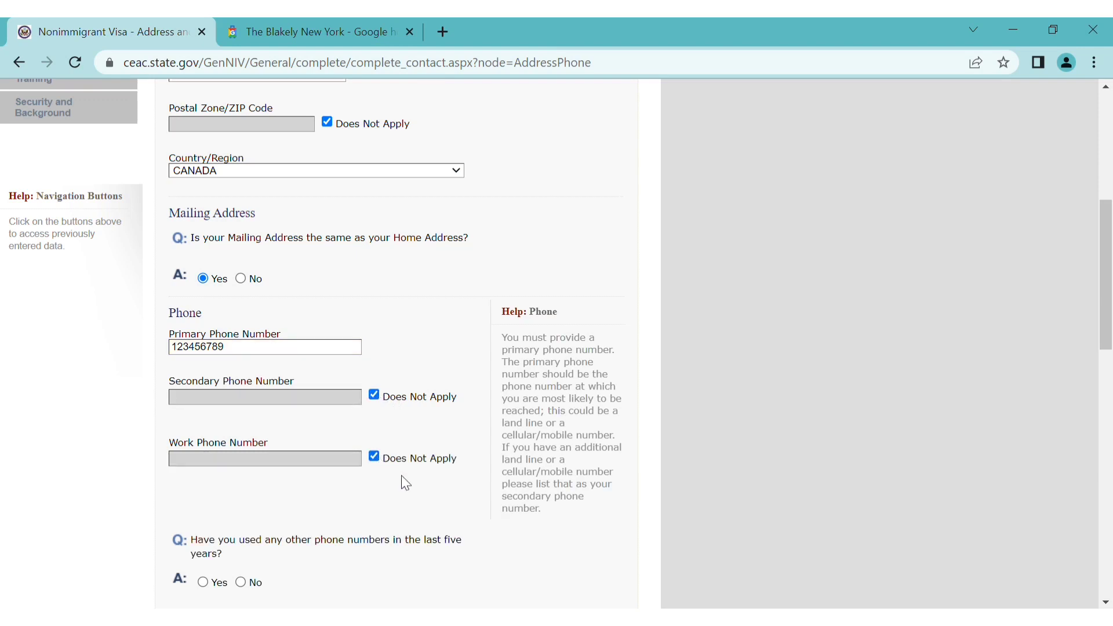
scroll(401, 476, down, 3)
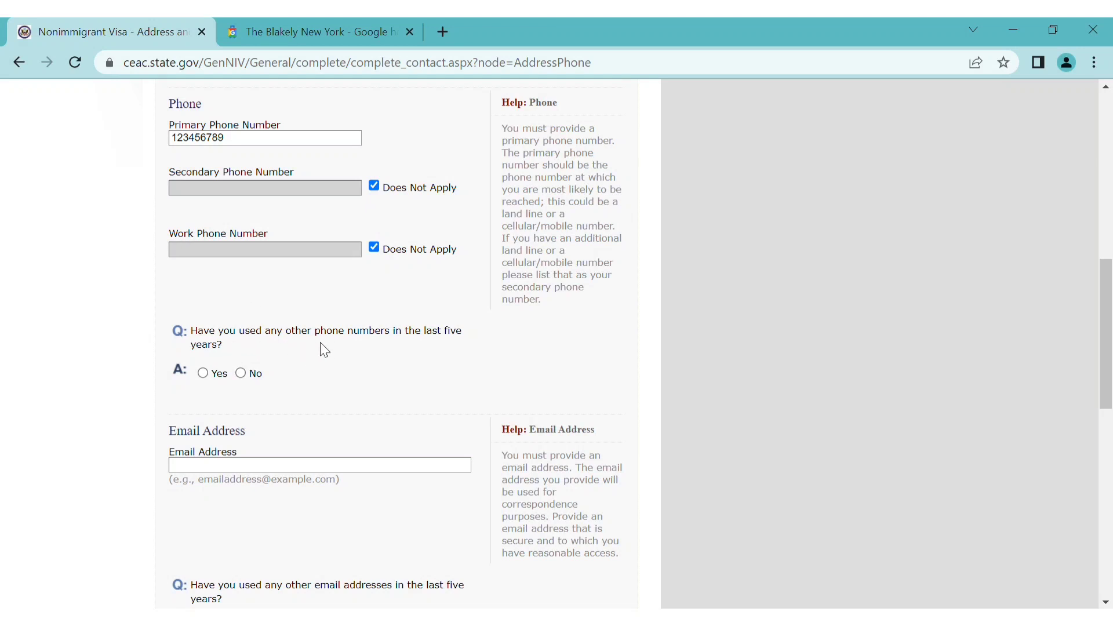
click(241, 373)
Enter the email address and answer No to using other email addresses
scroll(346, 404, down, 6)
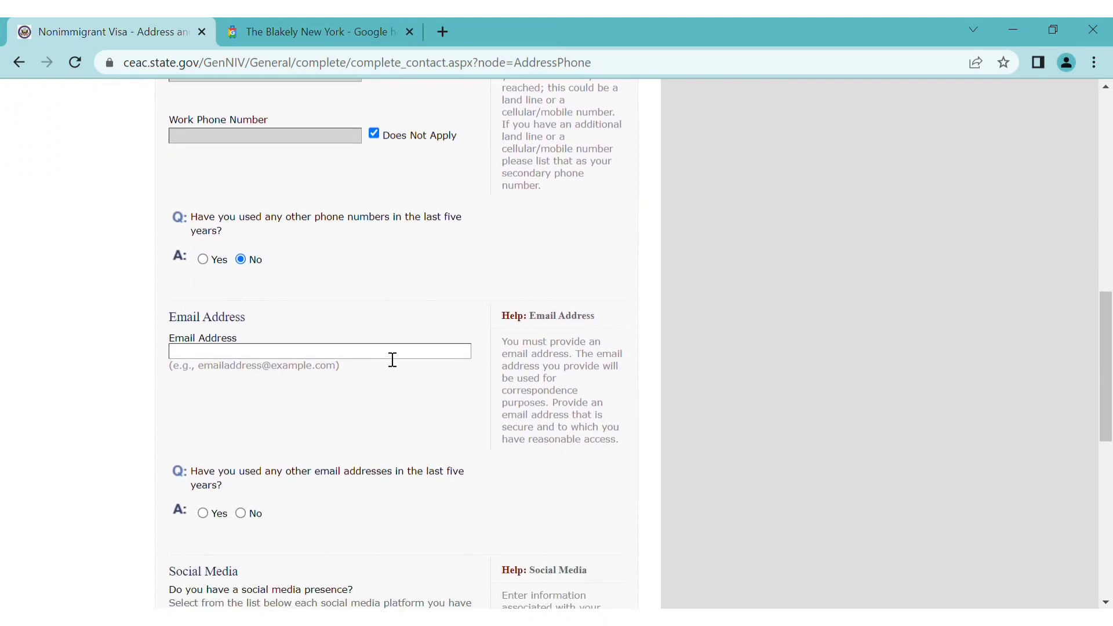
text(ABC@GMAIL.CO)
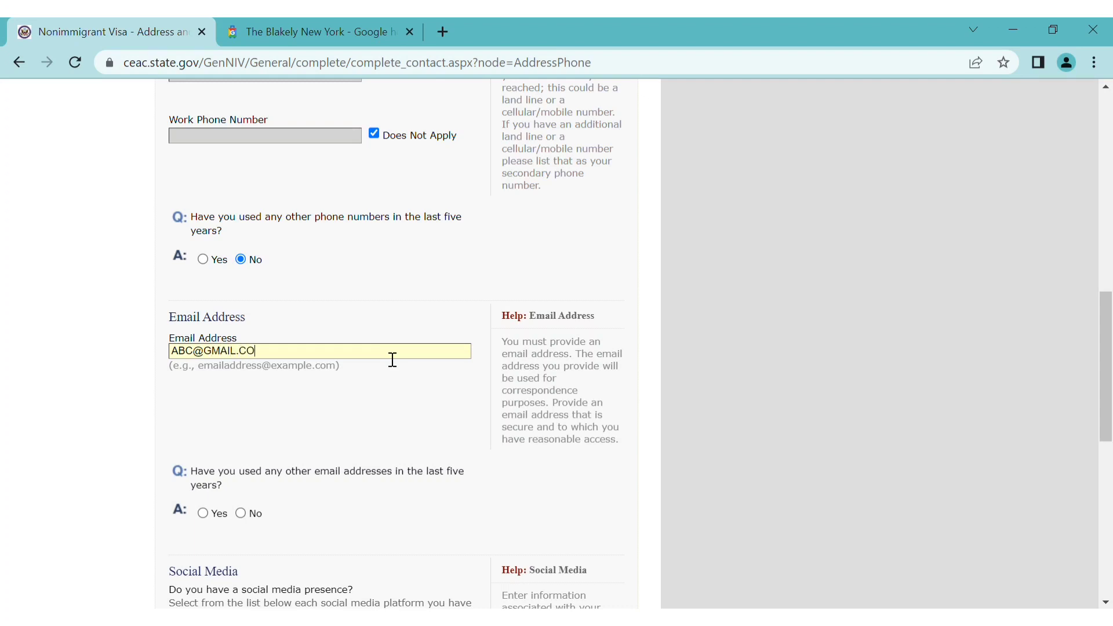
text(M)
scroll(405, 447, down, 1)
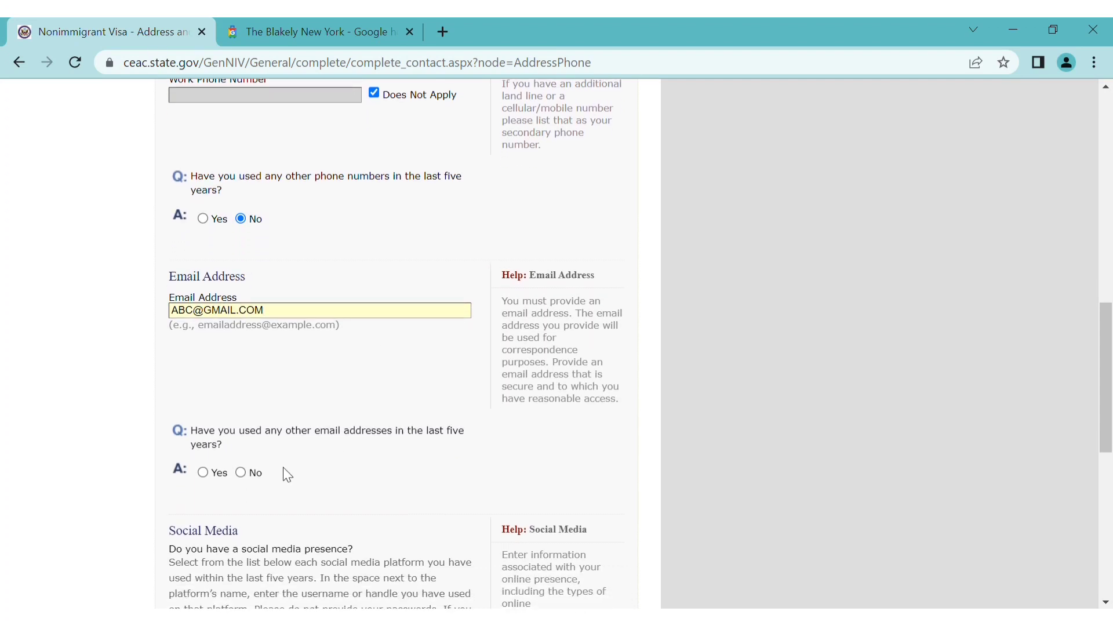
click(240, 473)
scroll(331, 478, up, 2)
scroll(331, 478, down, 3)
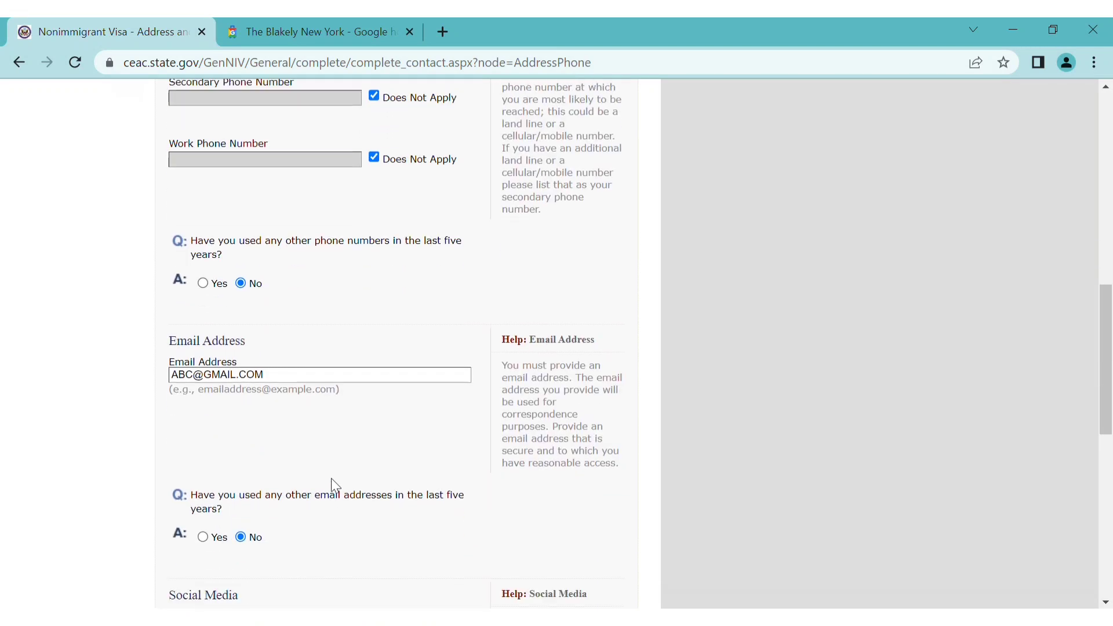
scroll(334, 485, down, 5)
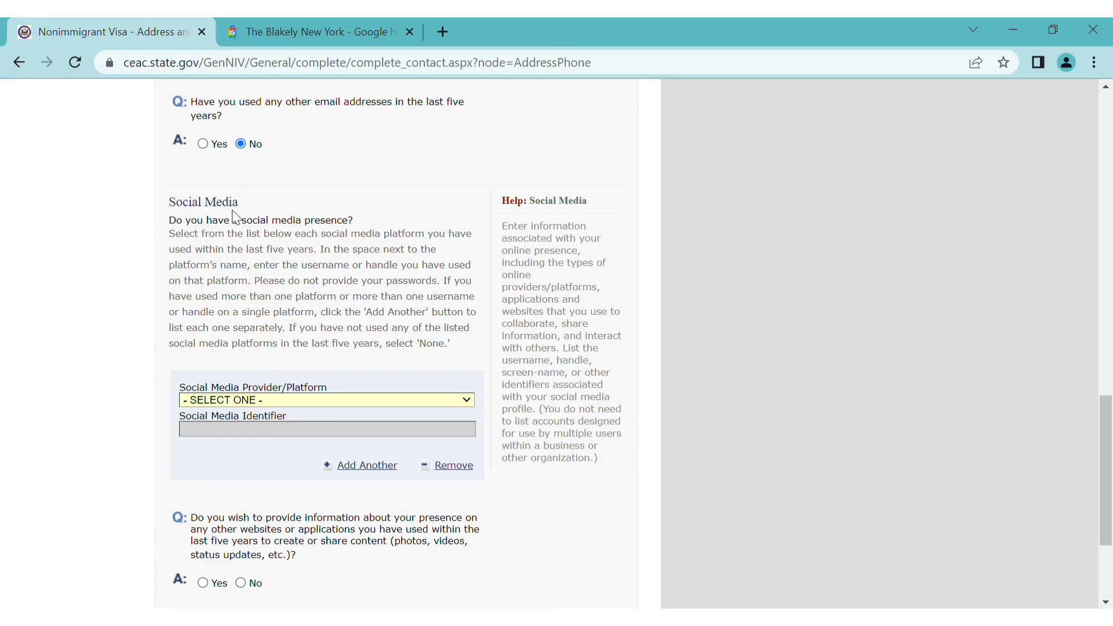
Choose INSTAGRAM as the social media provider/platform
key(i)
scroll(233, 220, up, 3)
scroll(290, 460, down, 7)
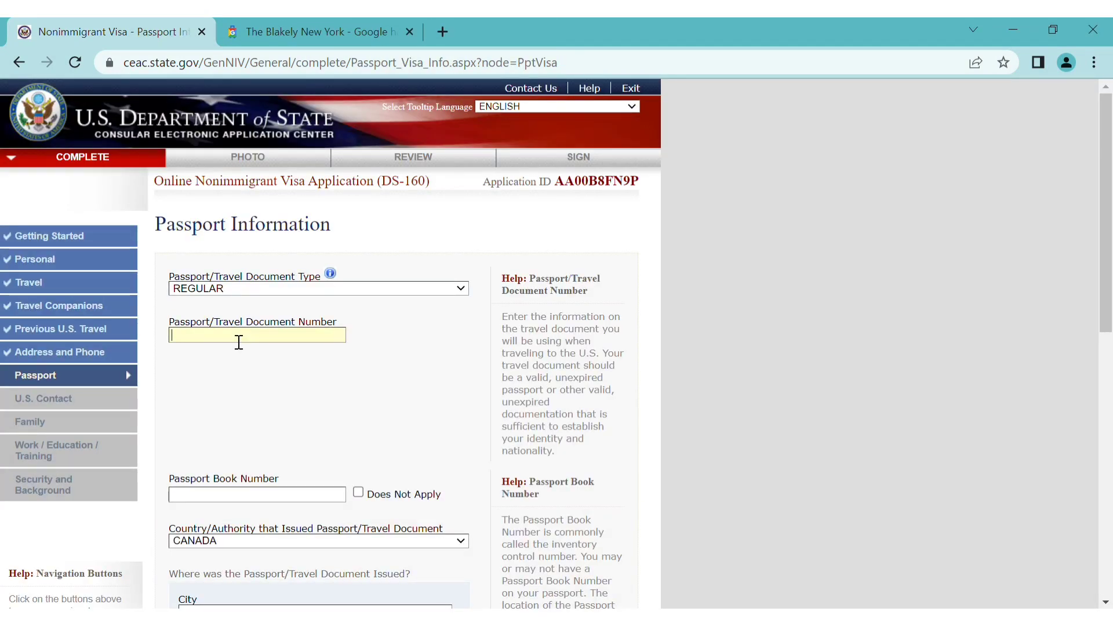
Enter the passport number, mark book number Does Not Apply, and set issuance in DELHI, DELHI, INDIA
text(S123456)
scroll(266, 390, down, 3)
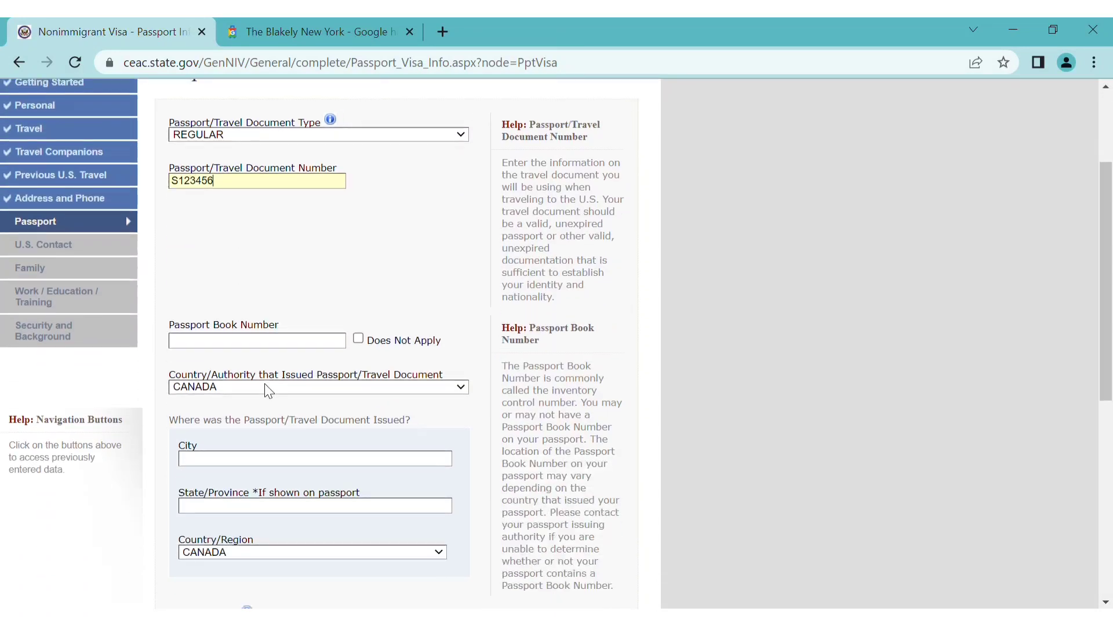
click(358, 337)
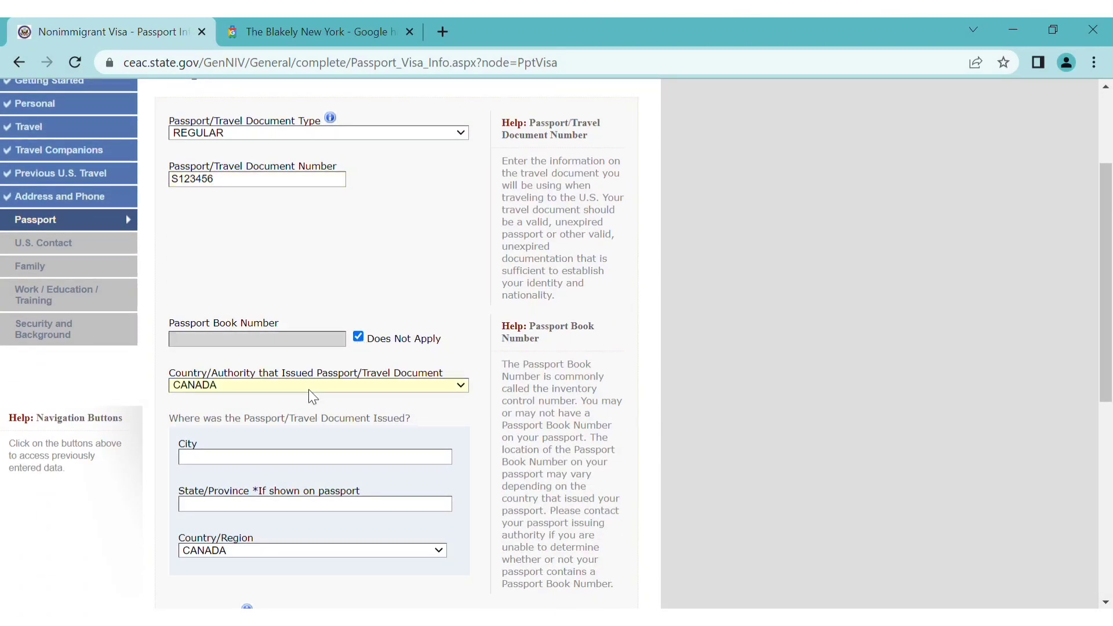
text(india)
scroll(313, 397, down, 4)
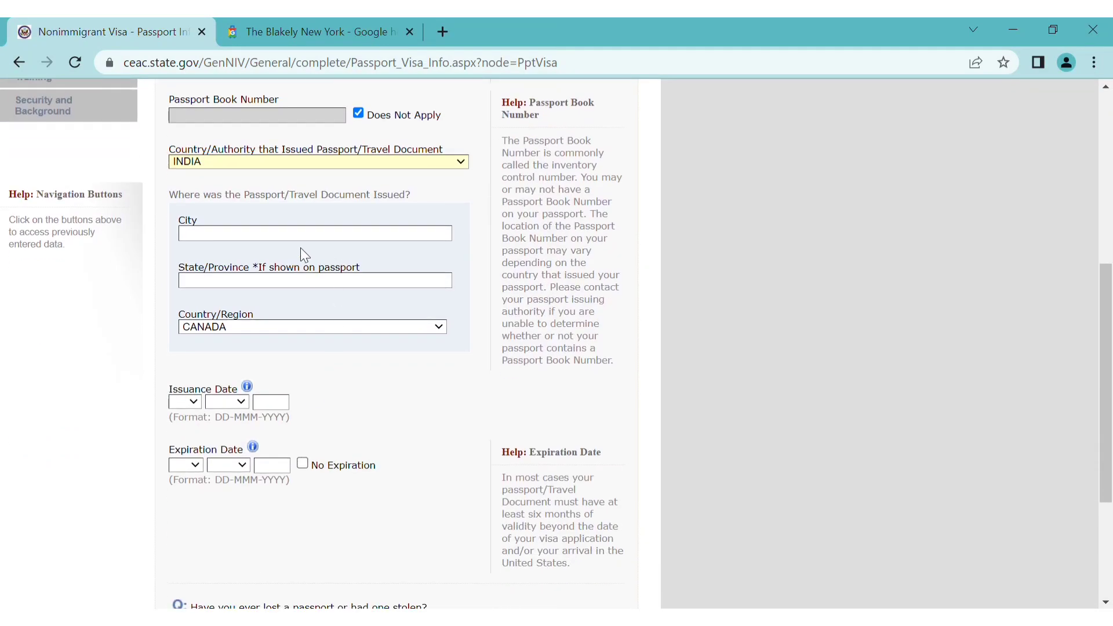
text(DELHIDELHIin)
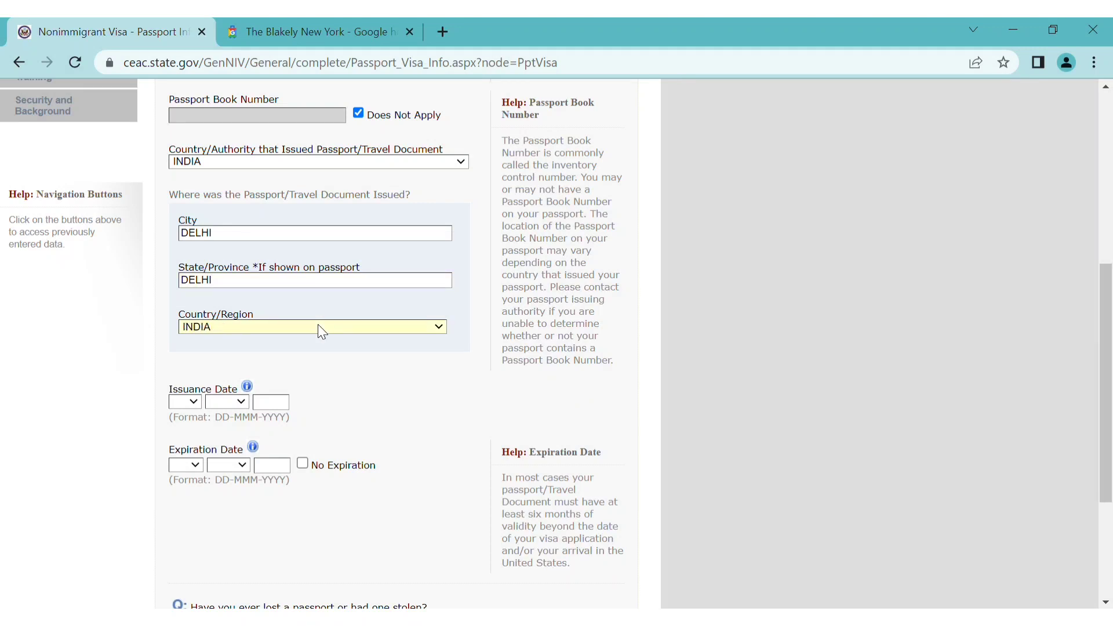
scroll(322, 391, down, 2)
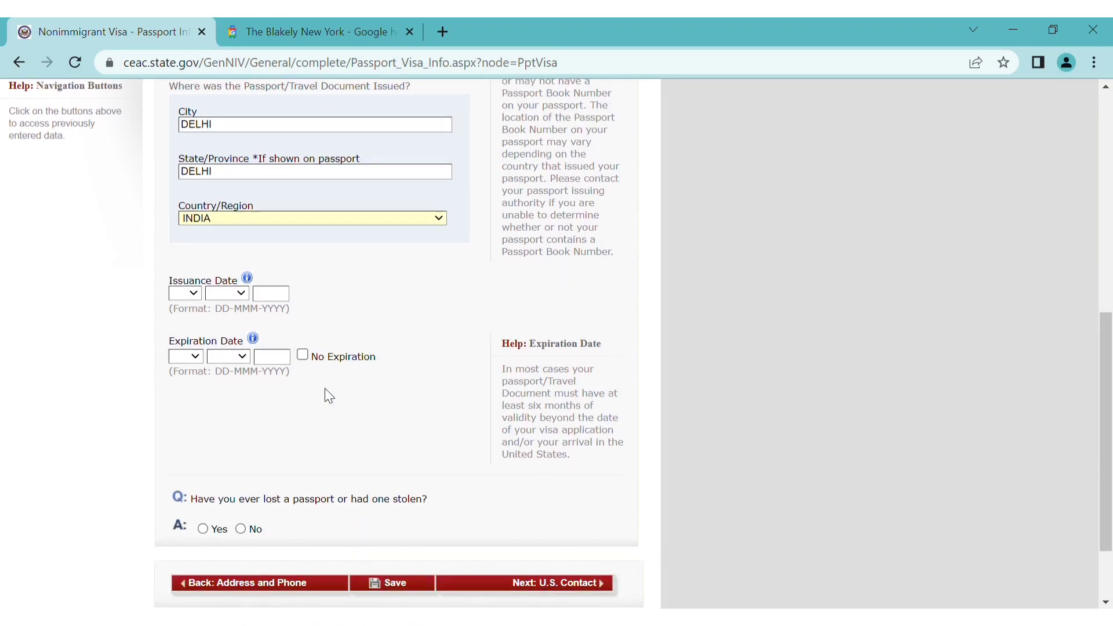
Set passport issue date 05 MAY 2018 and expiry 04 MAY 2028, then submit the page
click(194, 296)
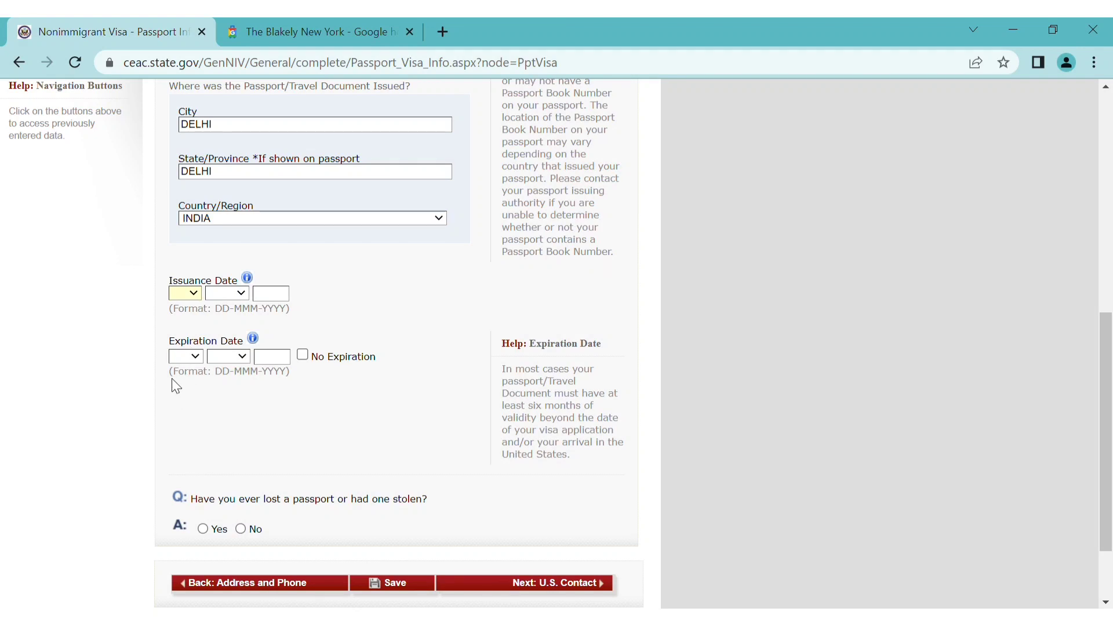
text(05)
text(may)
text(20)
text(18)
key(Tab)
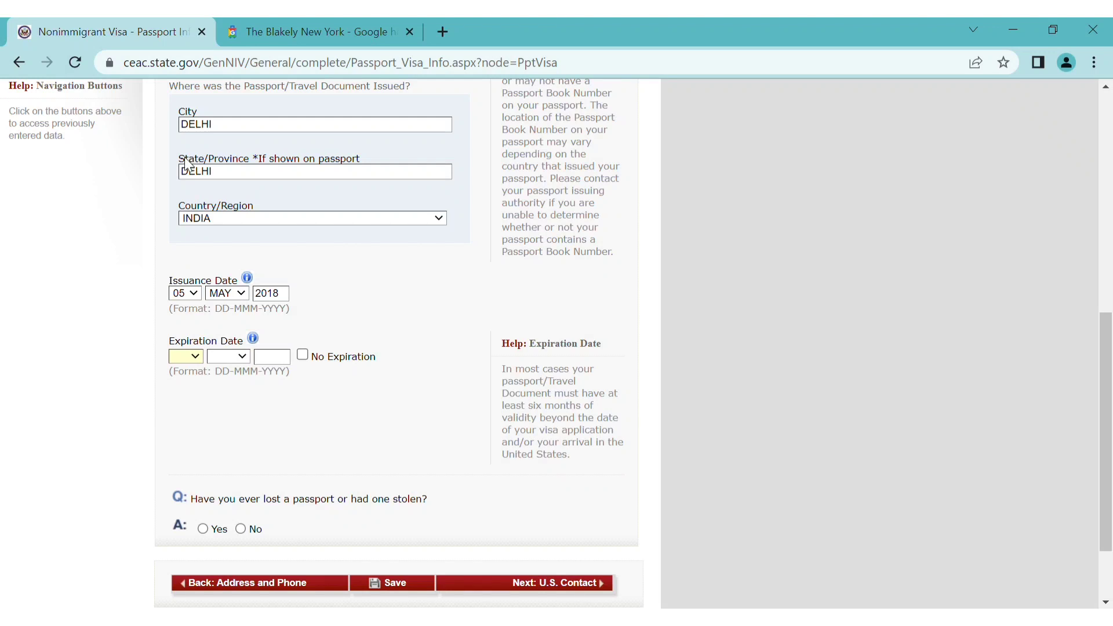
text(04)
key(Tab)
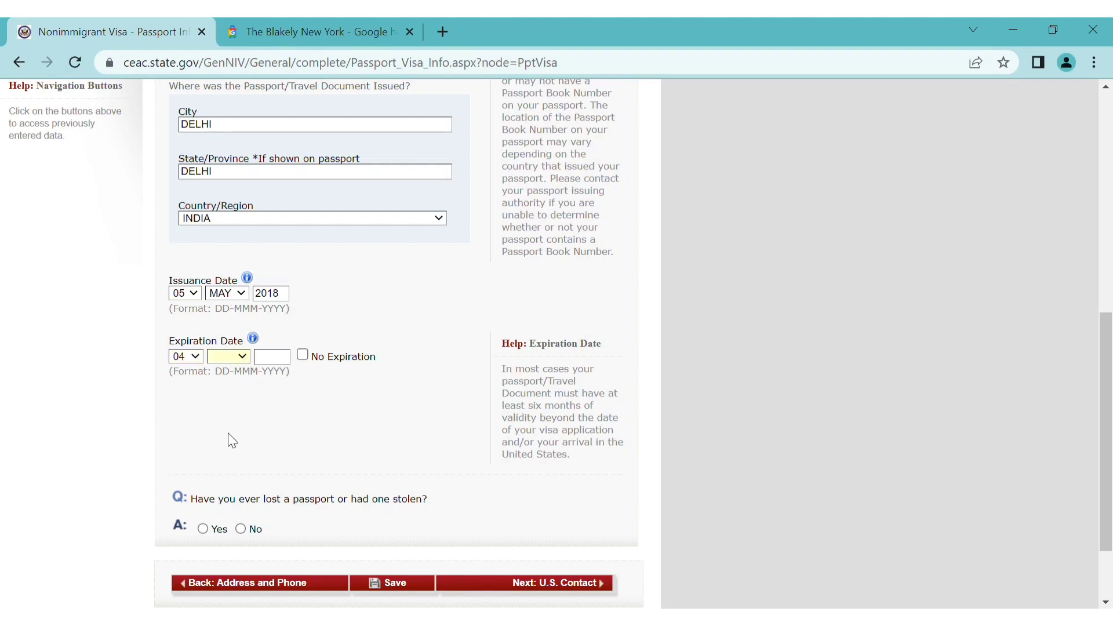
text(may)
key(Tab)
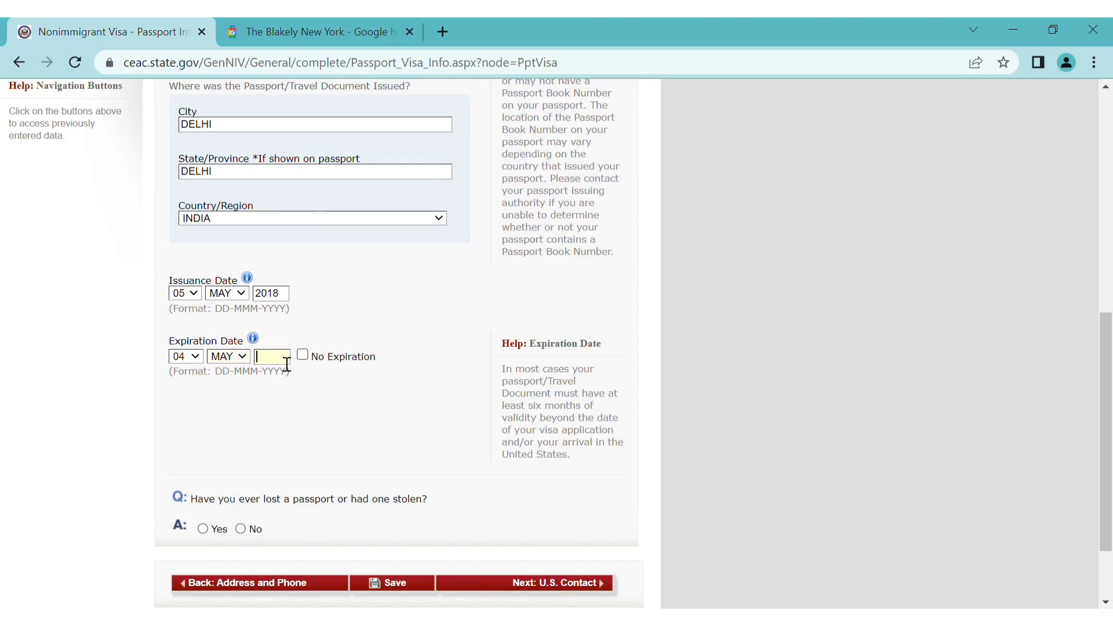
text(2028)
scroll(297, 417, down, 2)
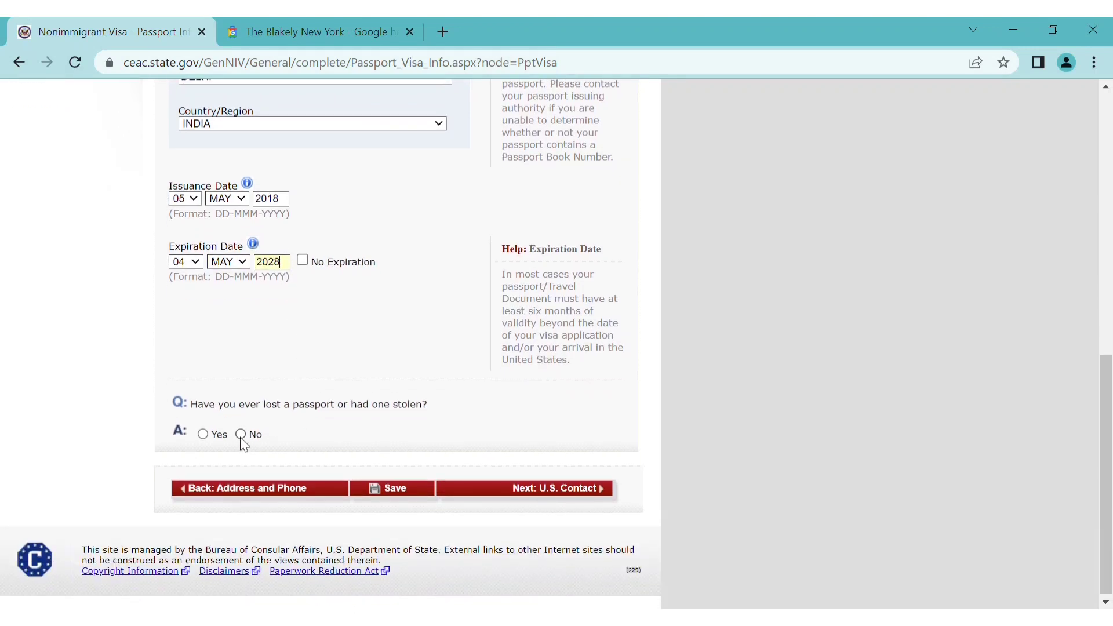
scroll(321, 492, down, 3)
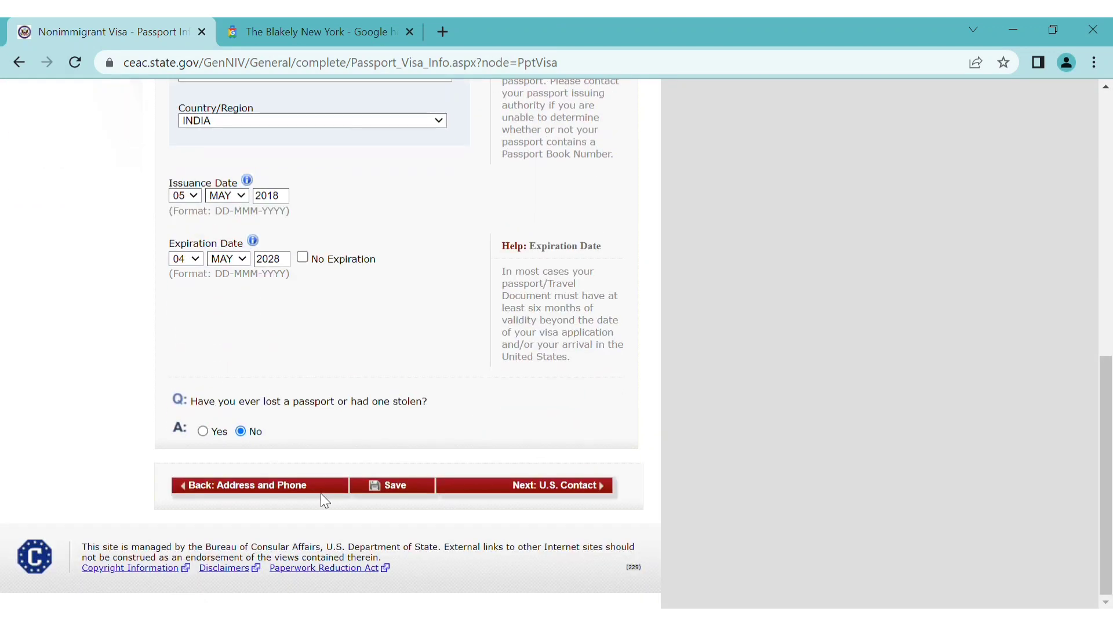
click(599, 485)
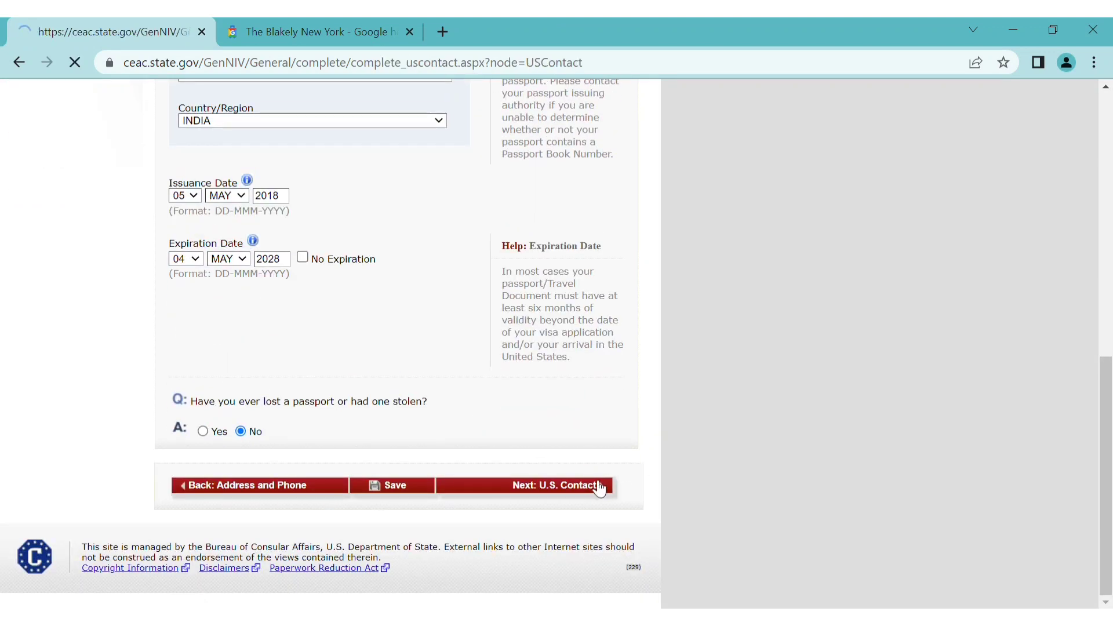
Mark the U.S. contact person's name as Do Not Know, undoing an accidental organization tick
scroll(326, 328, down, 3)
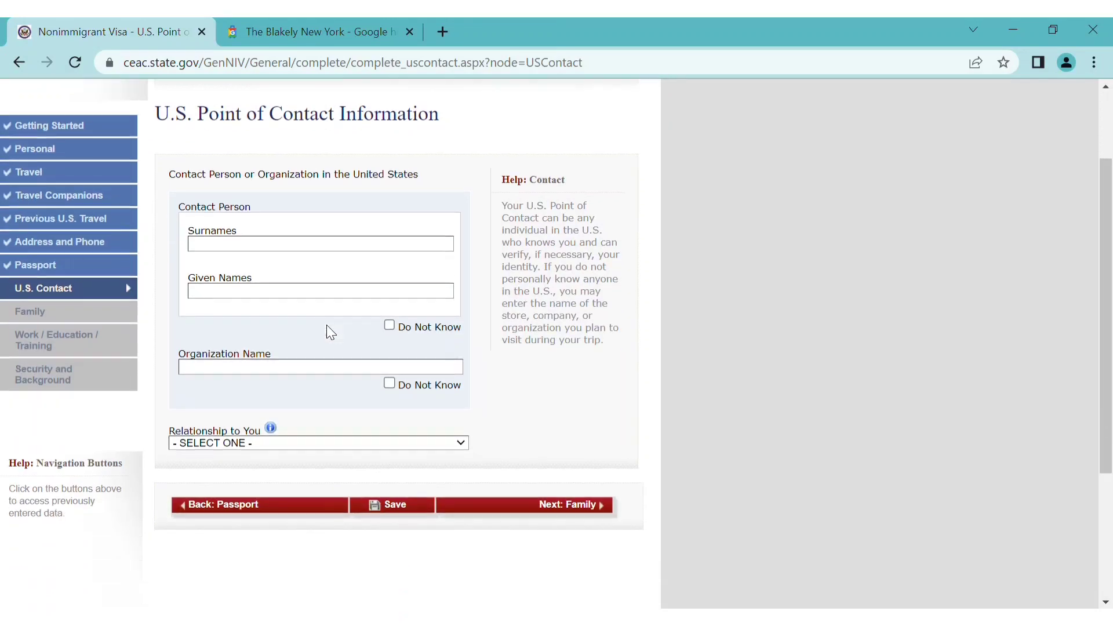
click(391, 265)
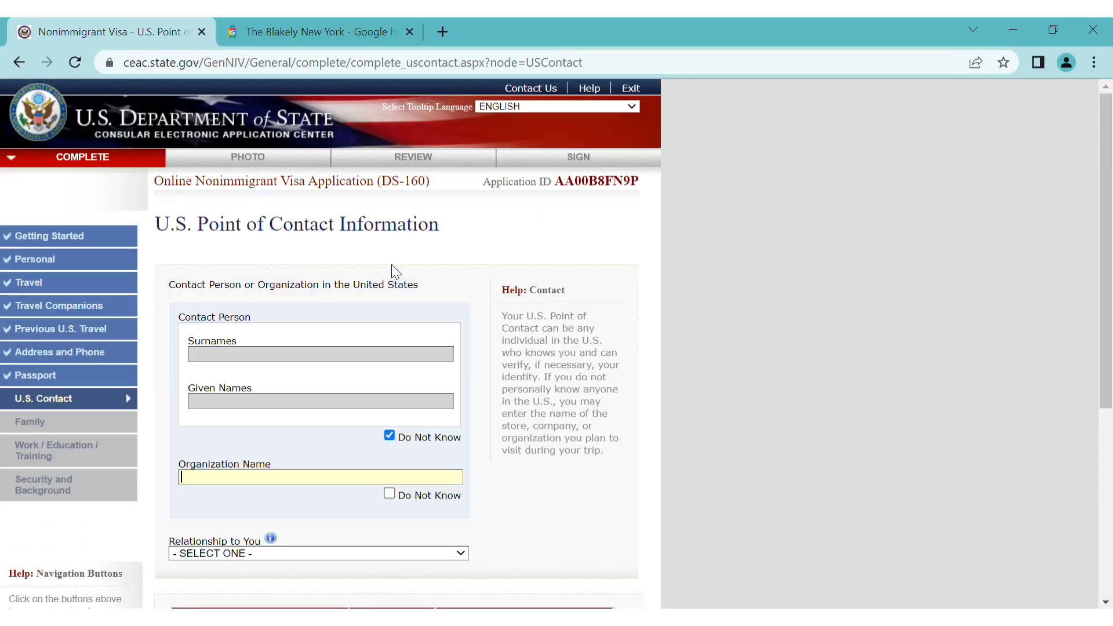
click(389, 494)
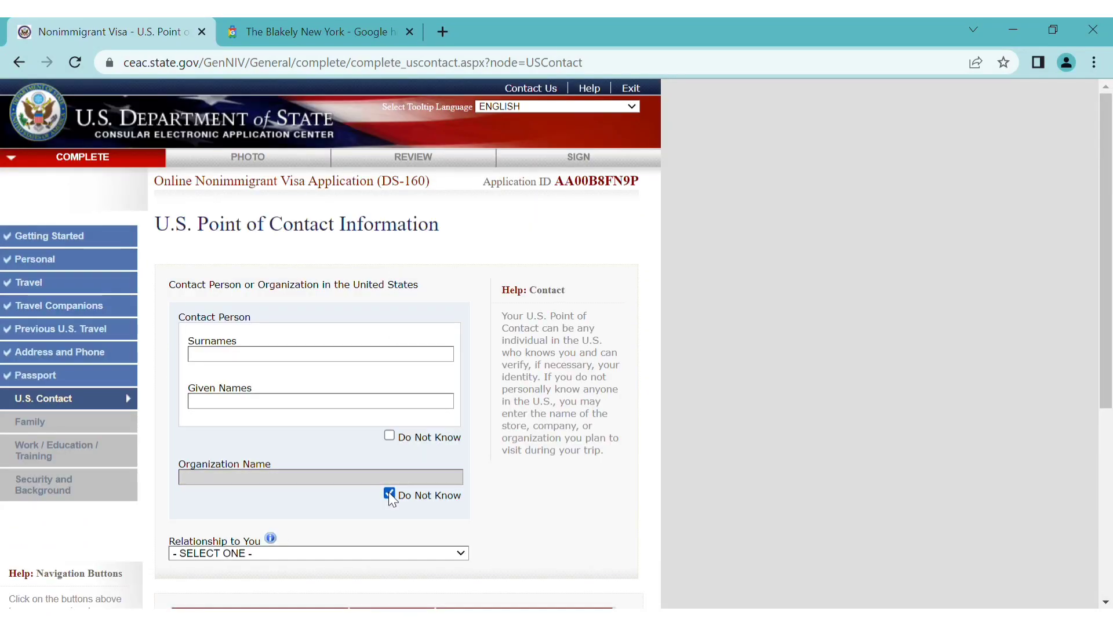
scroll(322, 502, down, 4)
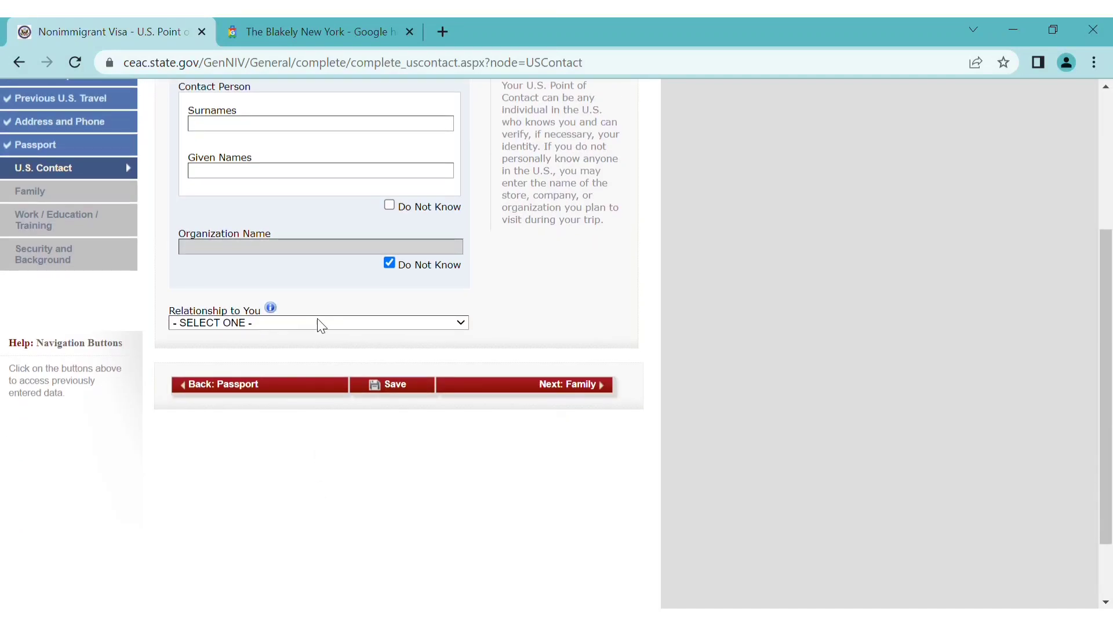
click(389, 206)
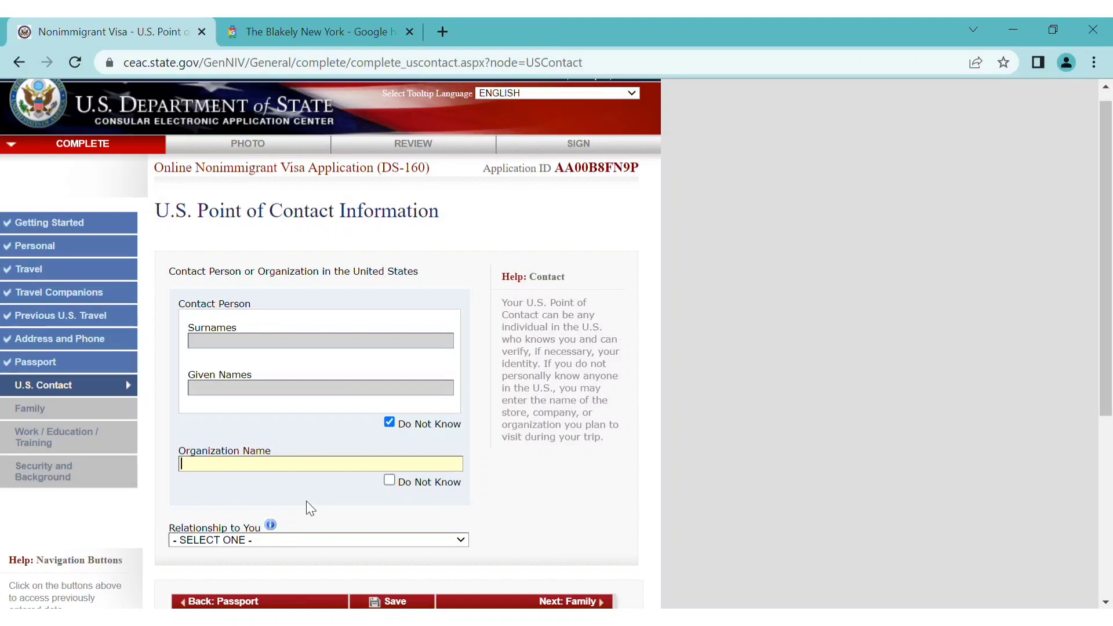
Review the THE BLAKELY NEW YORK contact details at 136 W 55TH ST and submit the page
scroll(306, 501, down, 1)
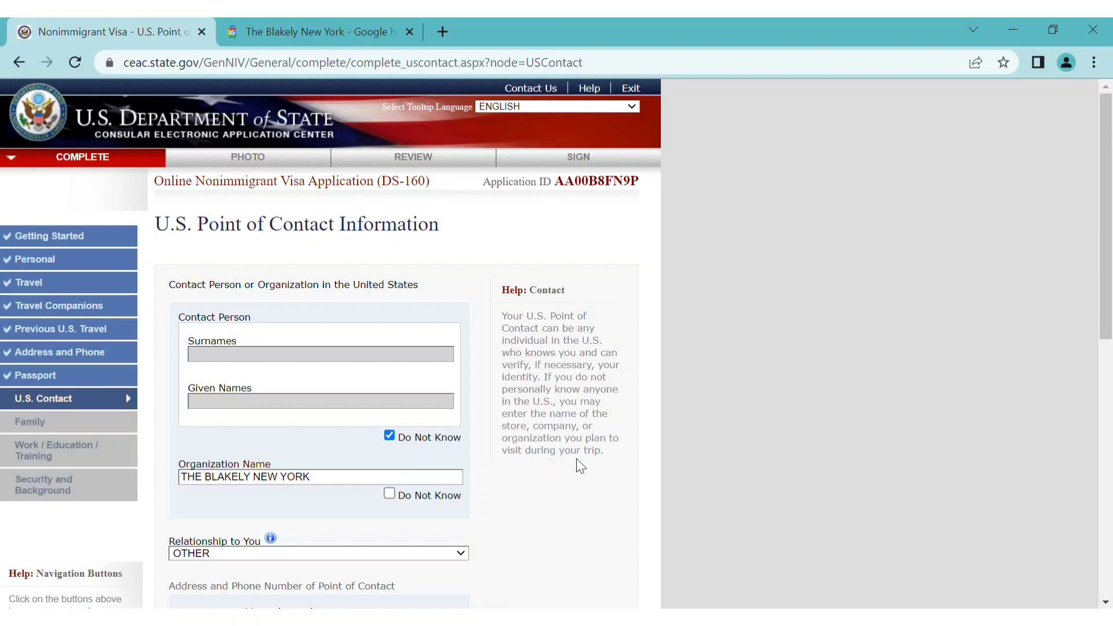
scroll(578, 462, down, 3)
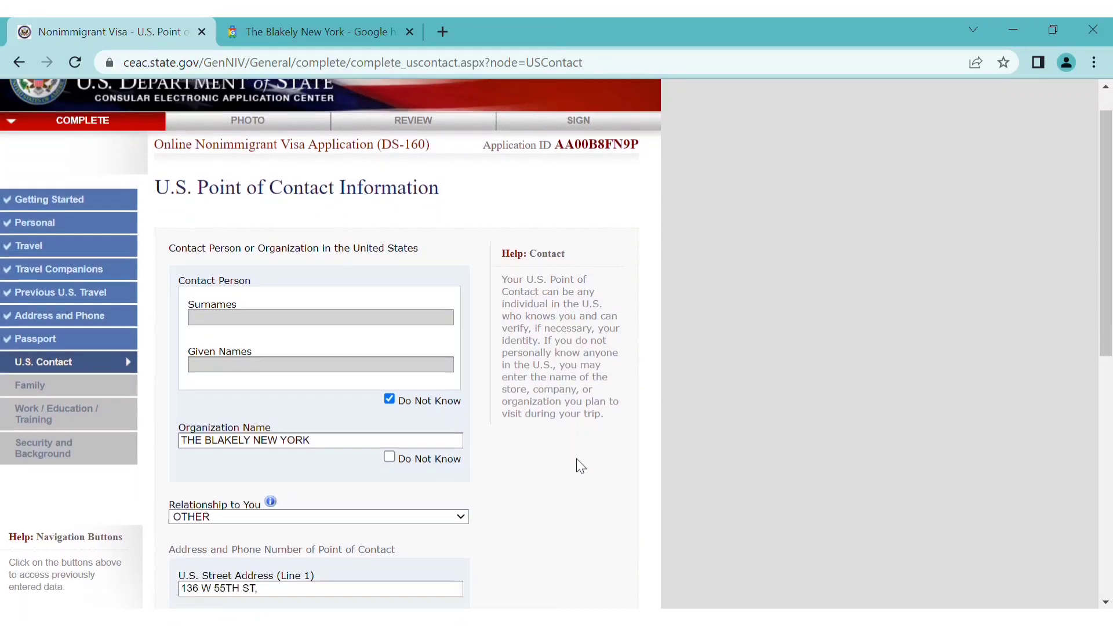
scroll(576, 458, down, 1)
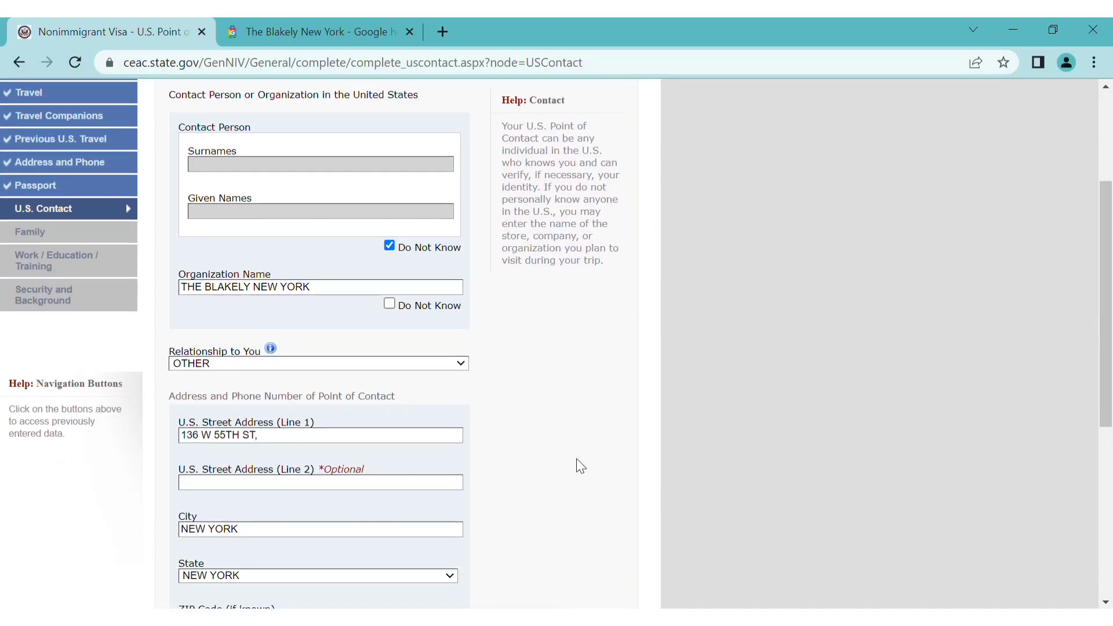
scroll(551, 378, down, 3)
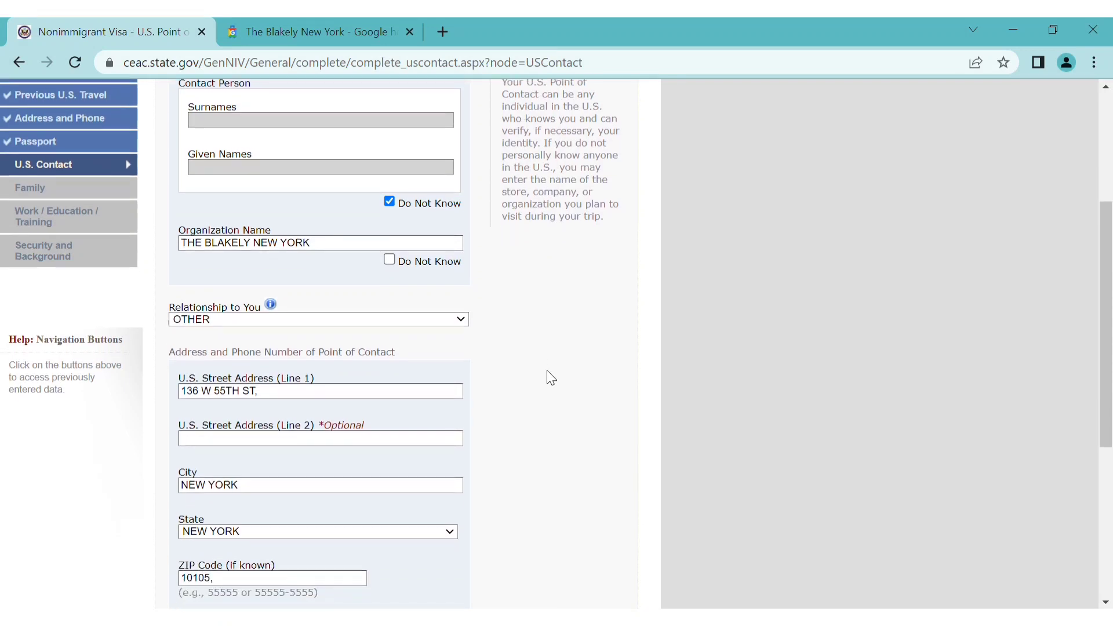
scroll(550, 377, down, 3)
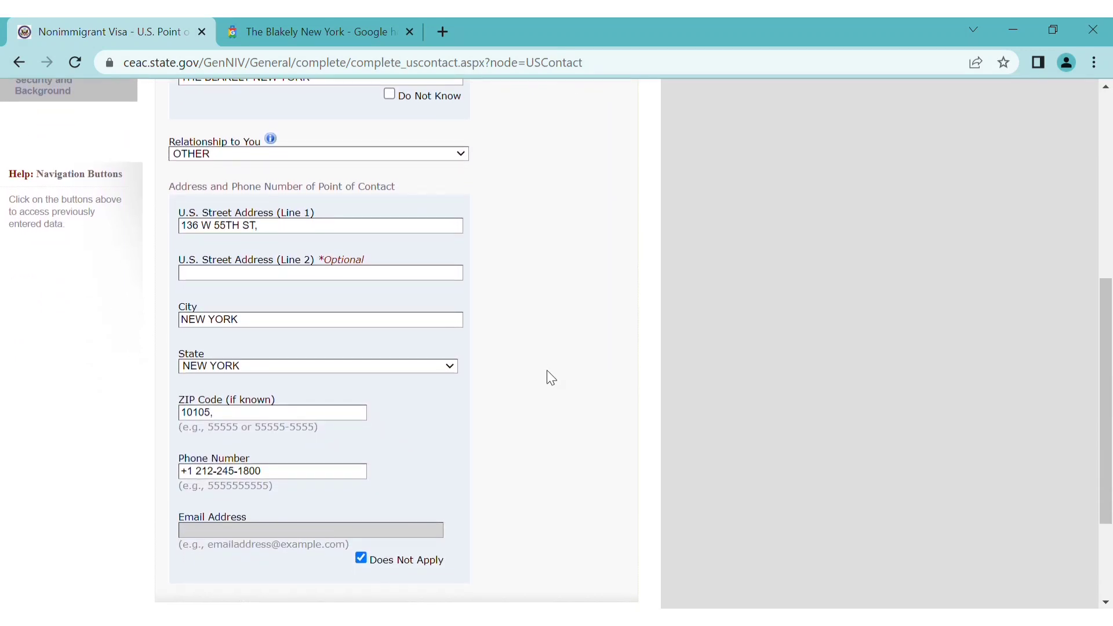
scroll(551, 378, down, 2)
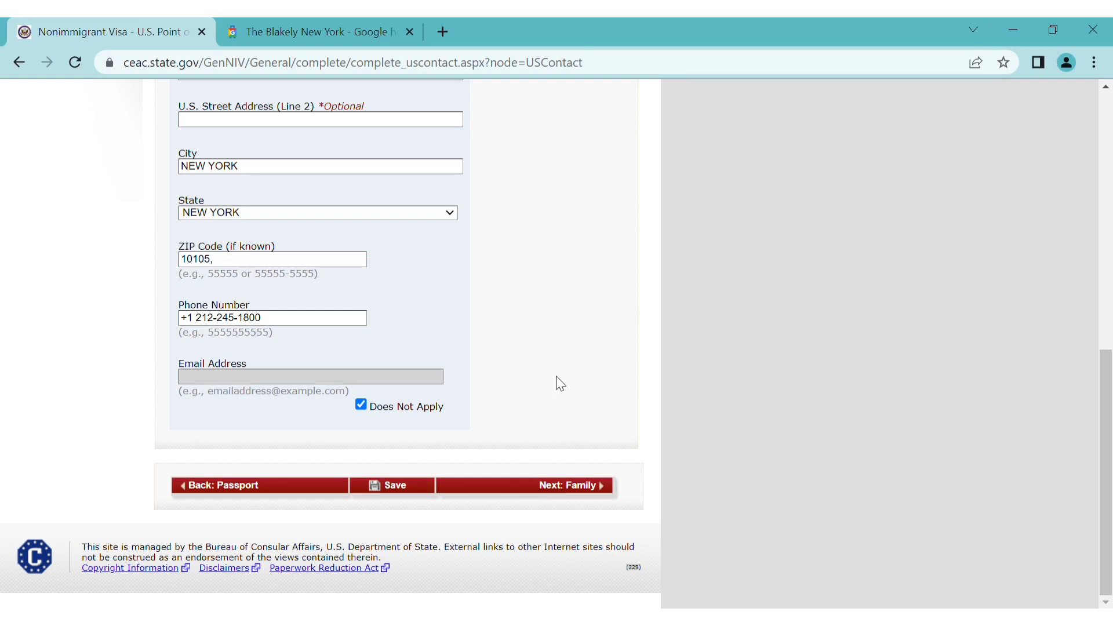
scroll(563, 377, up, 3)
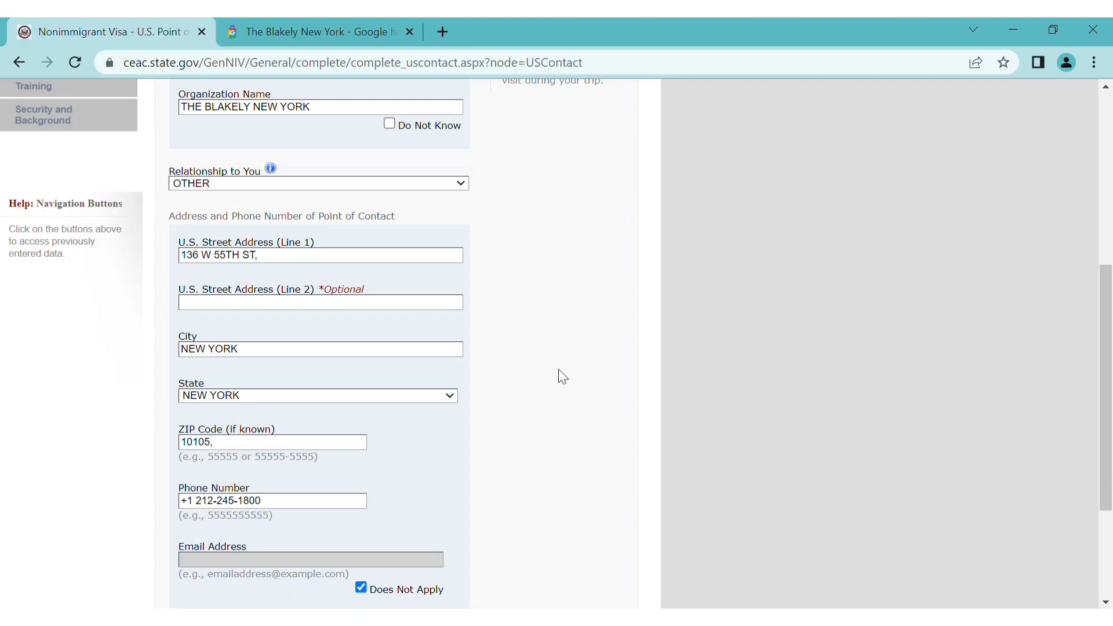
scroll(560, 374, down, 3)
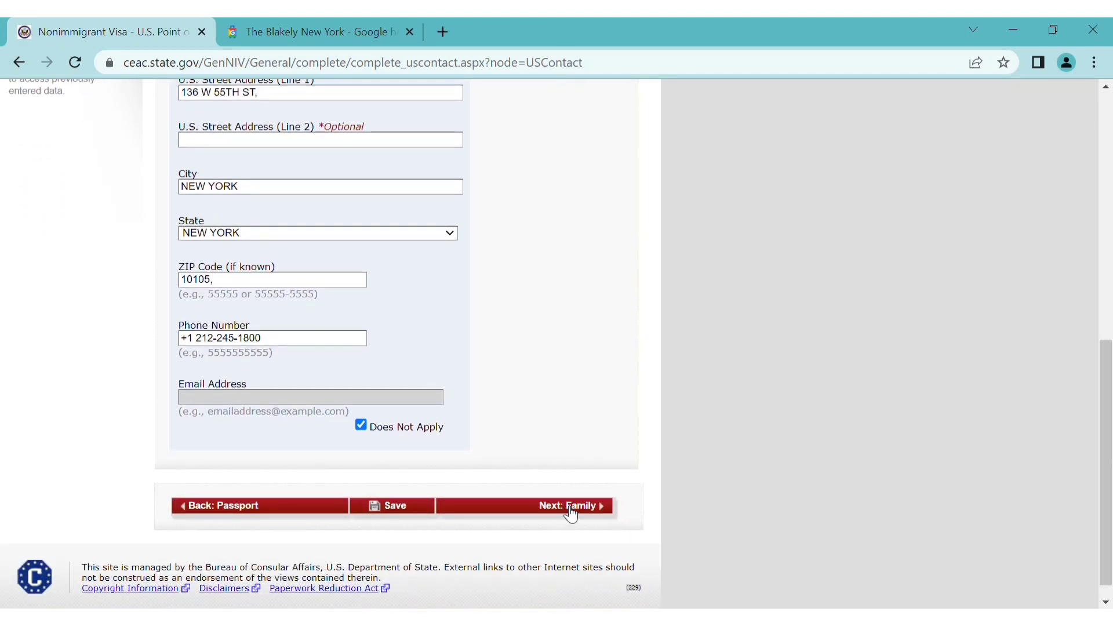
click(571, 507)
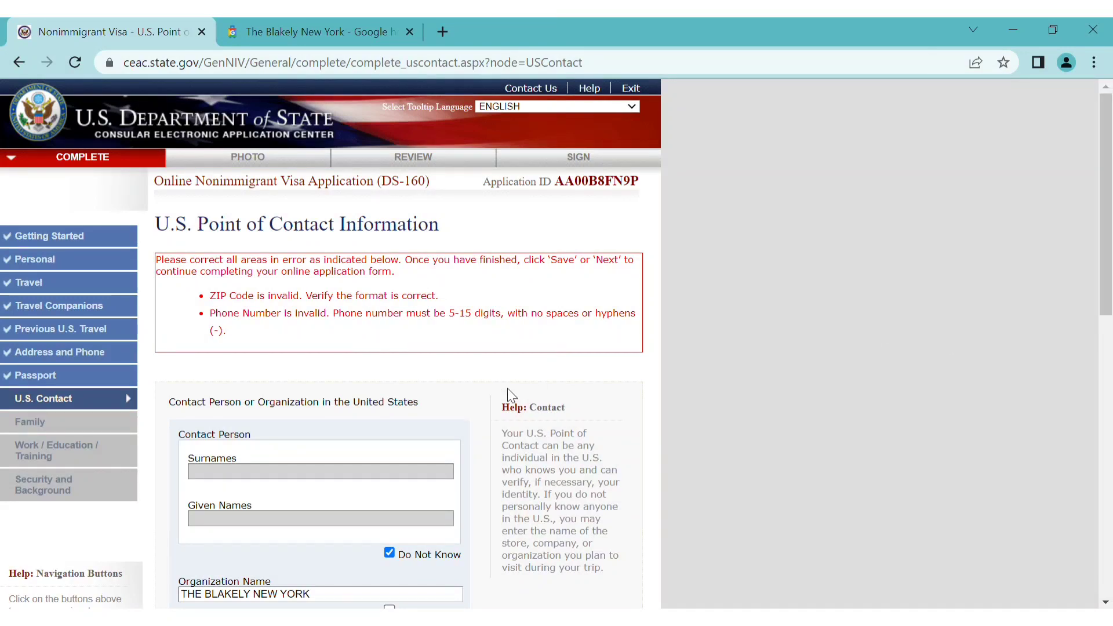
Strip the +1 prefix and both dashes from the contact phone number and resubmit
scroll(444, 394, down, 9)
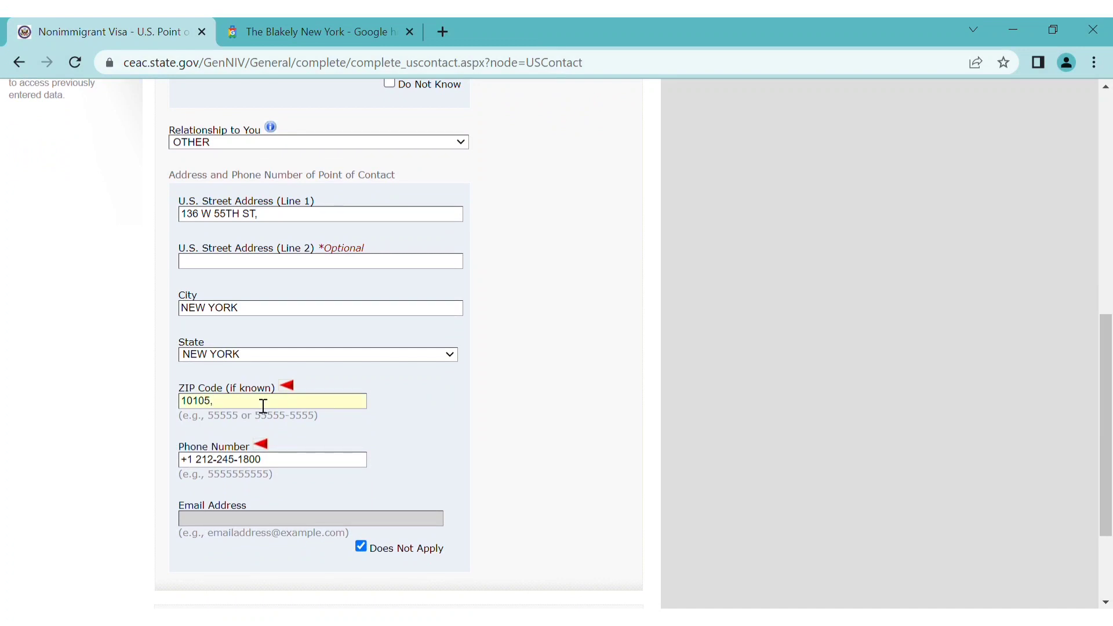
click(208, 468)
key(BackSpace)
key(BackSpace)
key(BackSpace)
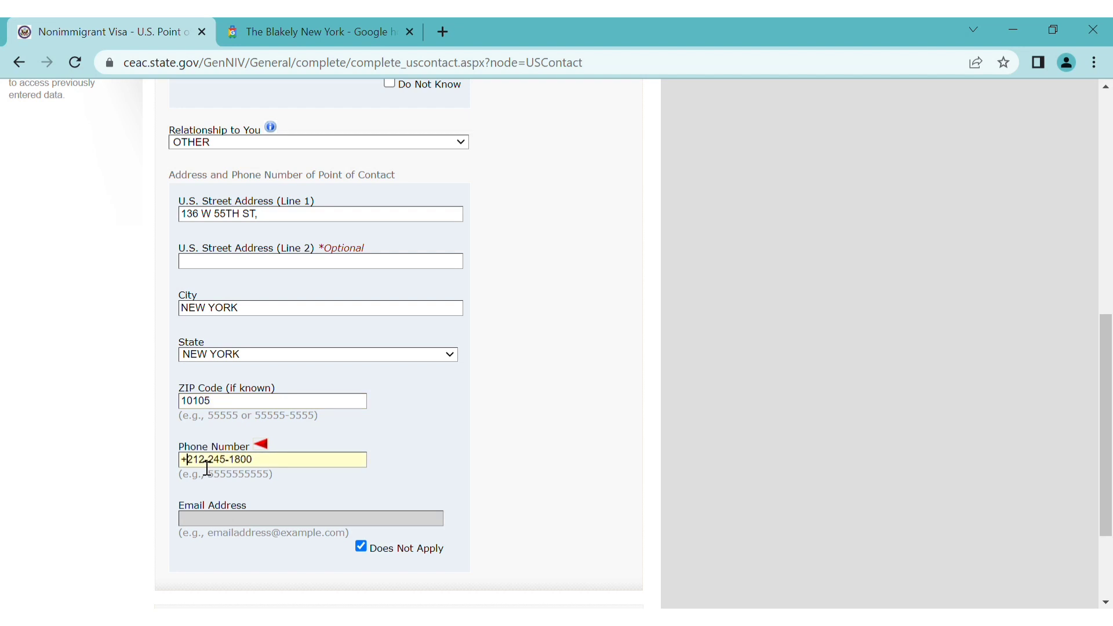
click(203, 467)
key(BackSpace)
click(220, 467)
key(BackSpace)
scroll(433, 438, down, 3)
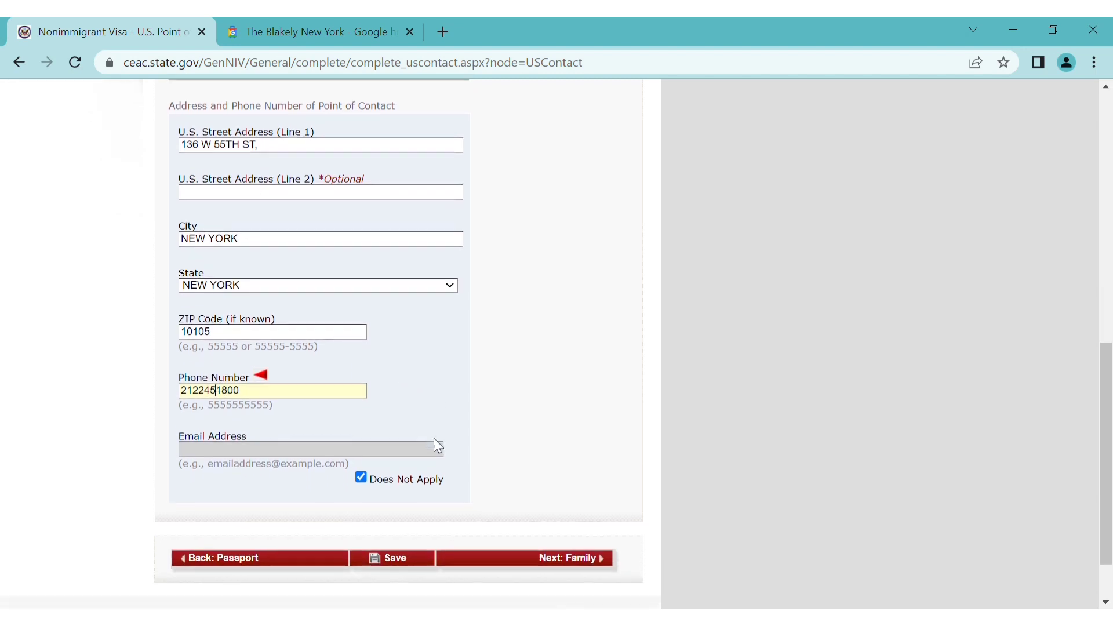
click(560, 486)
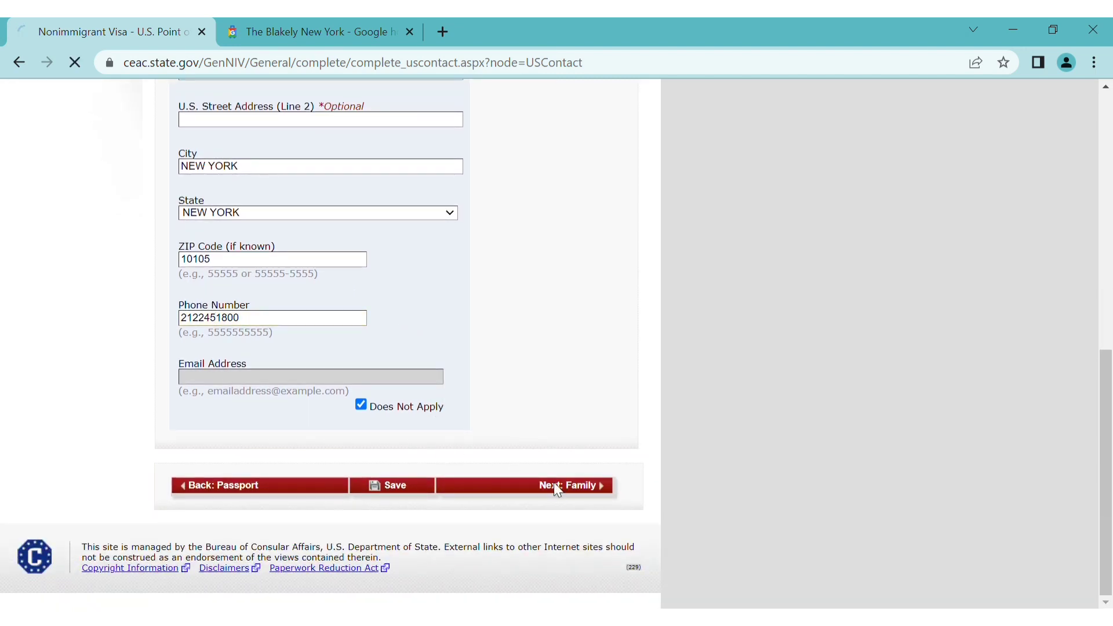
scroll(560, 486, down, 3)
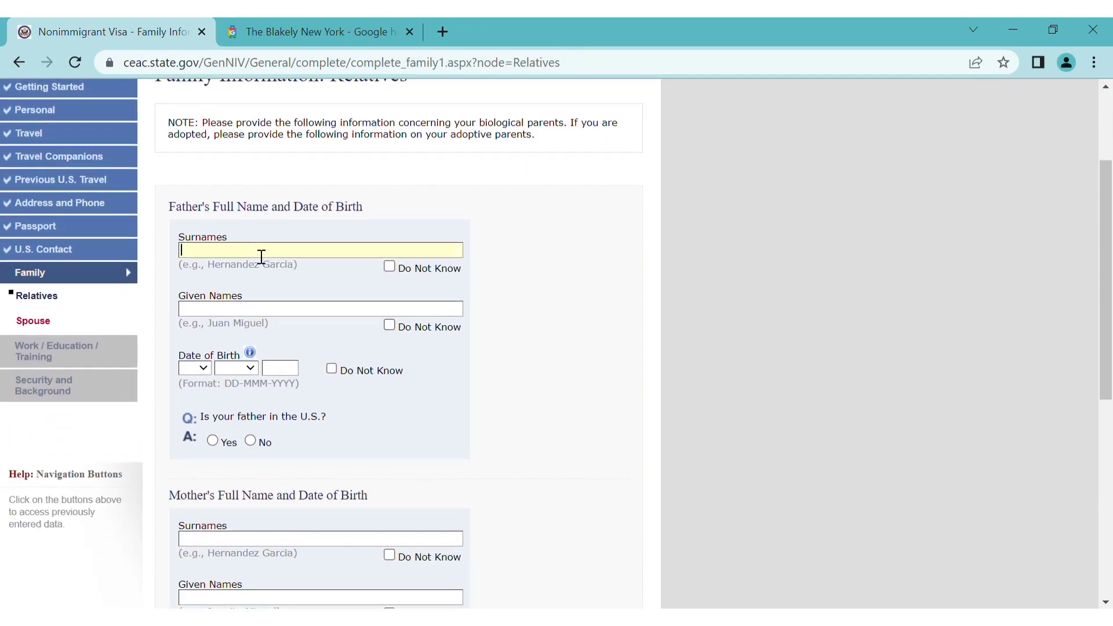
Enter the father's names, mark his birth date unknown, and answer that he is not in the U.S
text(ABC)
text(FNU)
click(329, 370)
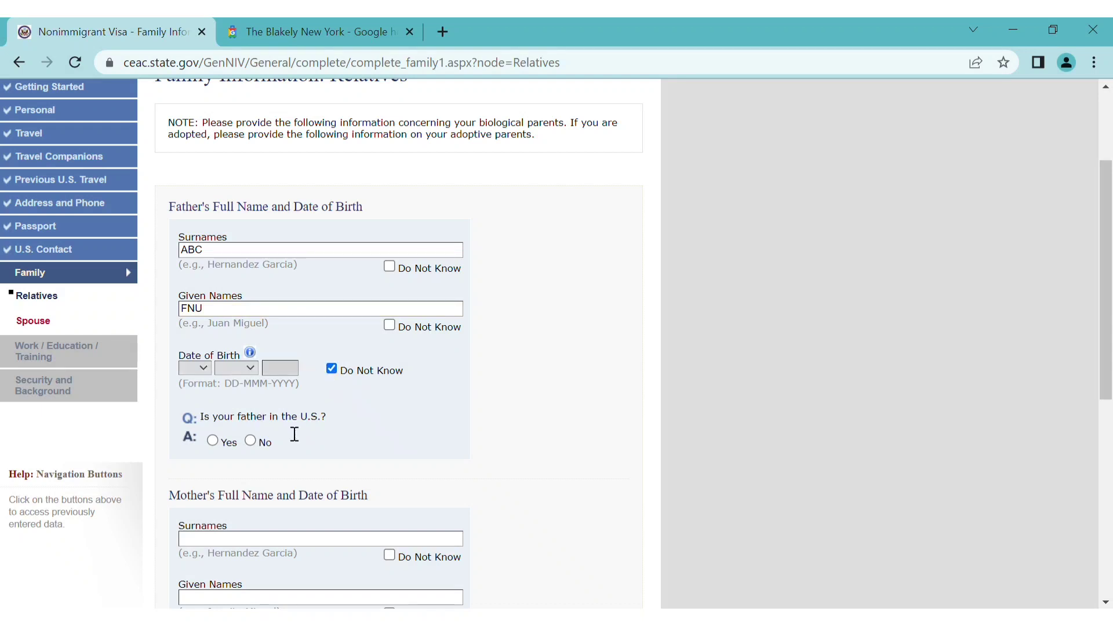
click(250, 441)
scroll(336, 450, down, 1)
scroll(336, 450, down, 3)
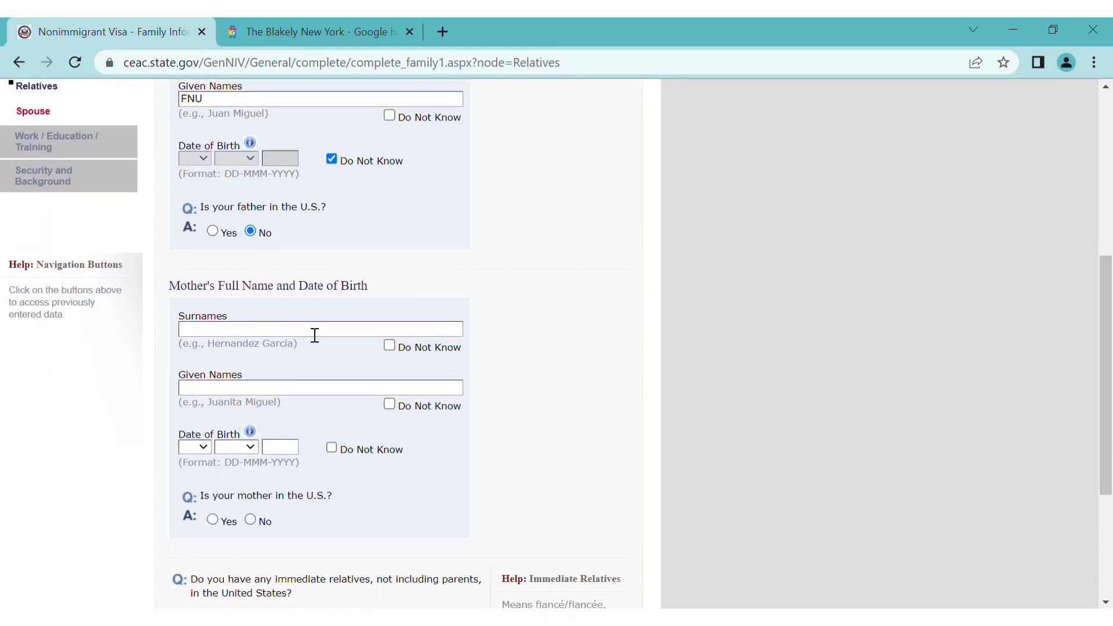
Enter the mother's surname and given names and mark her birth date unknown
text(ABC)
click(299, 393)
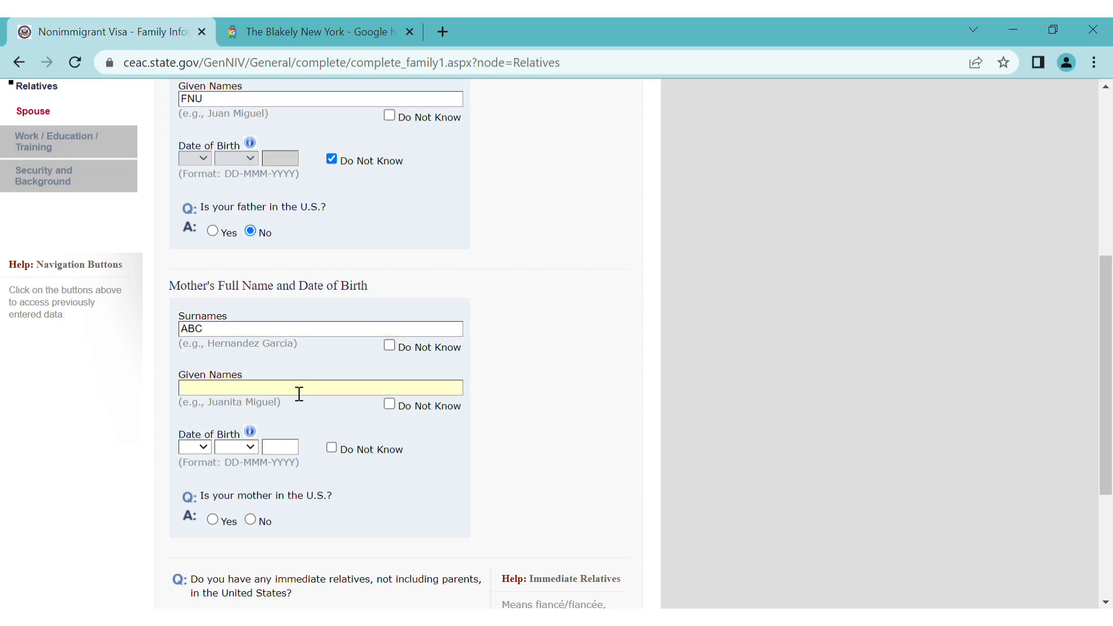
text(FNU)
click(332, 449)
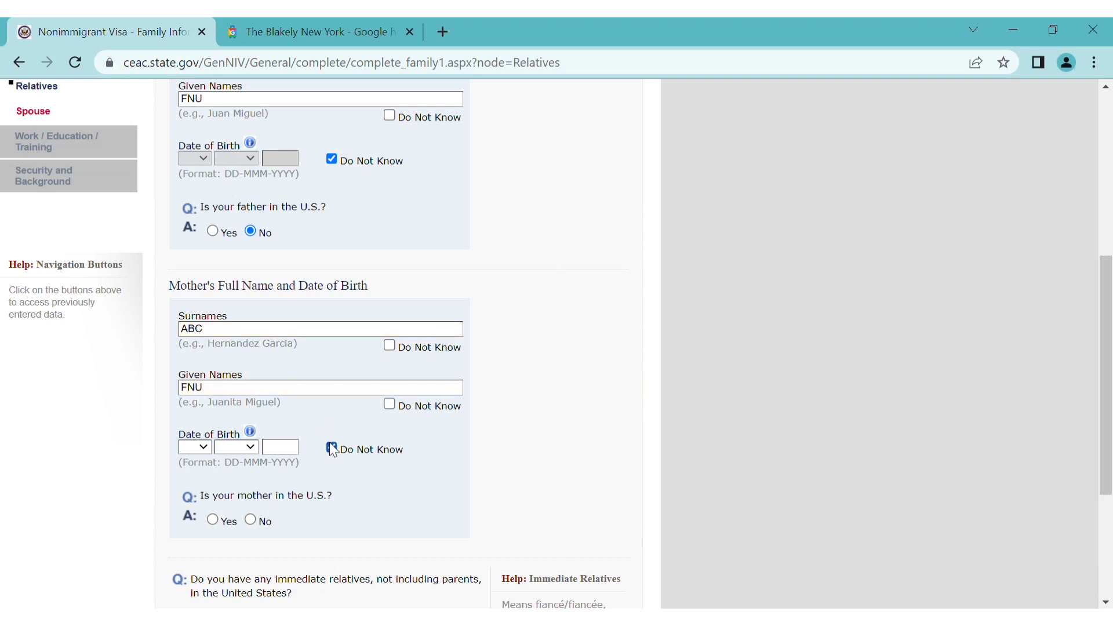
scroll(359, 522, down, 4)
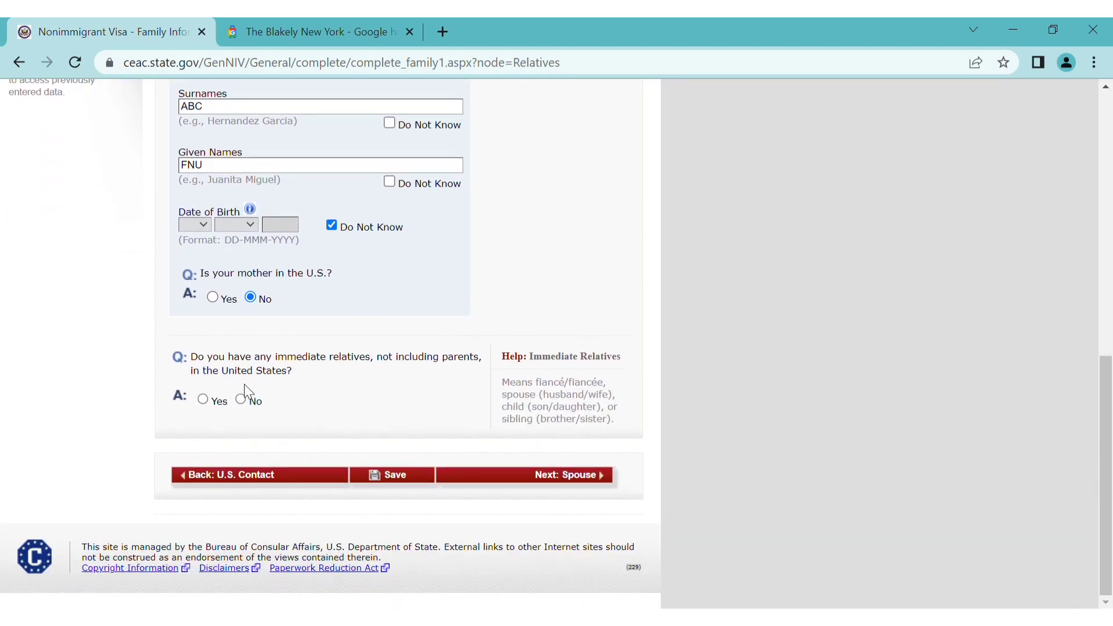
Answer No to immediate and other relatives in the U.S. and proceed to Spouse
click(240, 401)
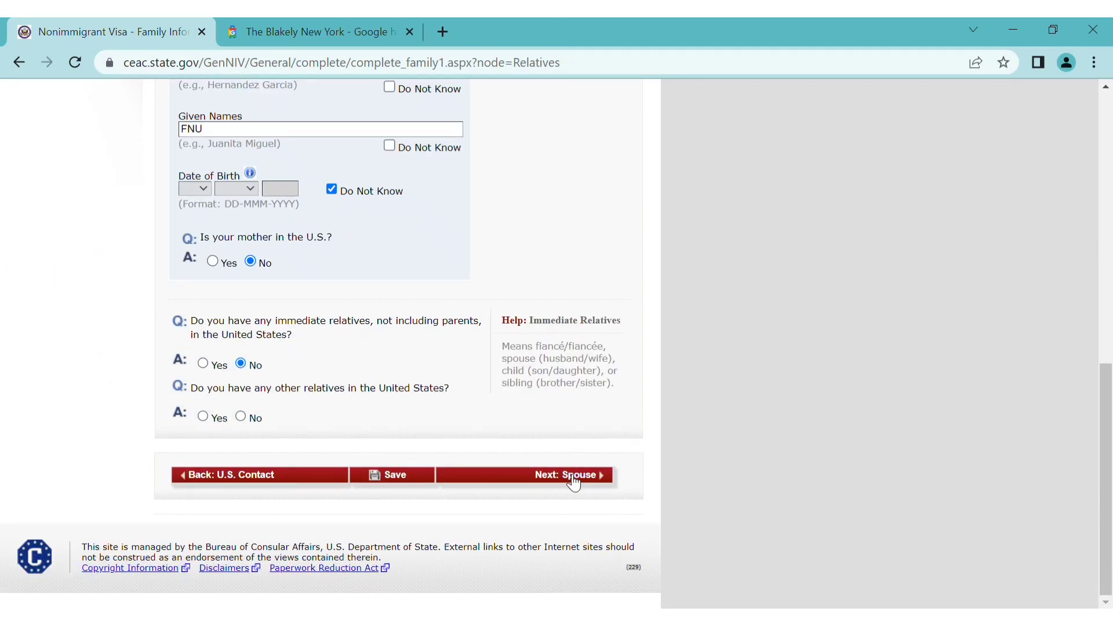
click(574, 482)
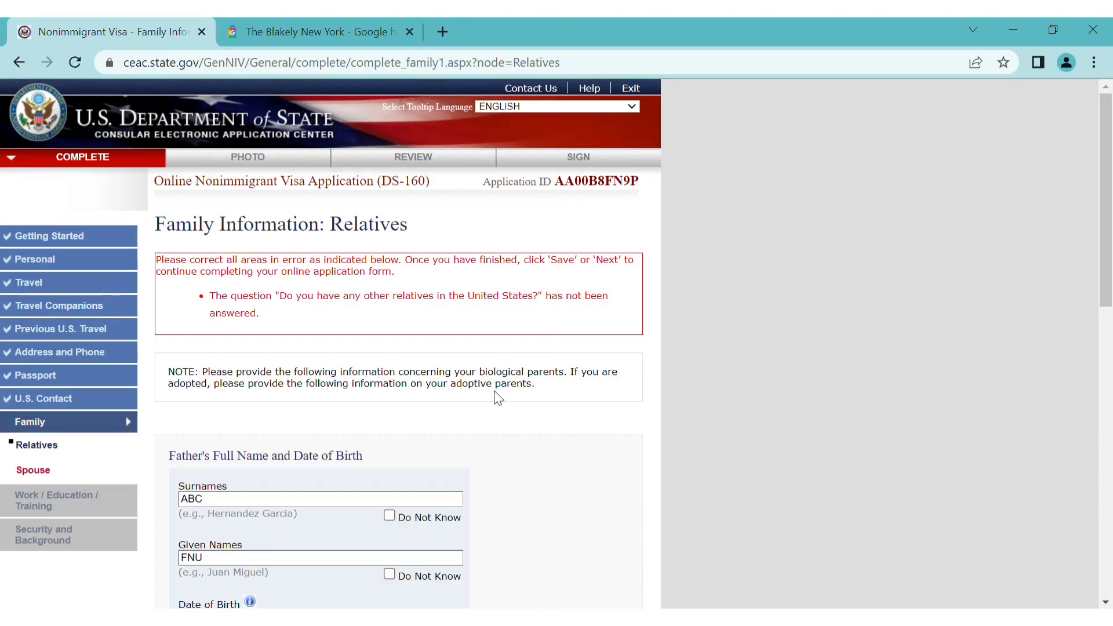
scroll(498, 399, down, 1)
scroll(497, 399, down, 6)
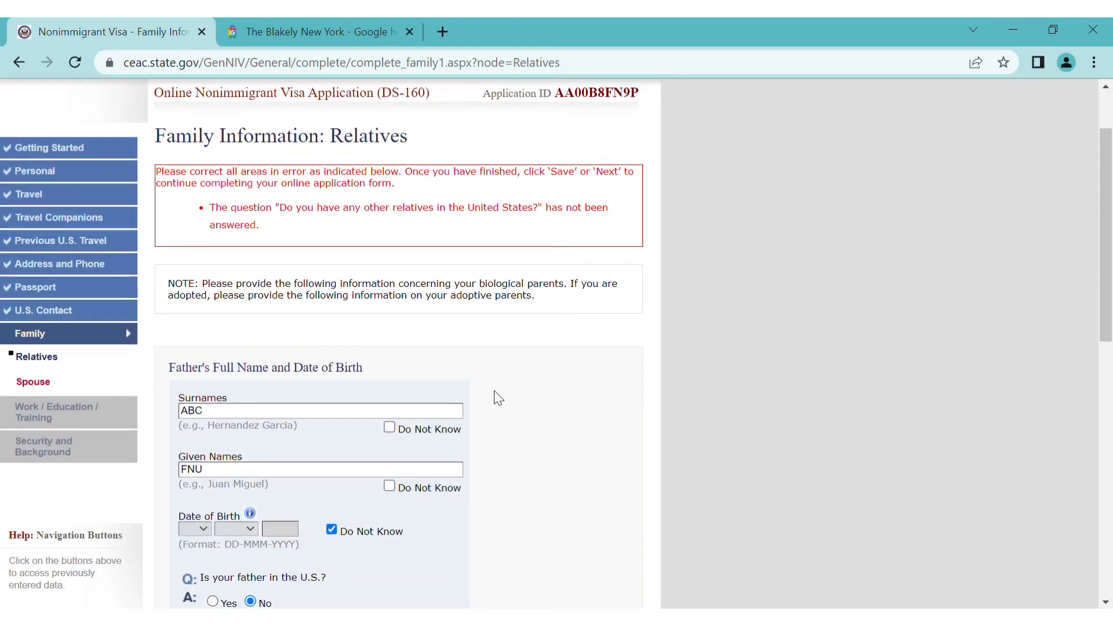
scroll(497, 398, down, 5)
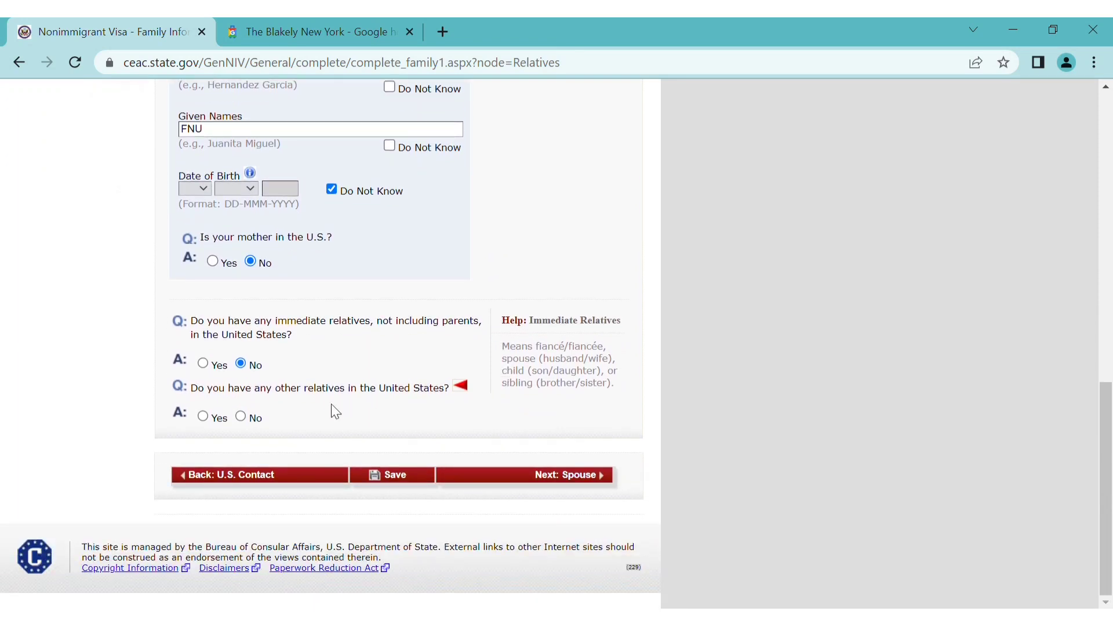
click(241, 416)
scroll(497, 464, up, 3)
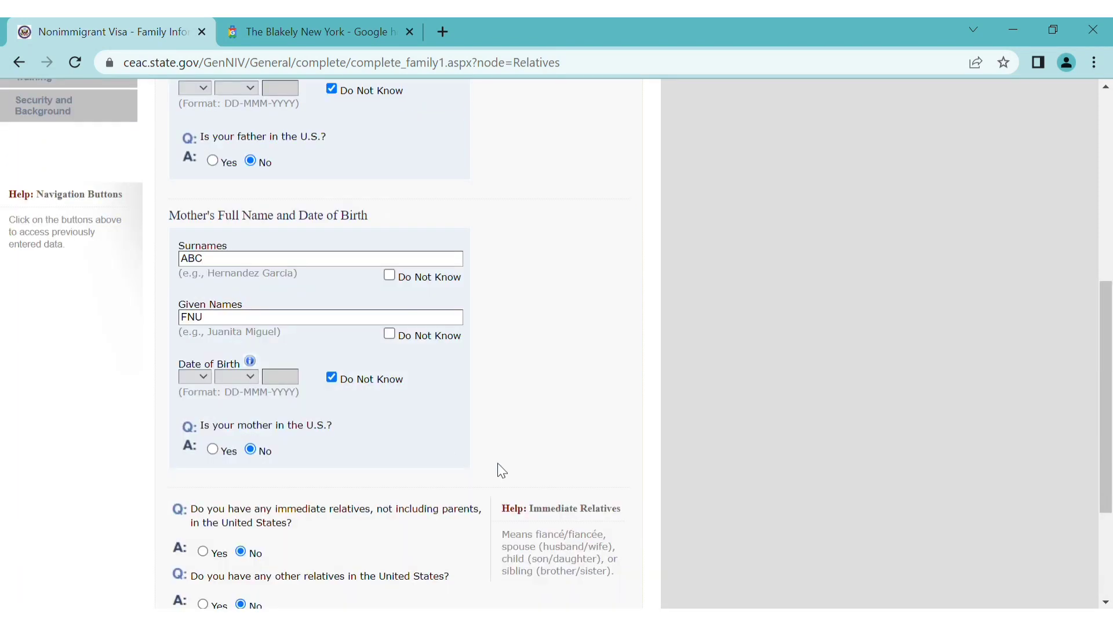
scroll(498, 405, down, 3)
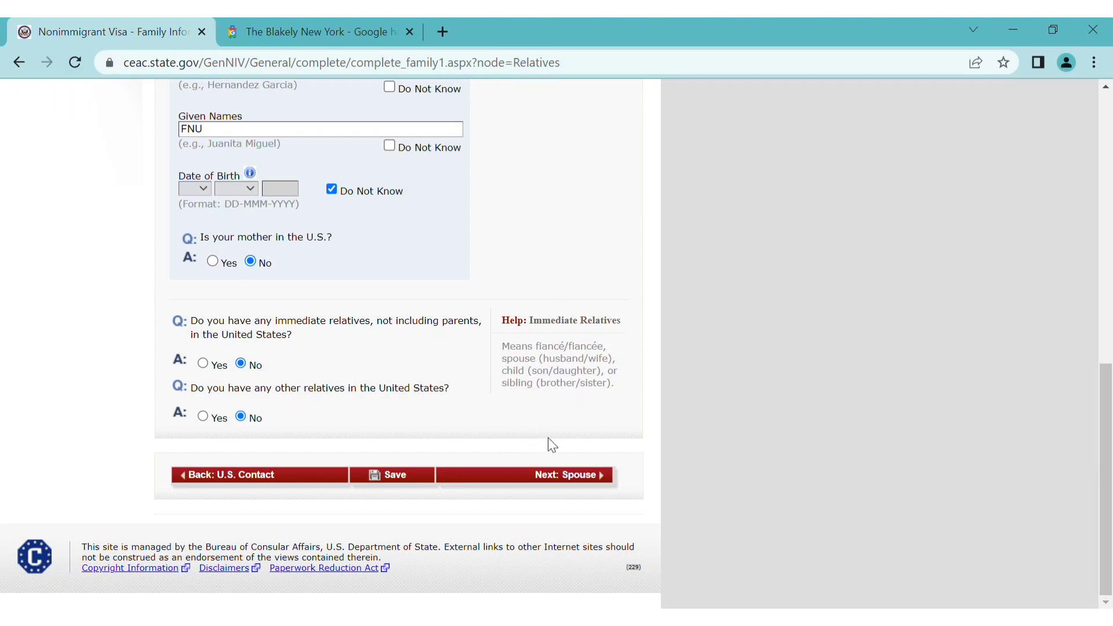
click(603, 480)
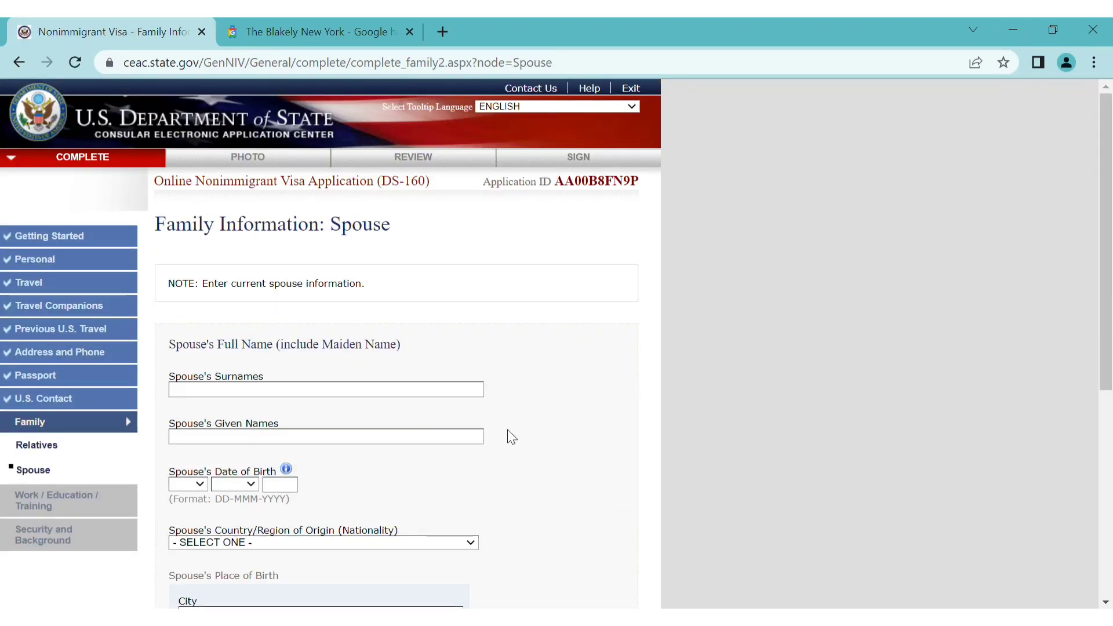
scroll(508, 437, down, 2)
click(340, 299)
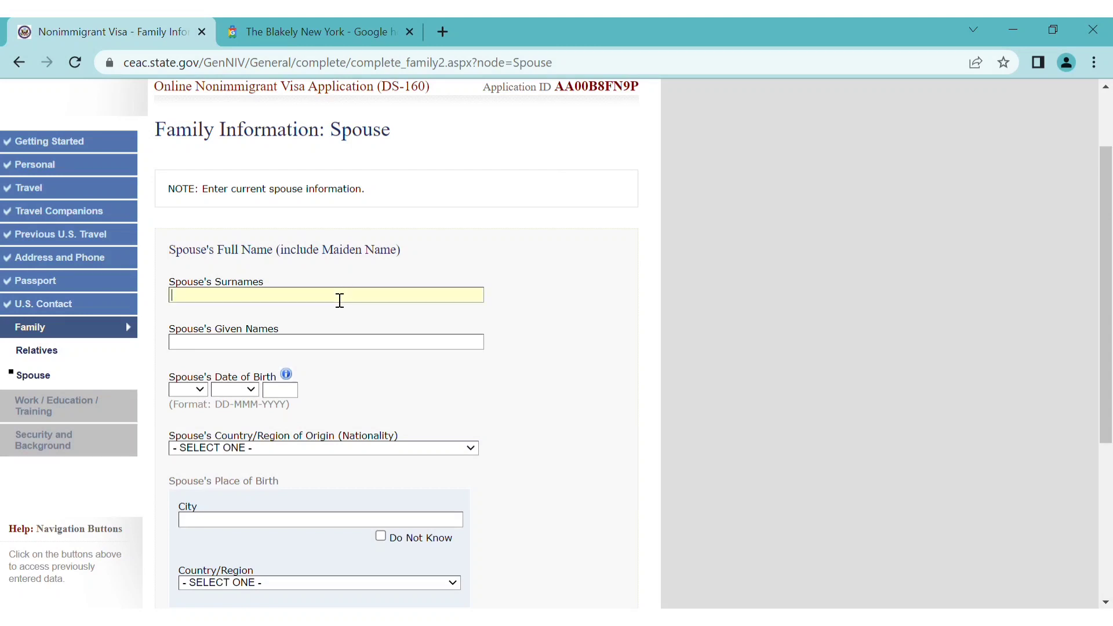
text(ABC)
click(327, 349)
text(FNU)
text(05)
text(may)
text(1995)
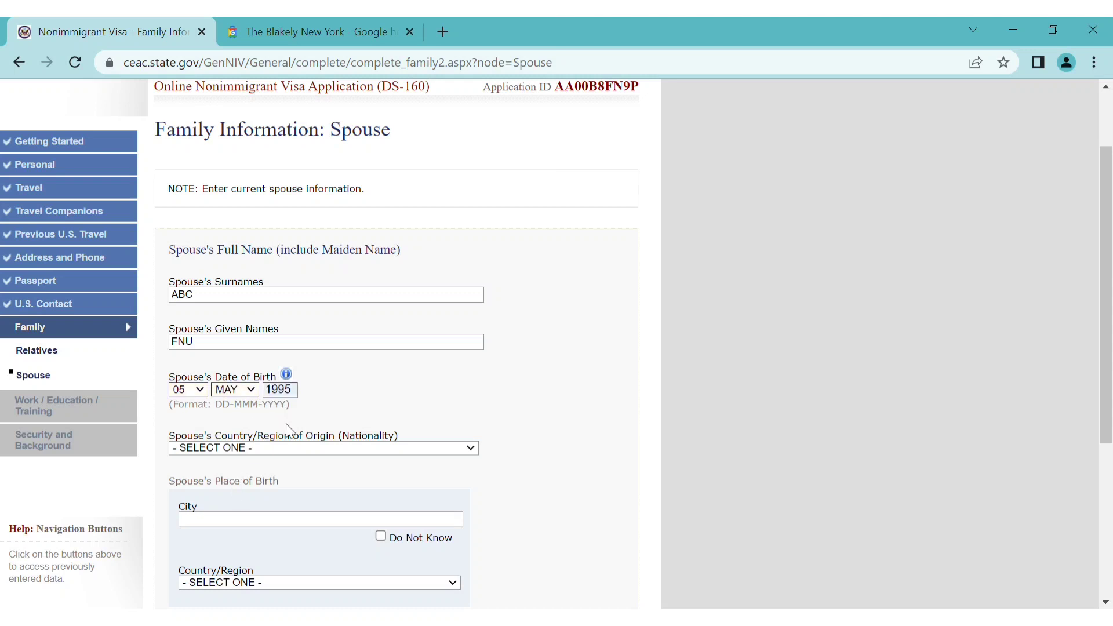
scroll(356, 411, down, 1)
scroll(361, 412, down, 1)
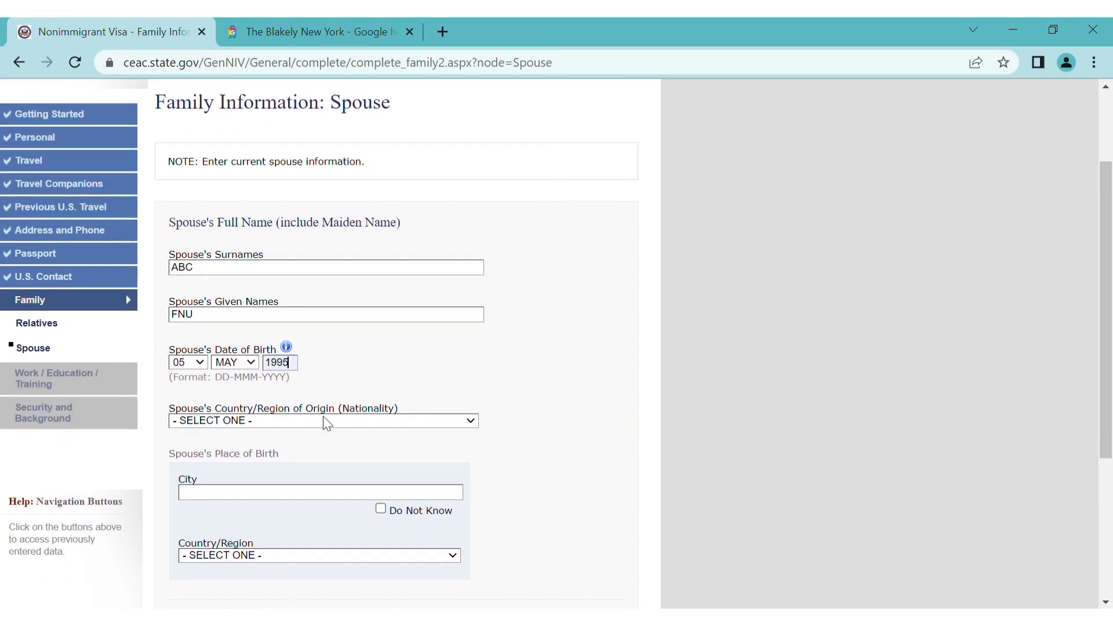
text(india)
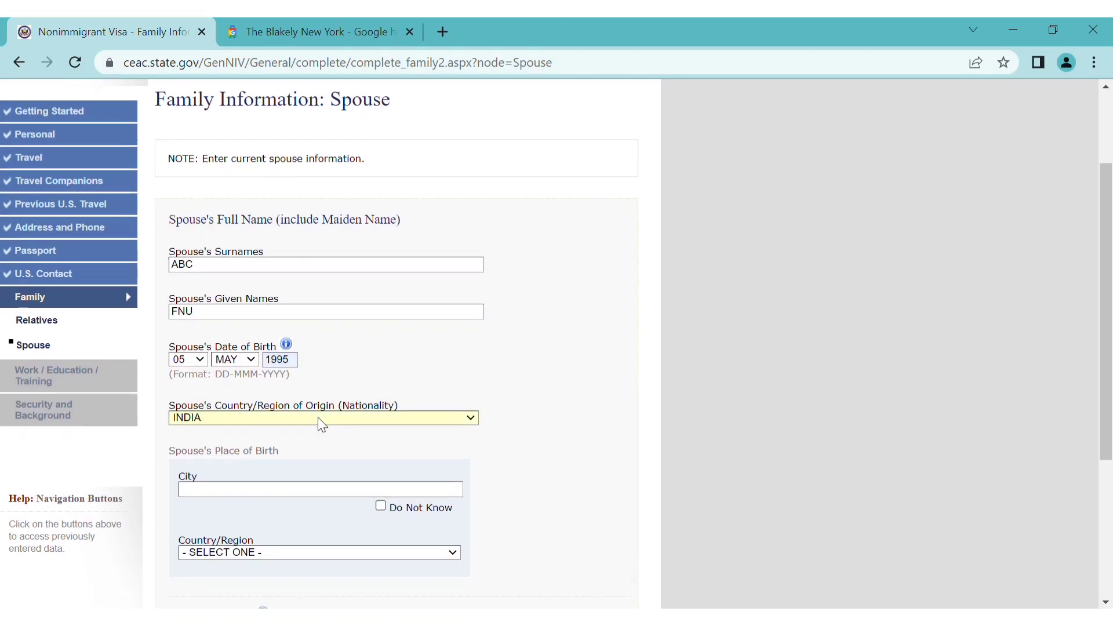
Mark the spouse's birth city unknown, birth country INDIA, address Same as Home, and continue
scroll(322, 426, down, 3)
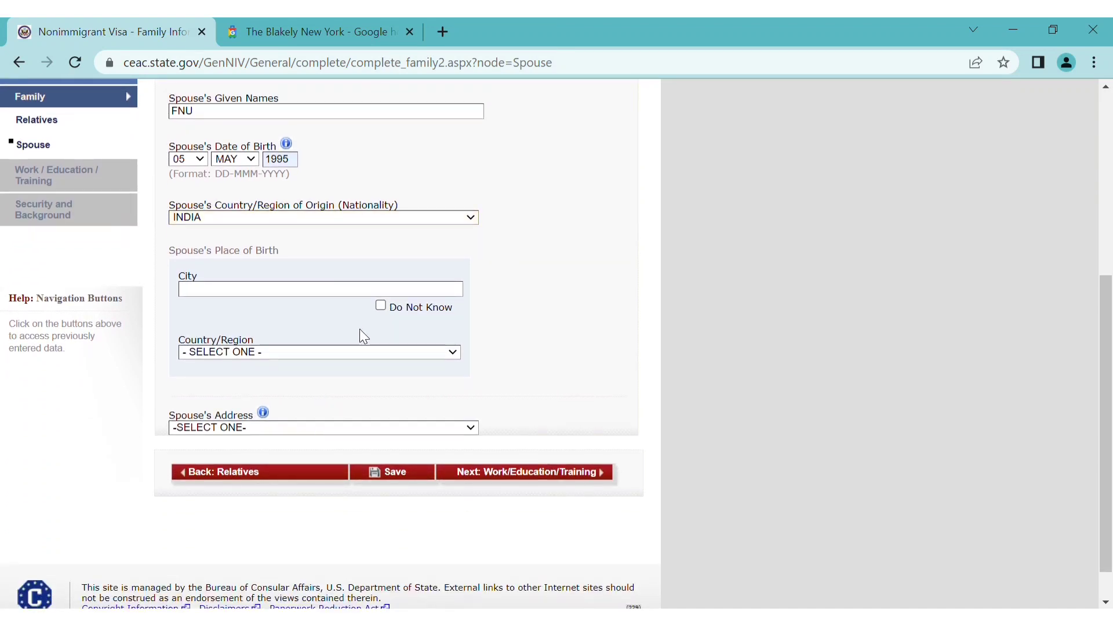
click(380, 305)
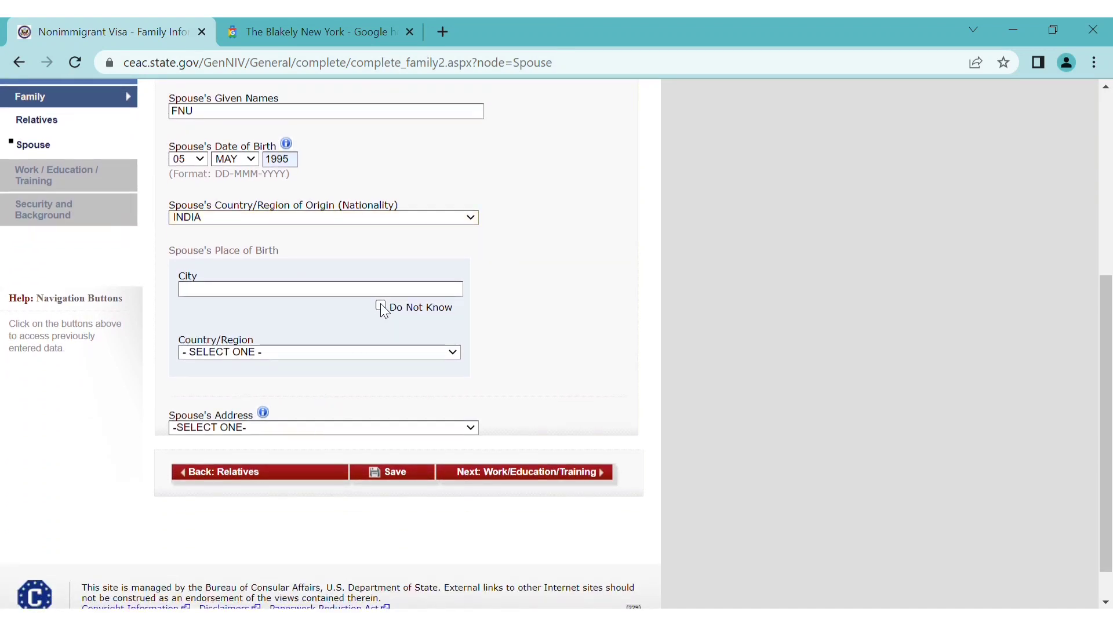
click(358, 352)
text(in)
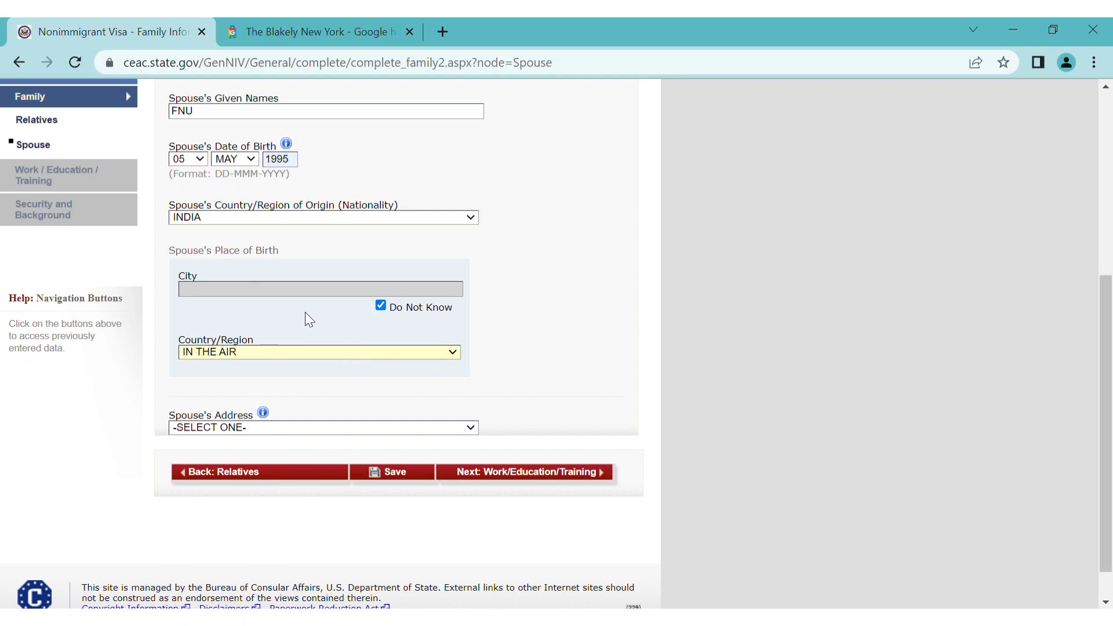
text(icind)
scroll(368, 398, down, 1)
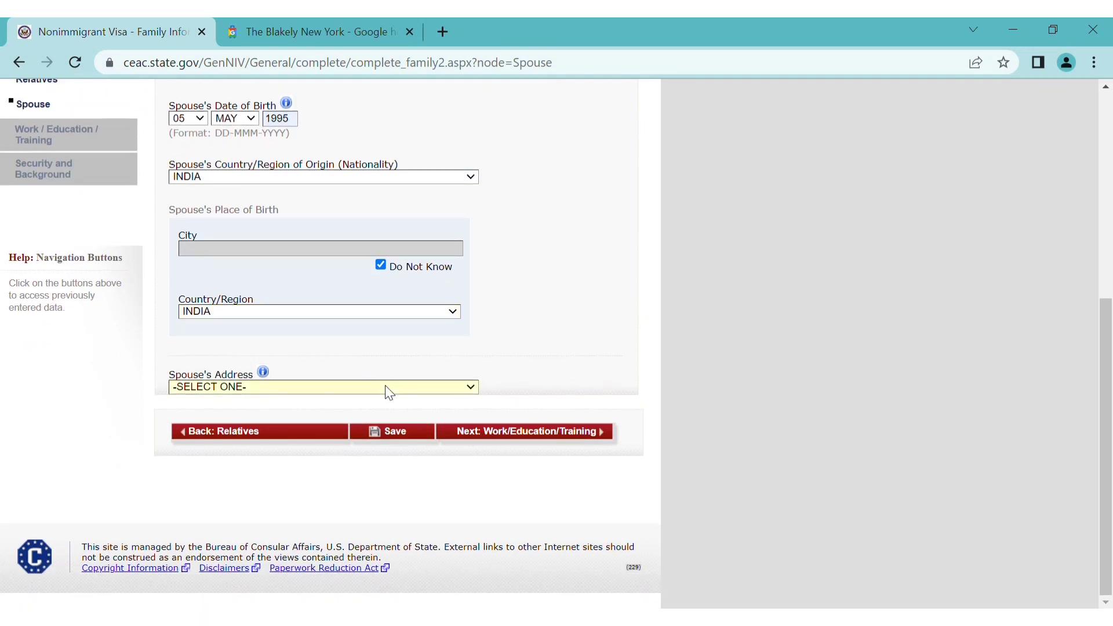
key(s)
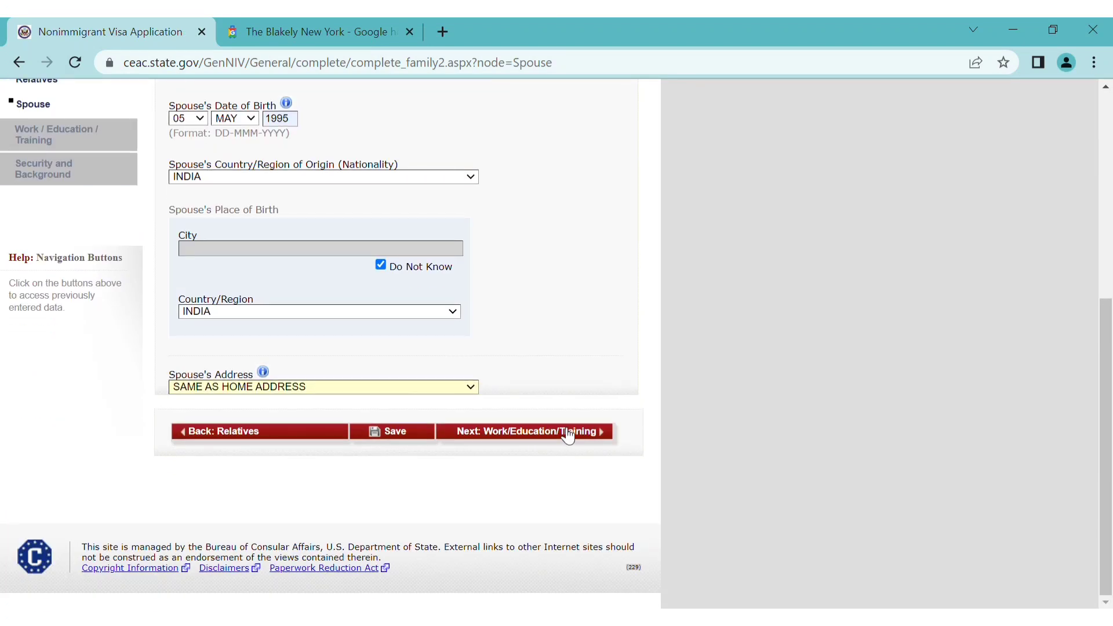
click(568, 436)
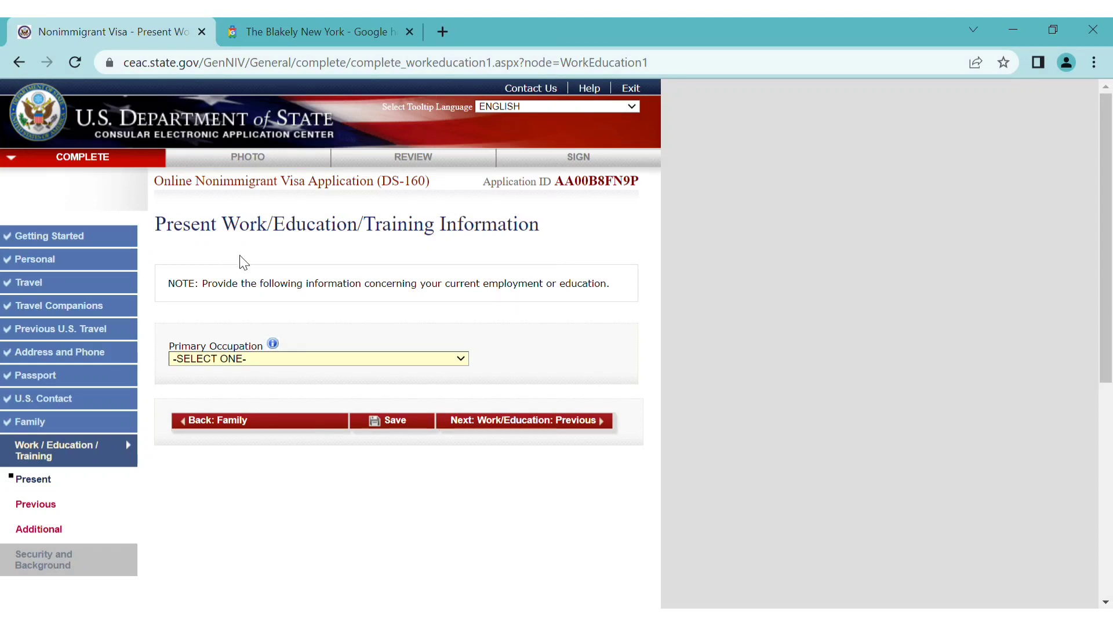
Set Primary Occupation to NOT EMPLOYED, after briefly switching to EDUCATION
click(236, 300)
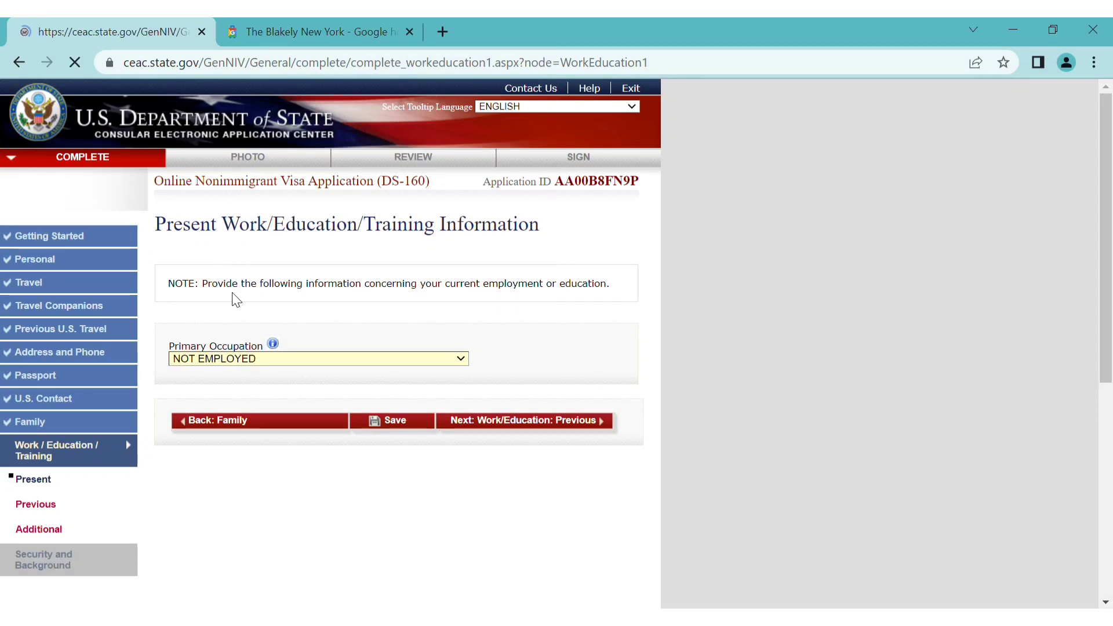
scroll(424, 446, down, 3)
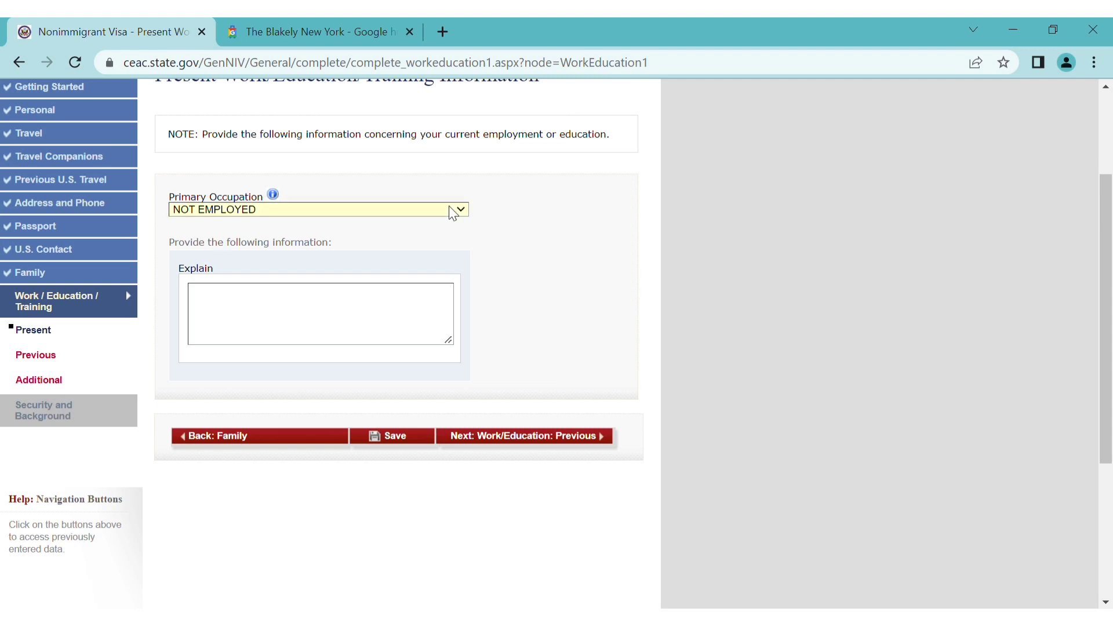
click(242, 315)
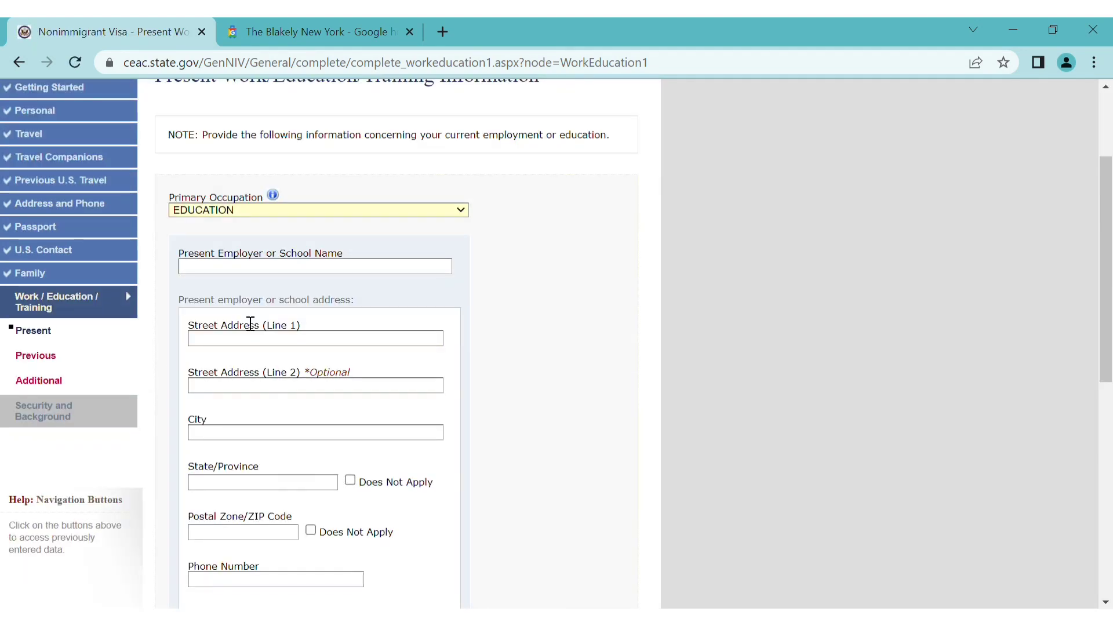
scroll(308, 462, down, 5)
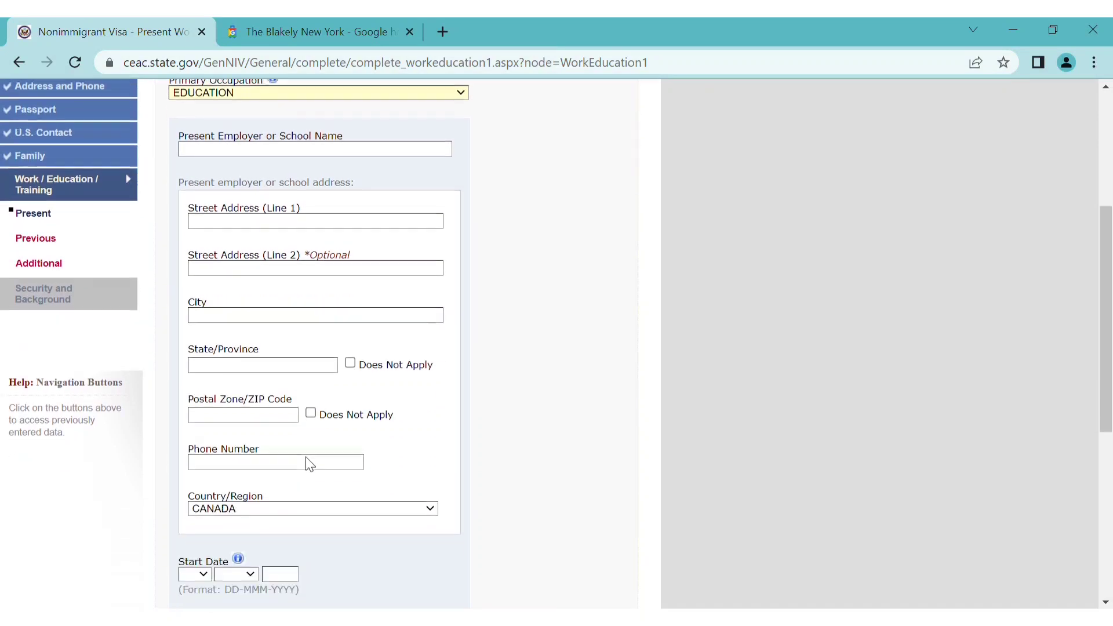
scroll(306, 457, up, 3)
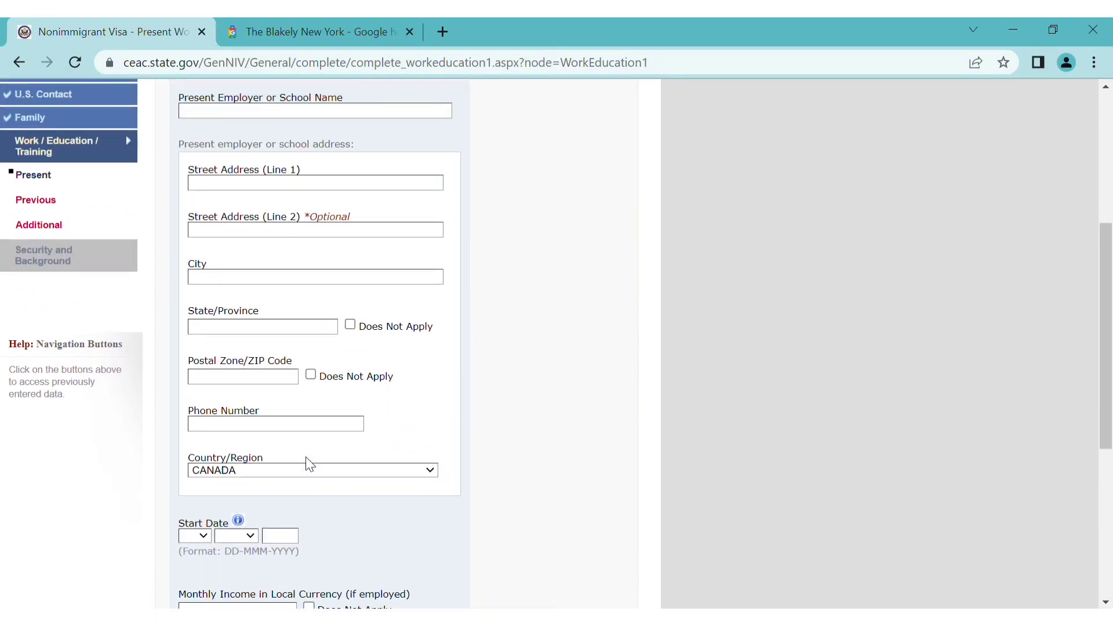
scroll(306, 460, down, 5)
scroll(355, 323, up, 5)
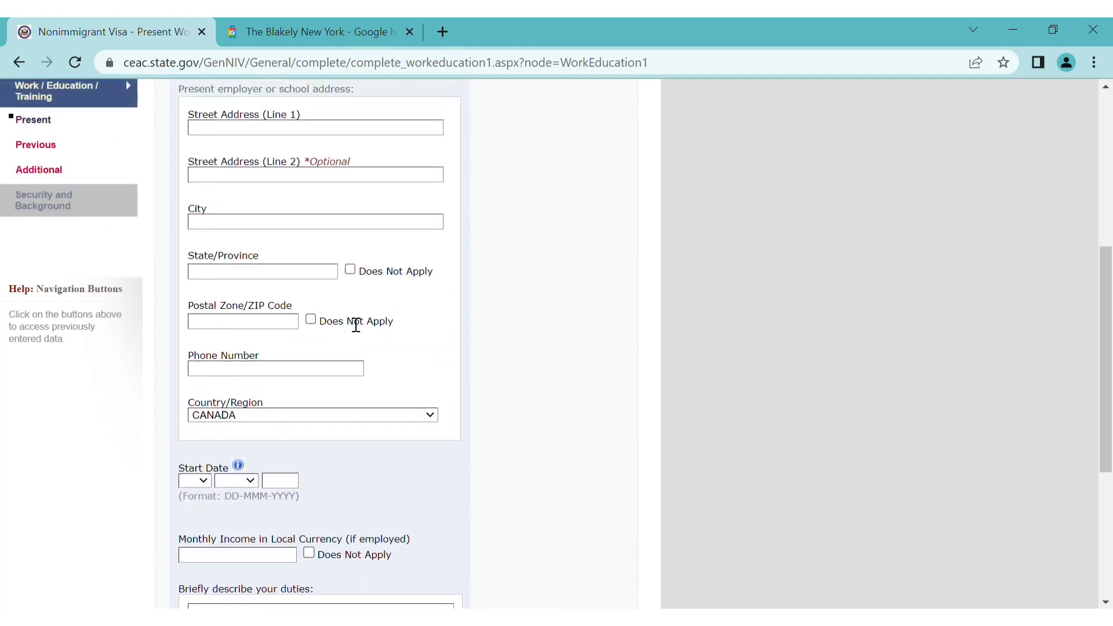
scroll(319, 250, up, 5)
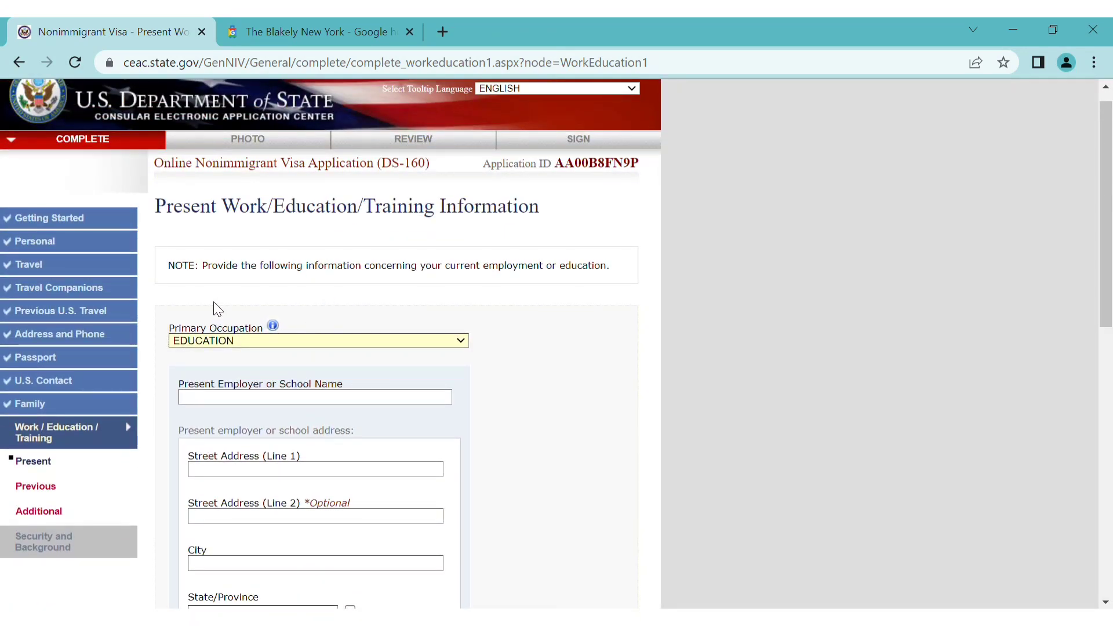
click(214, 269)
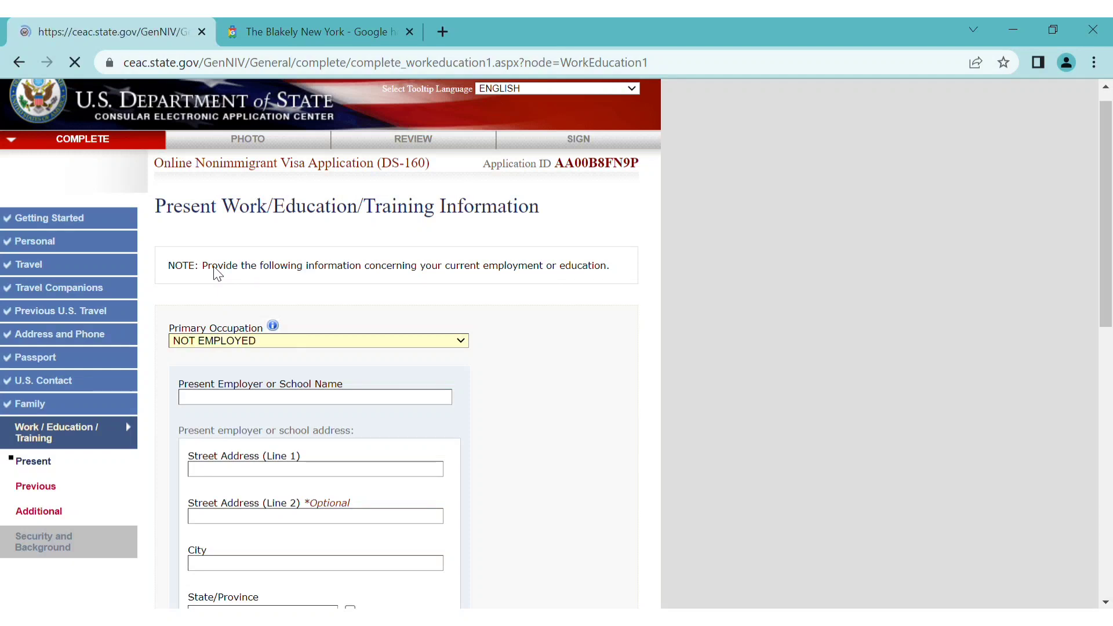
scroll(427, 448, down, 5)
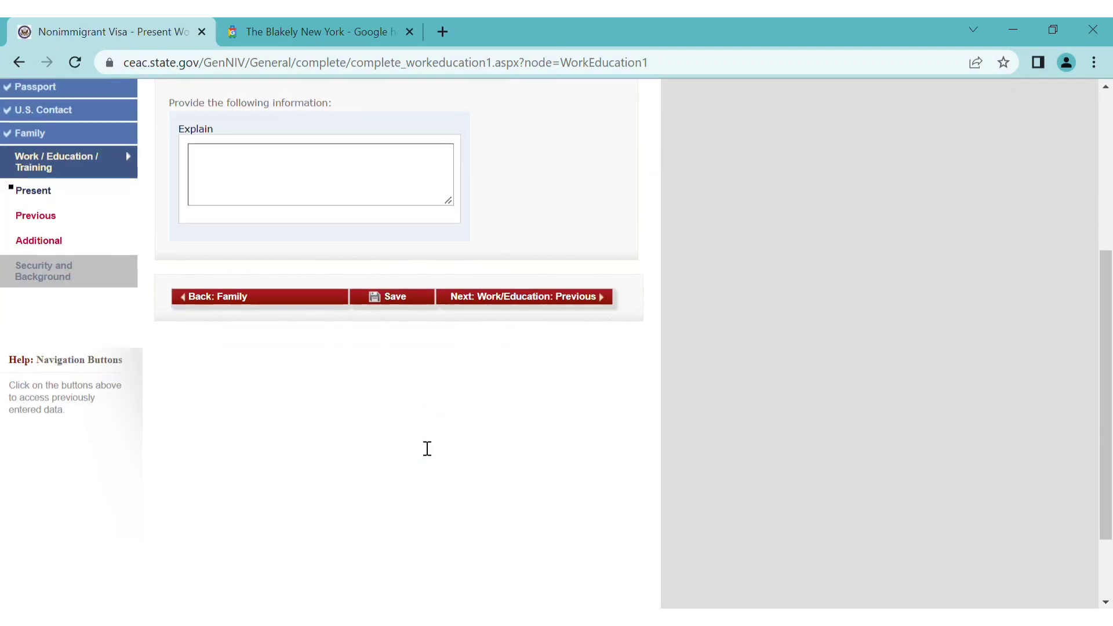
Fill the required Explain box with 'NOT EMPLYED' and move on to Previous Work/Education
click(557, 298)
scroll(475, 418, down, 1)
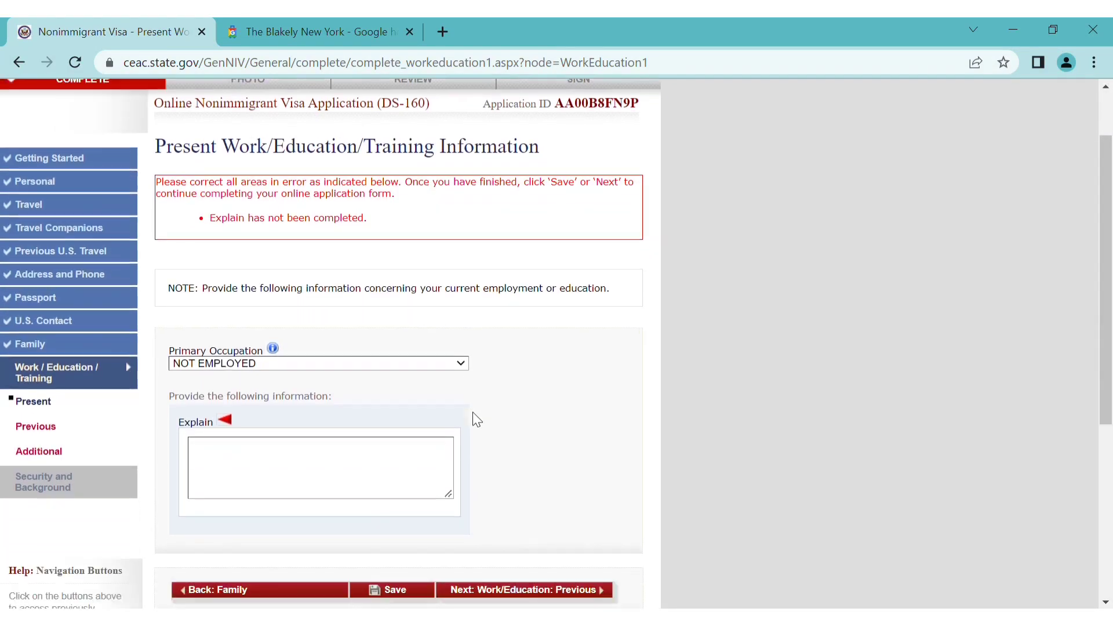
scroll(474, 419, down, 2)
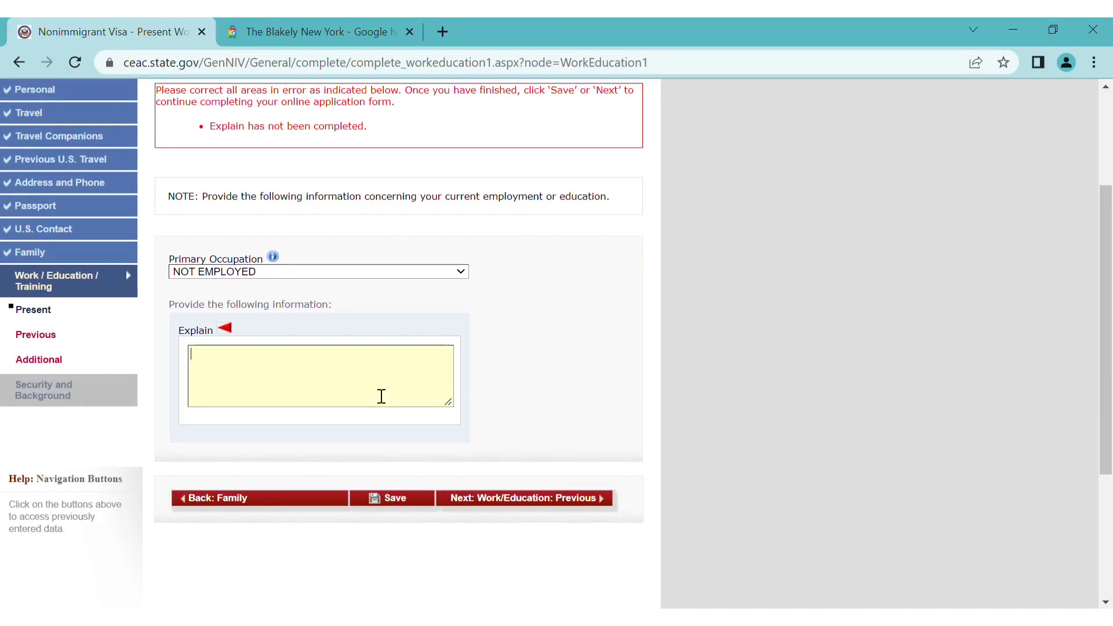
click(381, 396)
text(NOT EMPL)
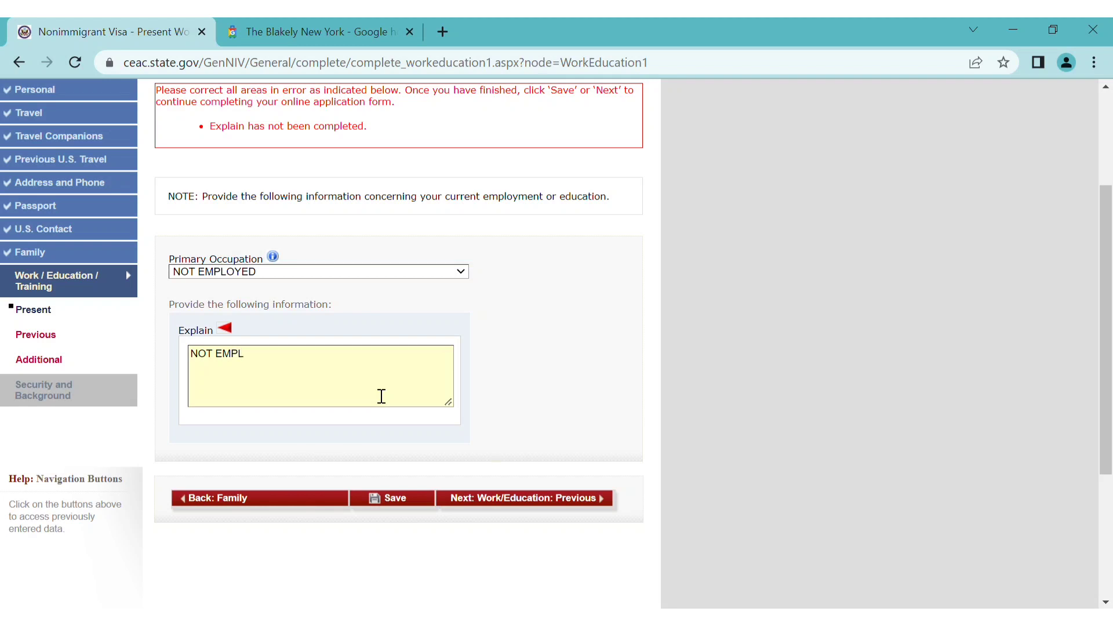
text(YED)
click(507, 498)
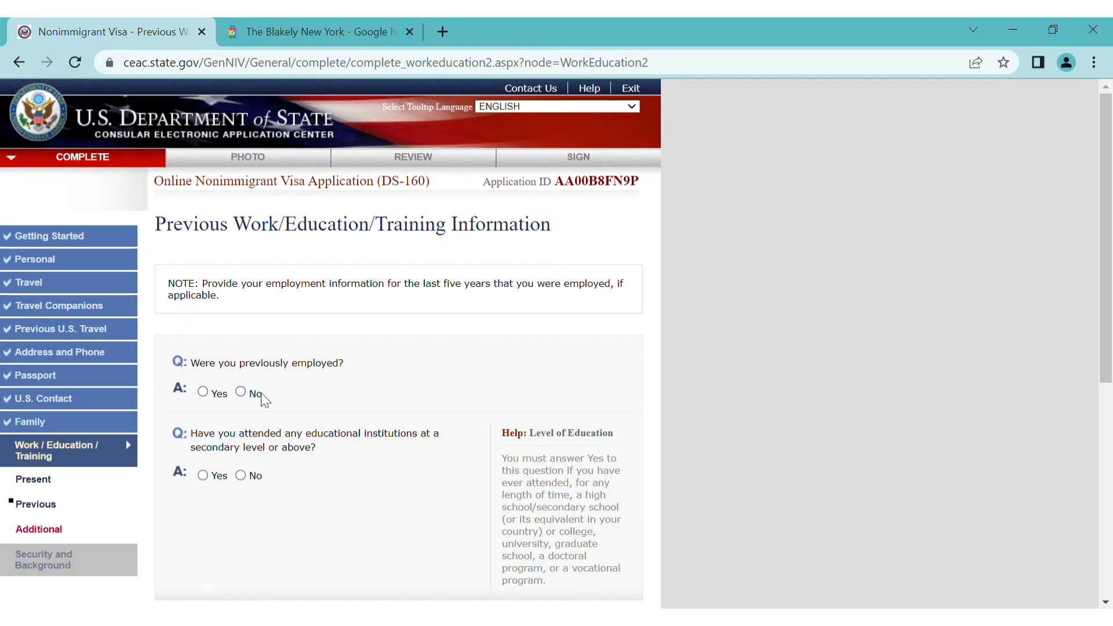
Answer No to previous employment and Yes to education, naming the institution ABC COLLEGE
click(241, 393)
click(203, 476)
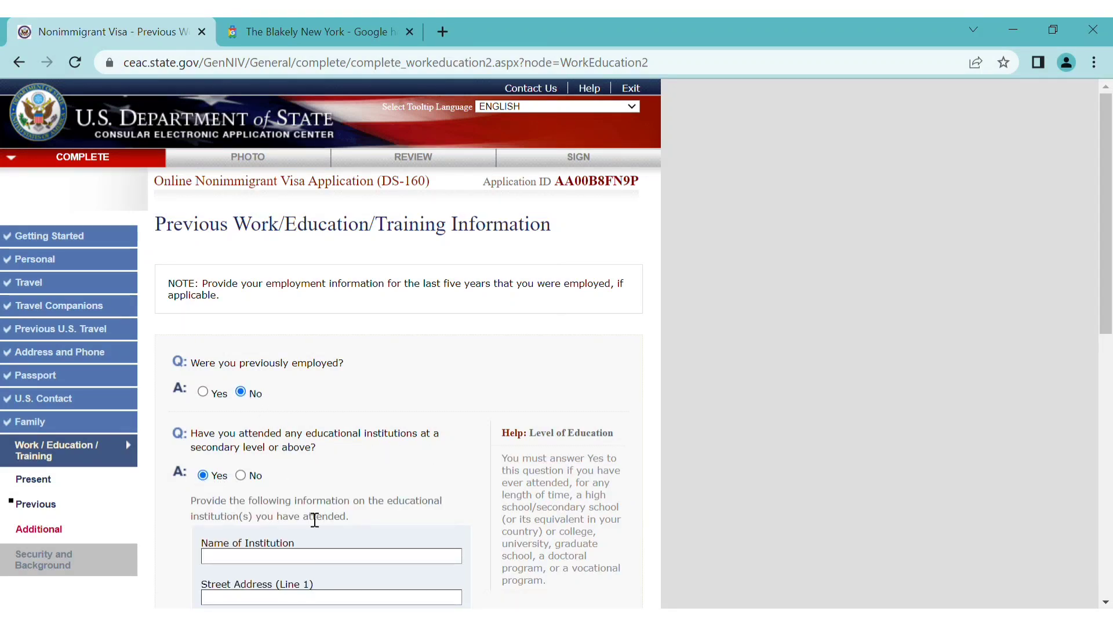
scroll(310, 514, down, 2)
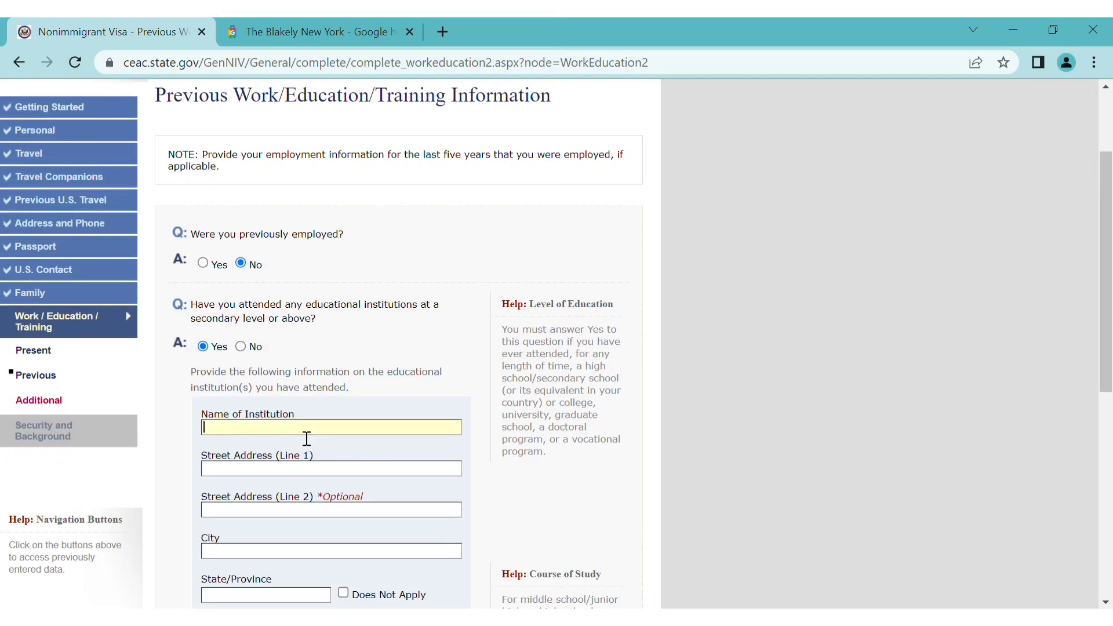
text(ABC COLLEGE)
scroll(316, 484, down, 1)
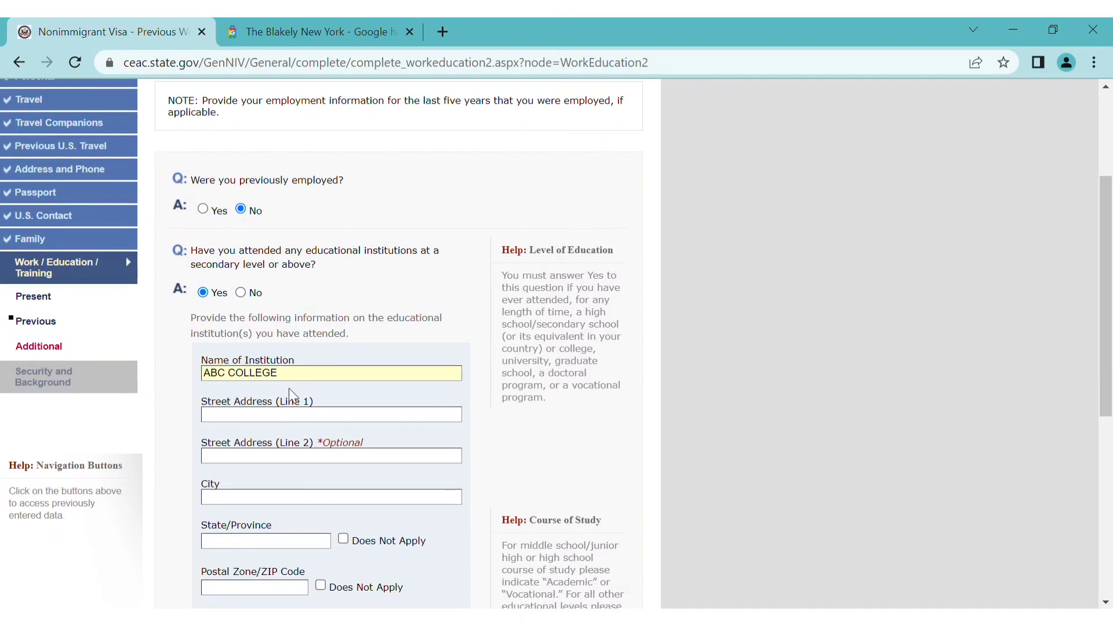
Enter the college address 123 STREET, TORONTO, marking state/province and postal code as Does Not Apply
click(299, 423)
text(123 )
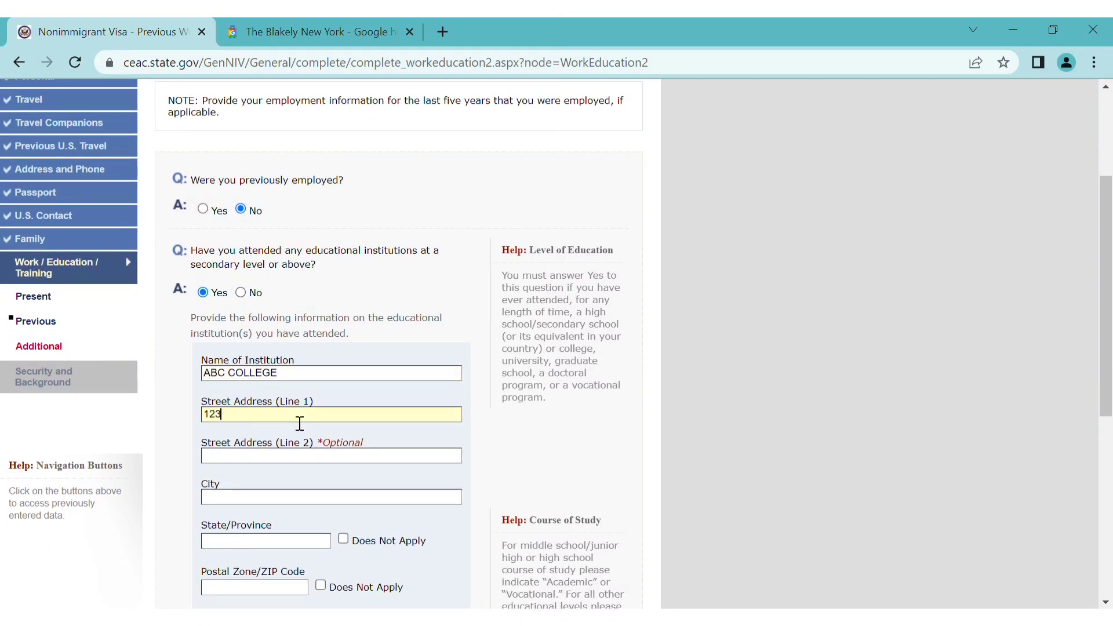
text(STREET)
click(303, 498)
text(TORONTO)
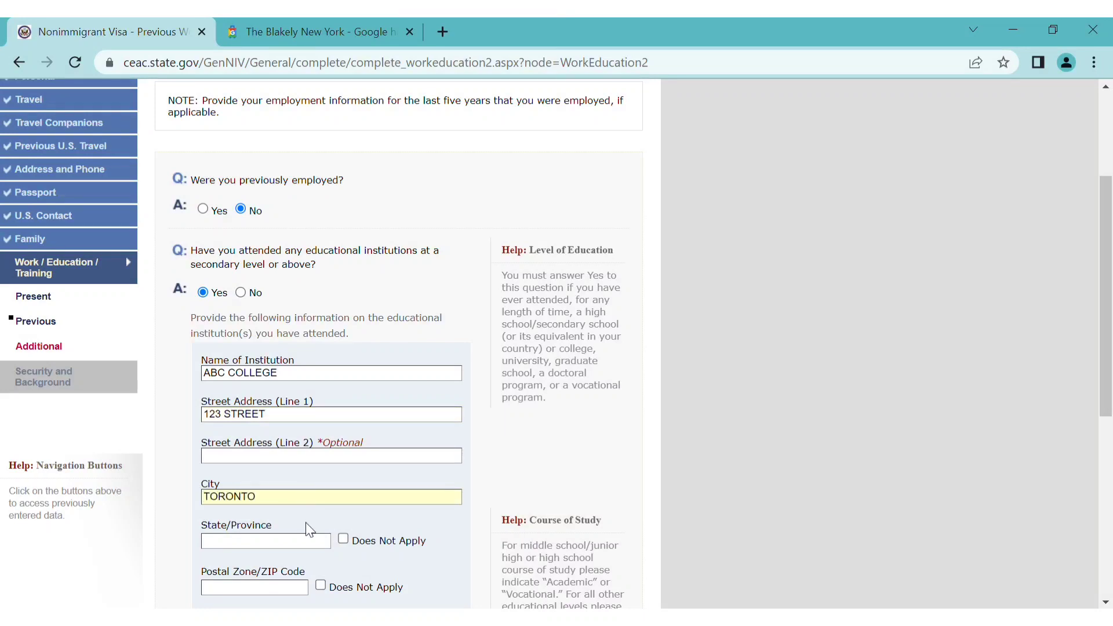
click(343, 539)
scroll(343, 538, down, 2)
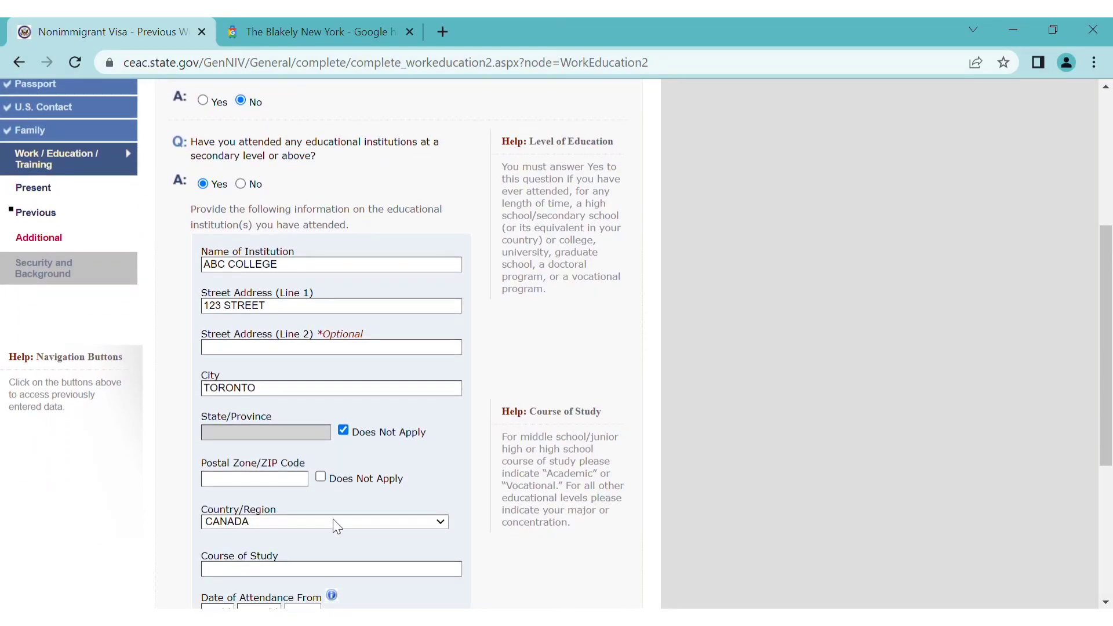
click(320, 477)
scroll(357, 500, down, 2)
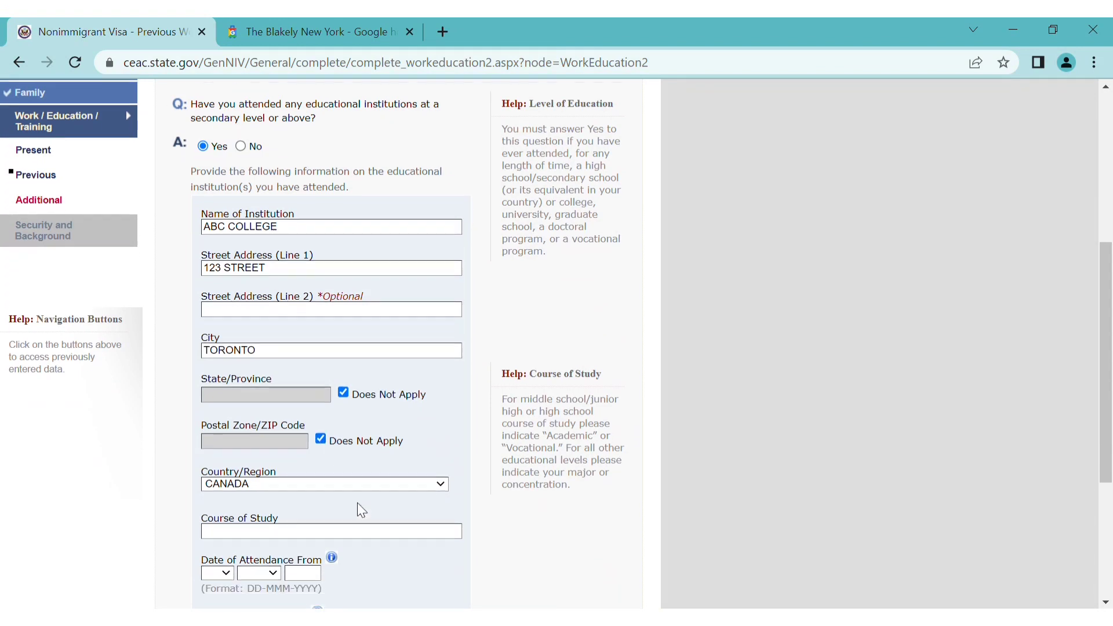
Enter course MANAGEMENT, attended 10 SEP 2019 to 10 AUG 2021, and save the page
text(M)
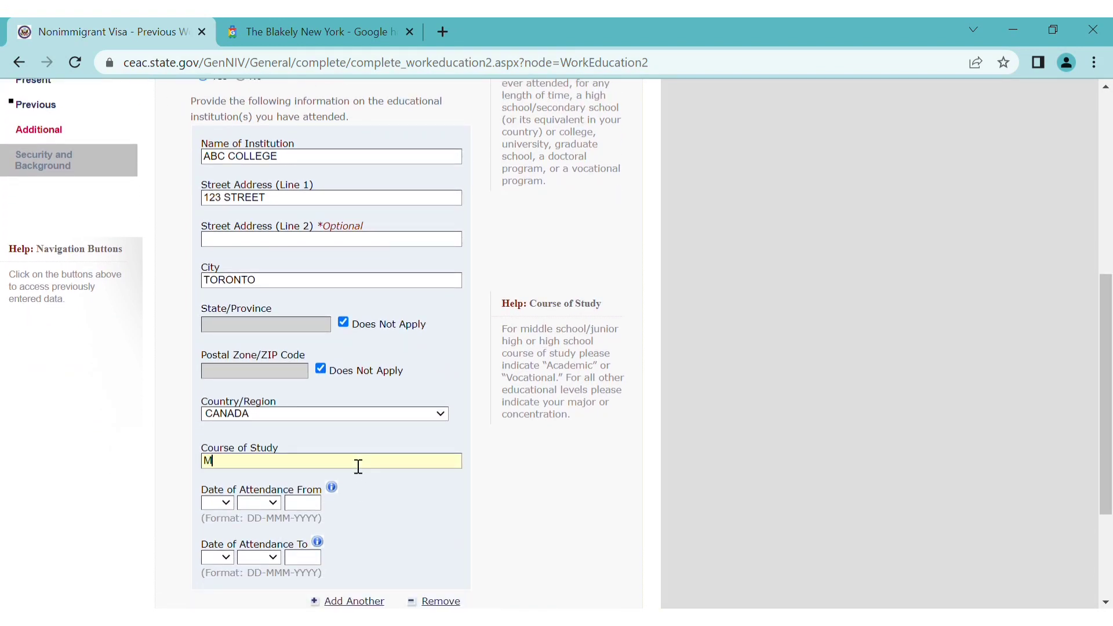
text(ANAGEMENT)
scroll(368, 513, down, 1)
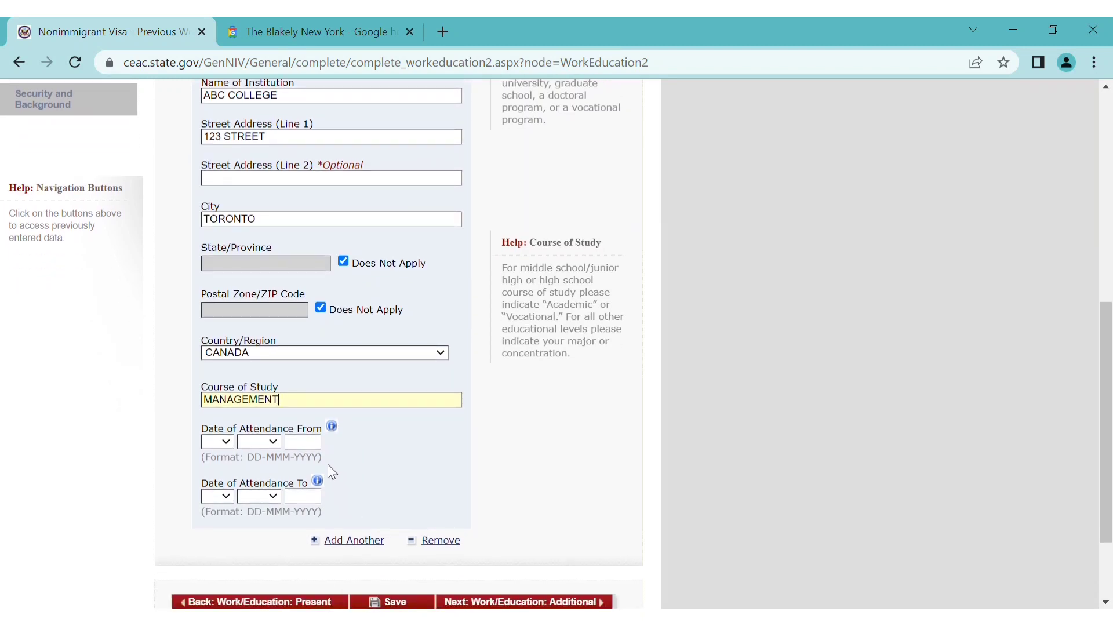
key(Tab)
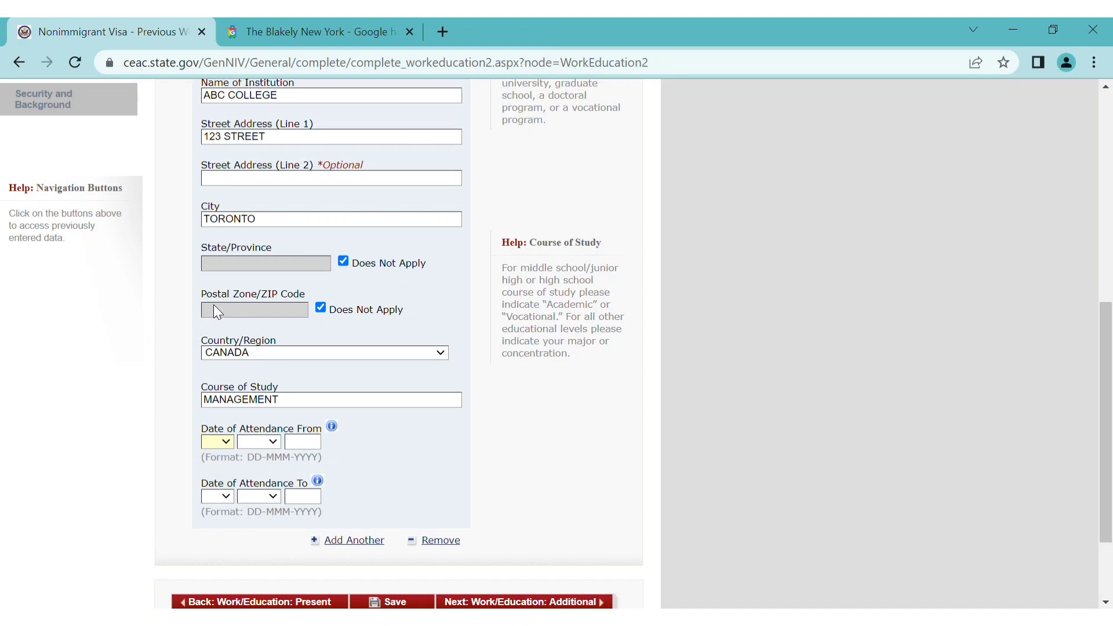
text(10)
text(sep)
text(2019)
key(Tab)
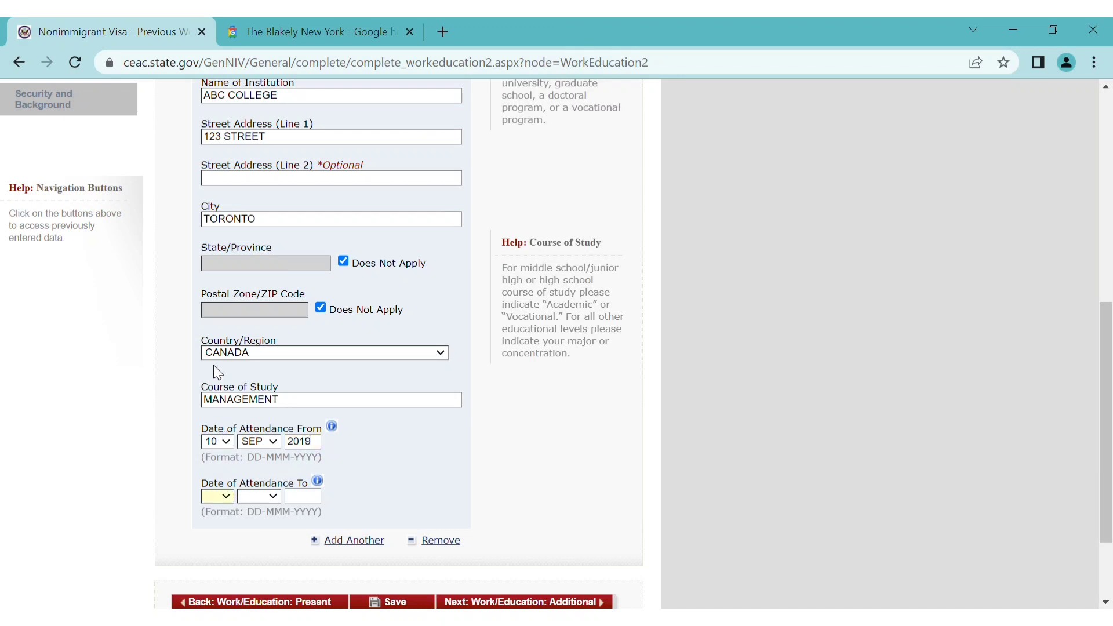
text(10)
key(Tab)
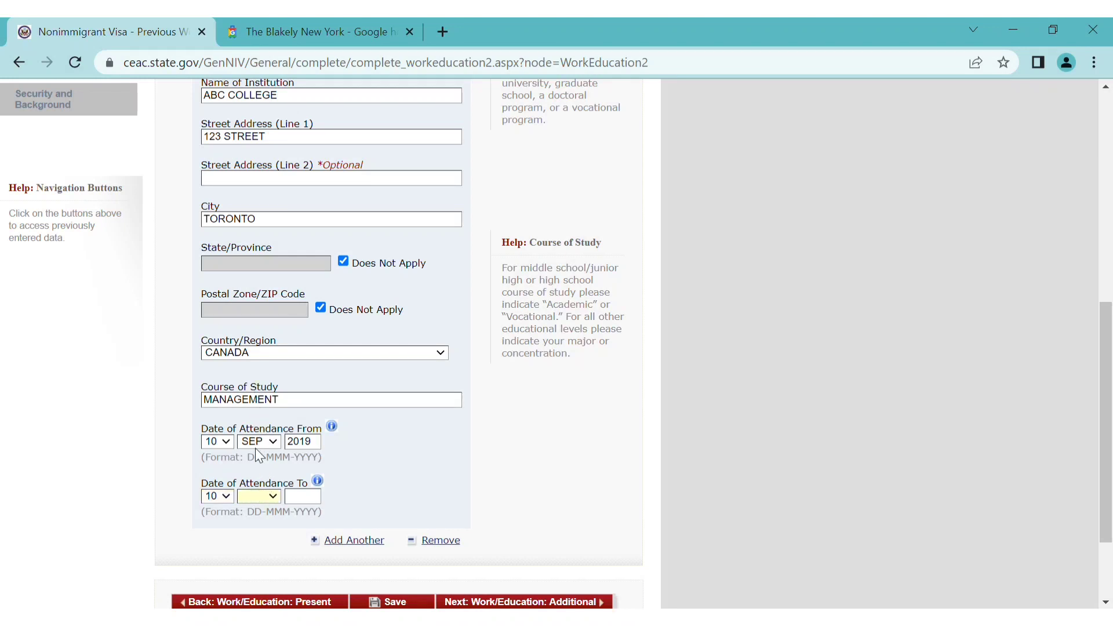
text(aug)
click(317, 502)
text(2021)
scroll(419, 492, down, 2)
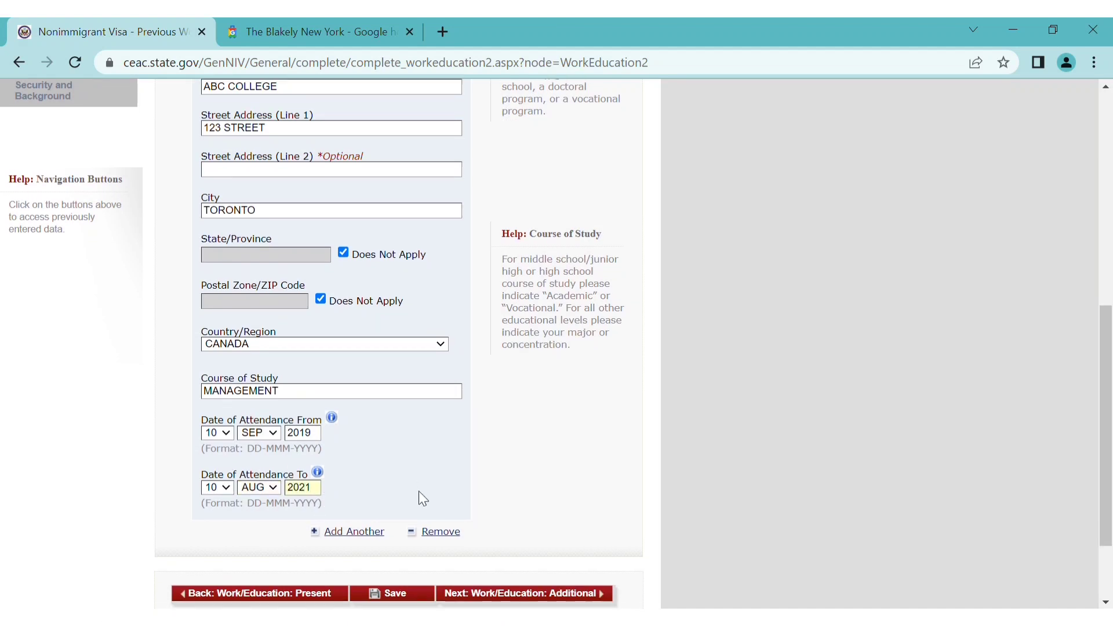
click(482, 486)
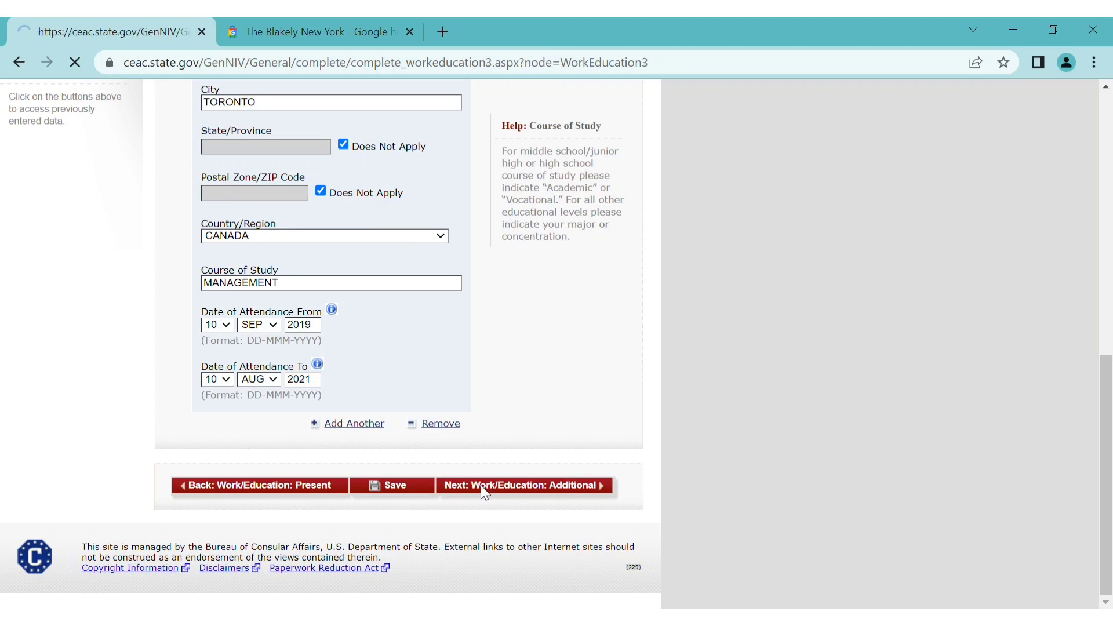
List ENGLISH and PUNJABI as the spoken languages
scroll(482, 437, down, 1)
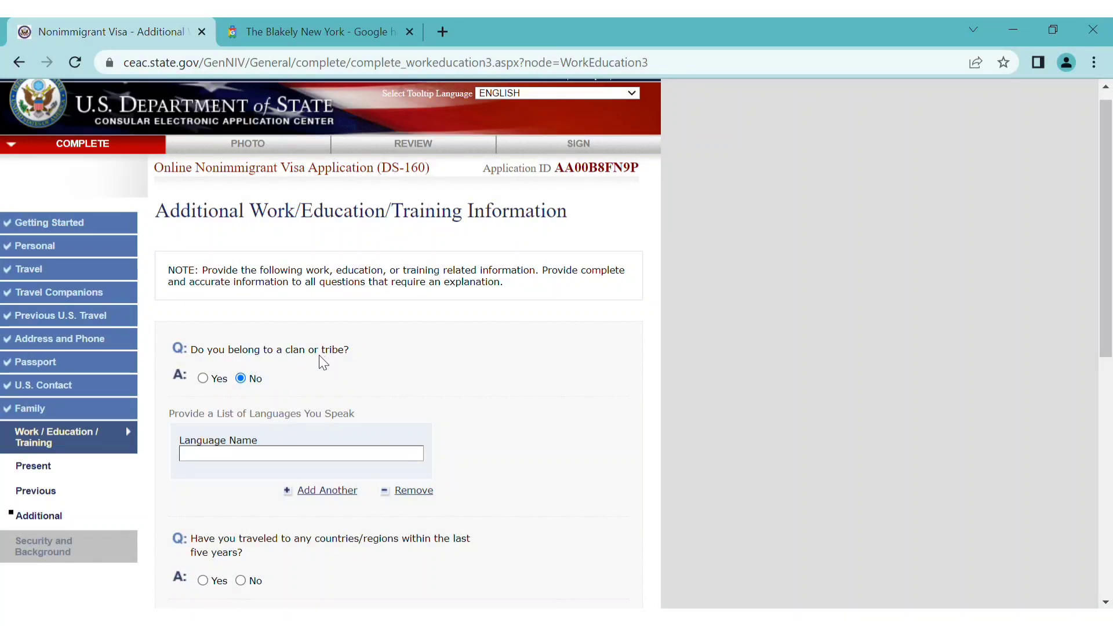
scroll(353, 367, down, 2)
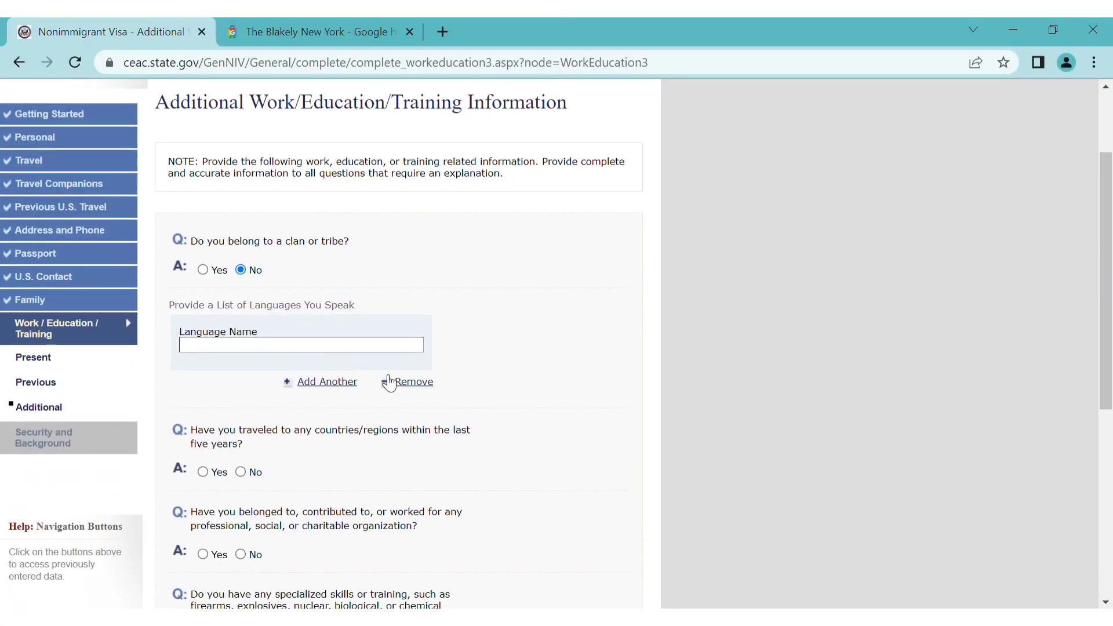
click(269, 348)
text(ENGLISH)
click(343, 383)
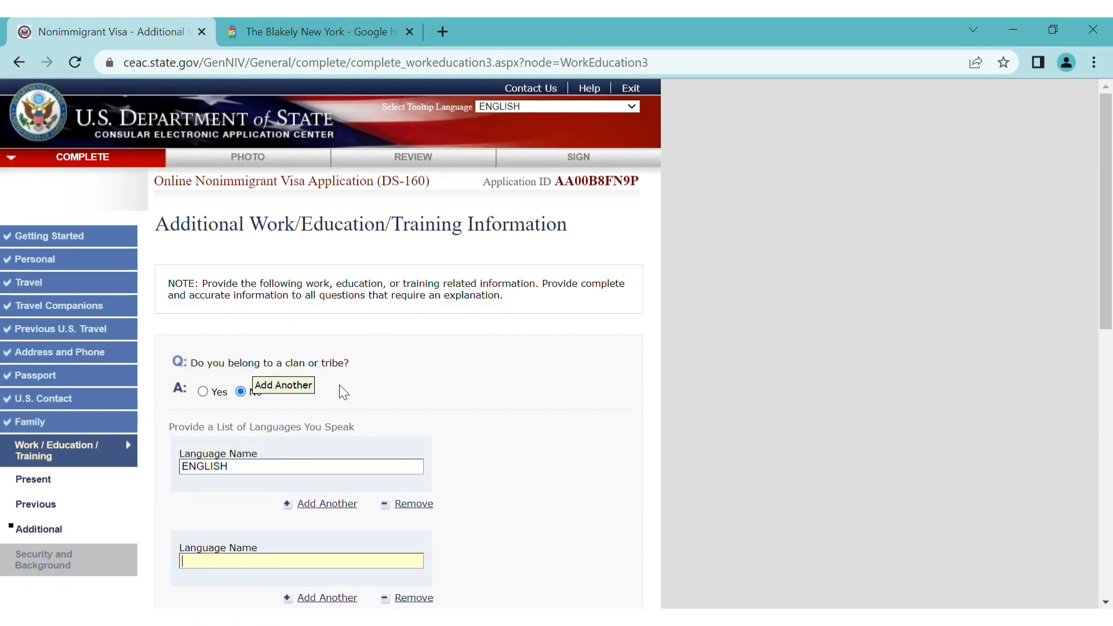
scroll(317, 443, down, 1)
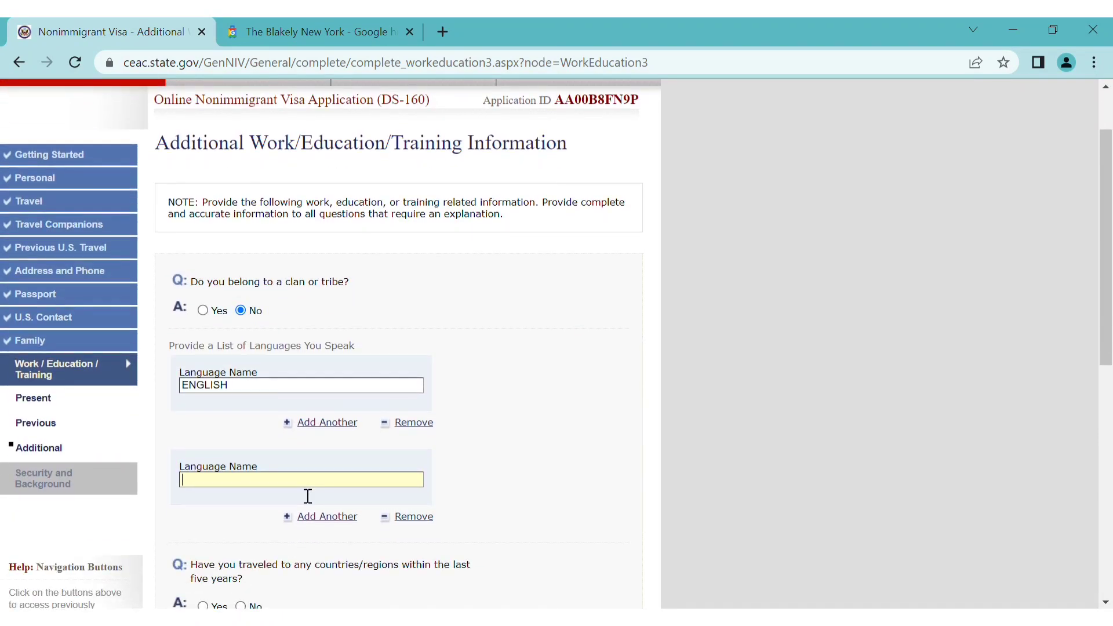
text(PUNJABI)
Answer No to the travel, organization membership and military service questions
scroll(349, 471, down, 2)
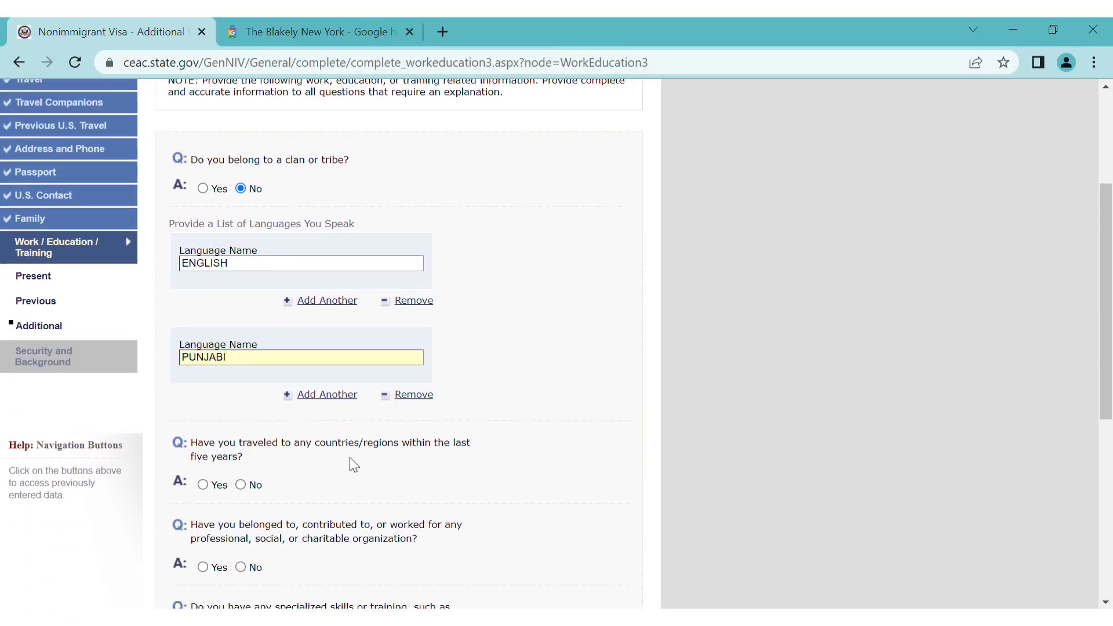
click(240, 485)
scroll(360, 505, down, 5)
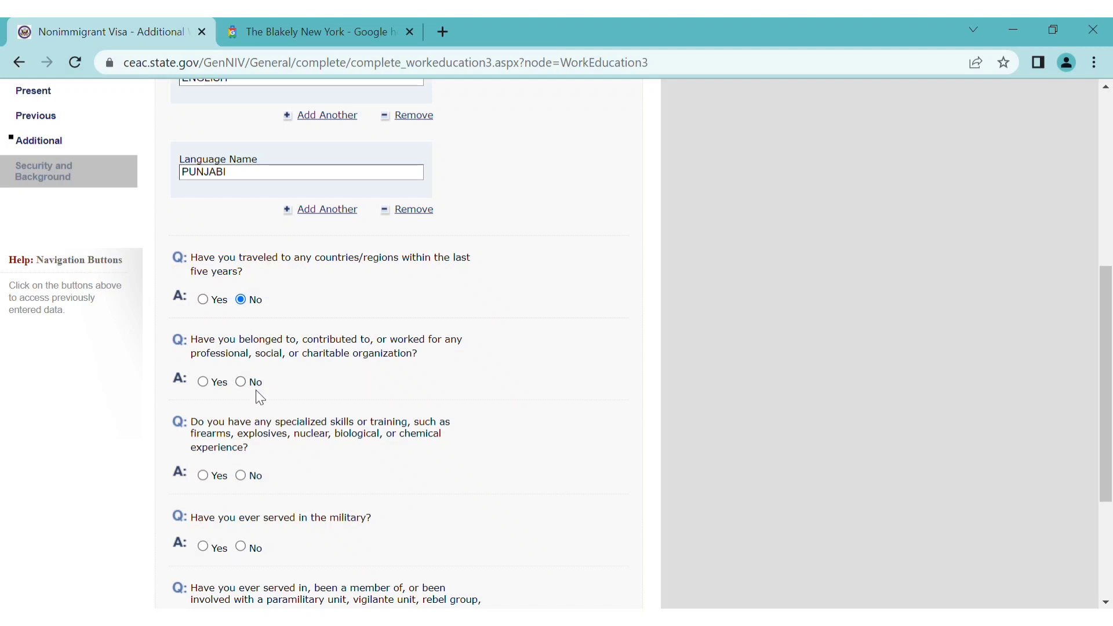
click(241, 382)
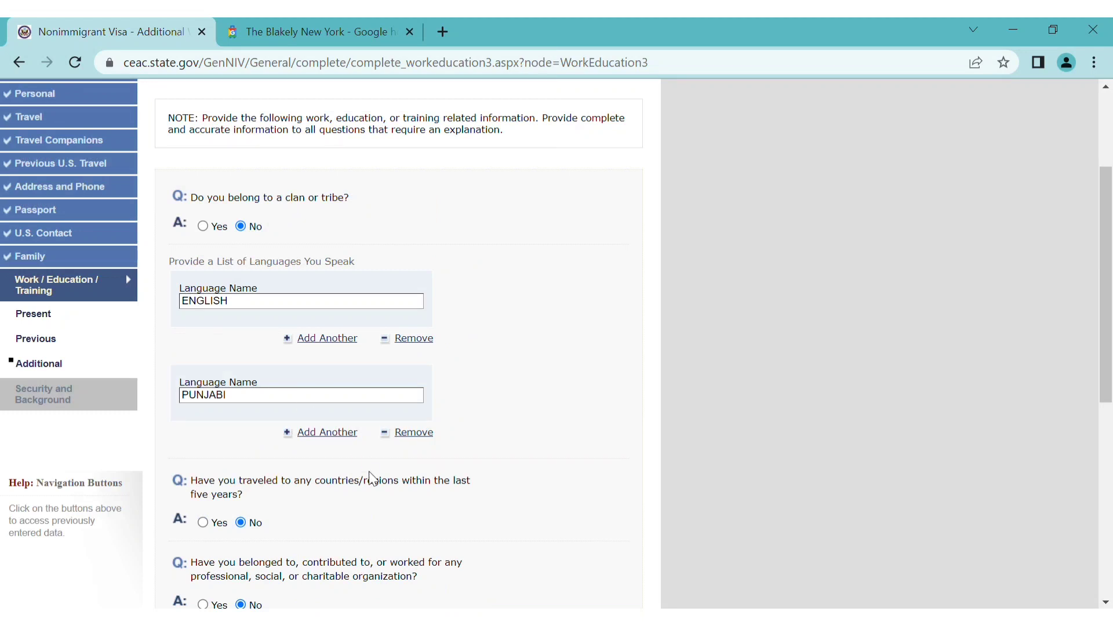
scroll(370, 477, down, 5)
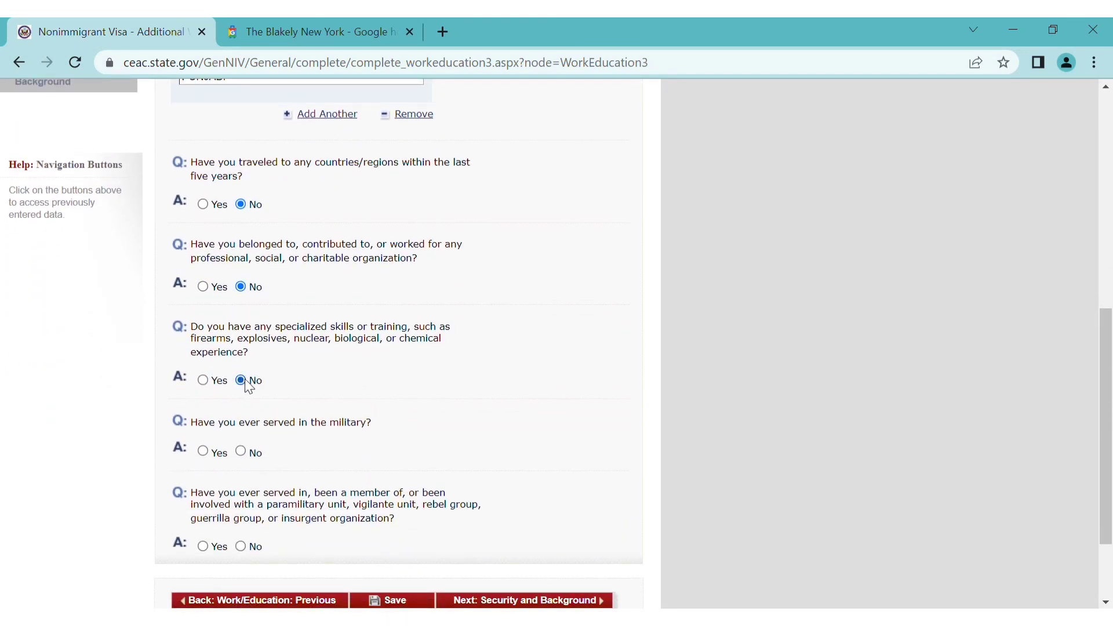
scroll(347, 385, down, 2)
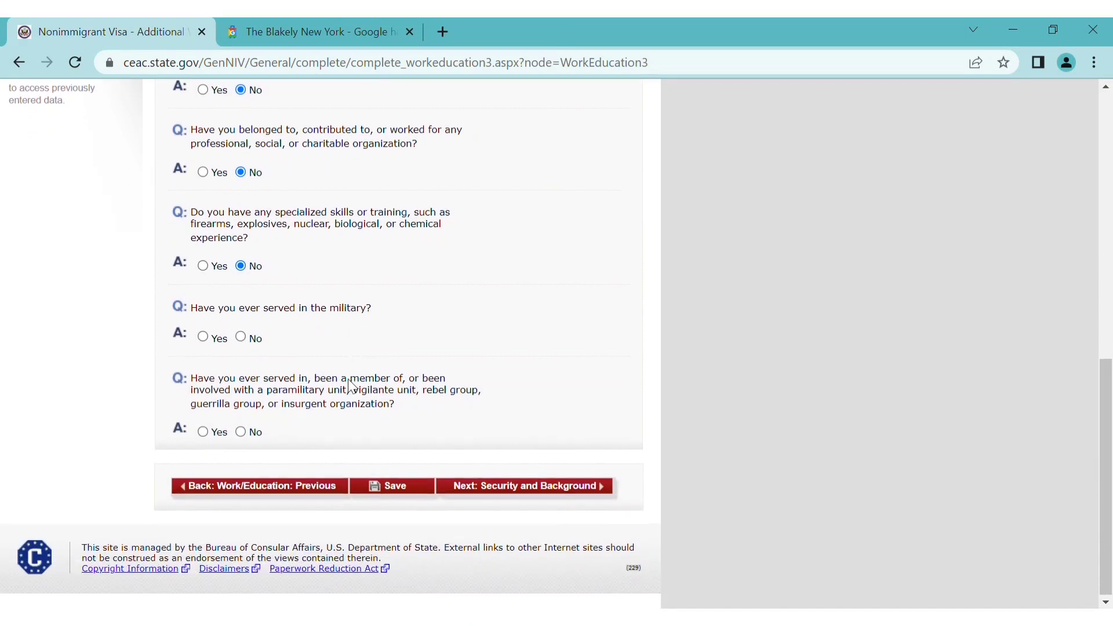
click(241, 336)
scroll(242, 336, up, 4)
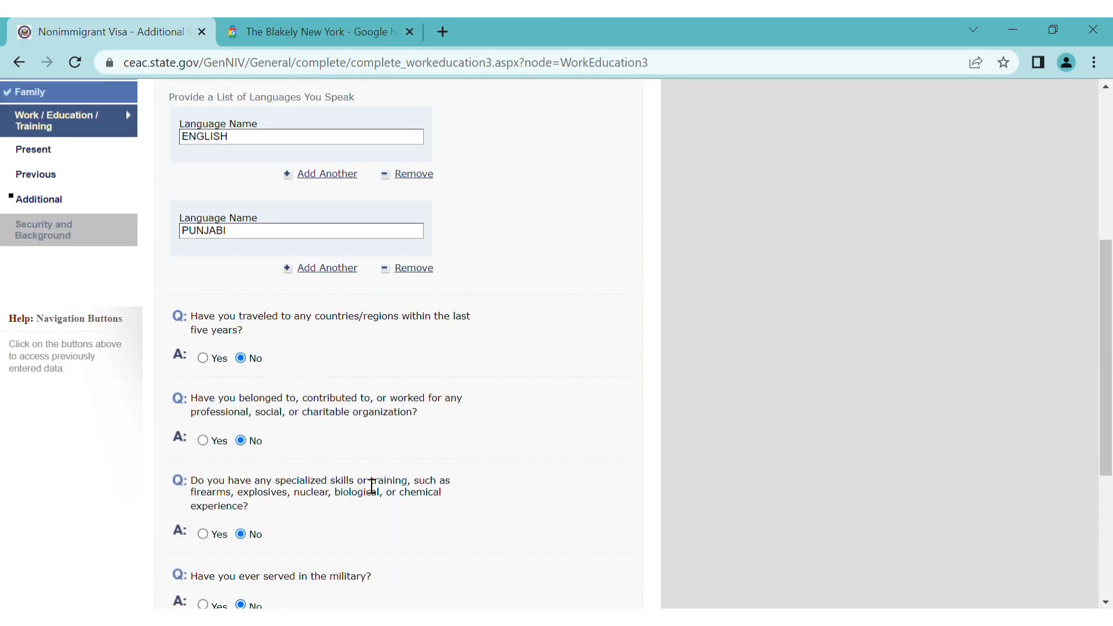
scroll(373, 487, down, 4)
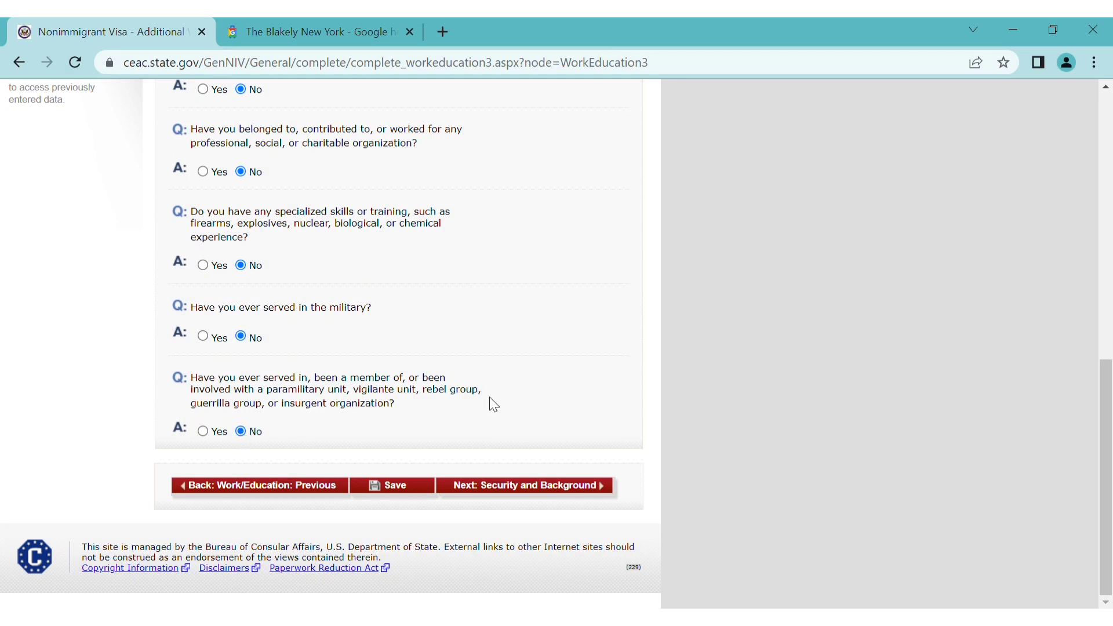
scroll(492, 402, up, 2)
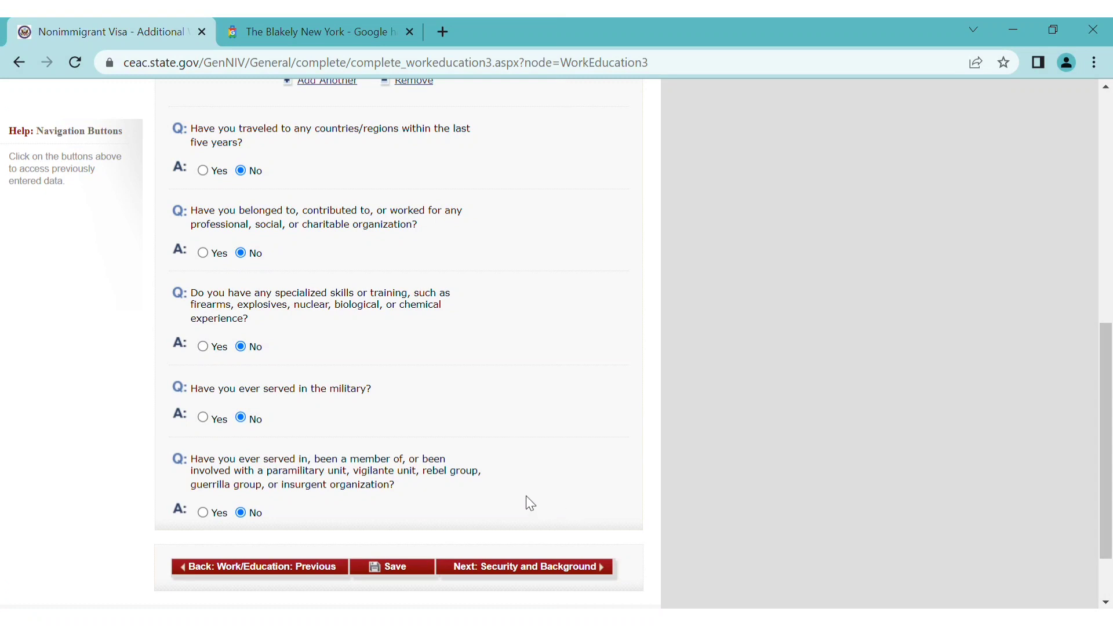
Advance to Security and Background Part 1 and scroll down to its health questions
click(555, 573)
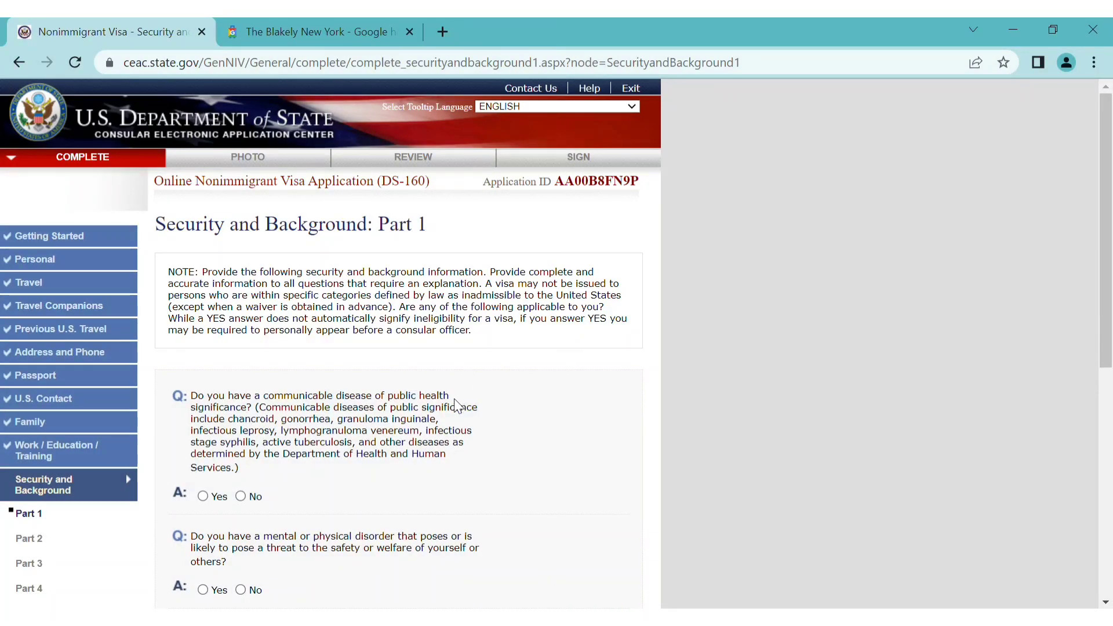
scroll(455, 406, down, 4)
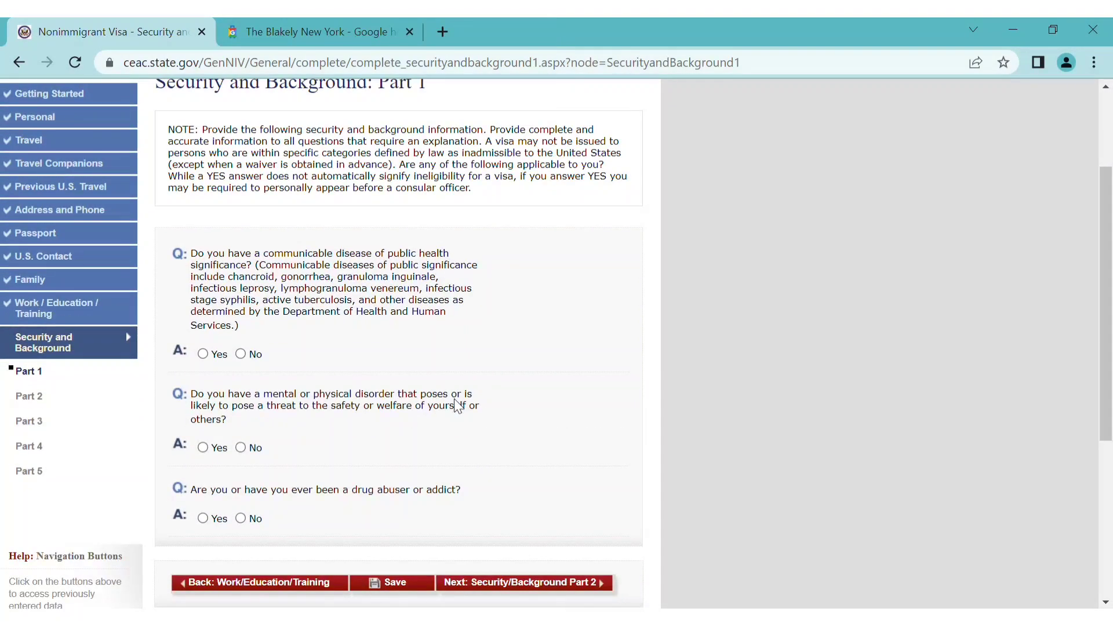
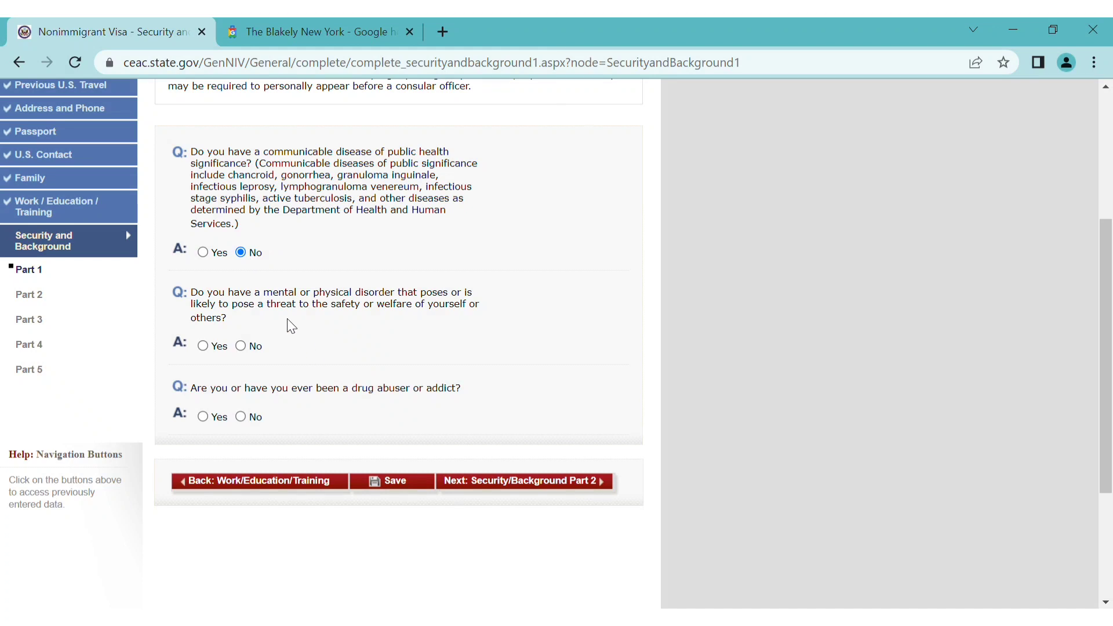
Answer No to the mental-disorder question and continue to Security and Background Part 2
click(242, 346)
click(558, 486)
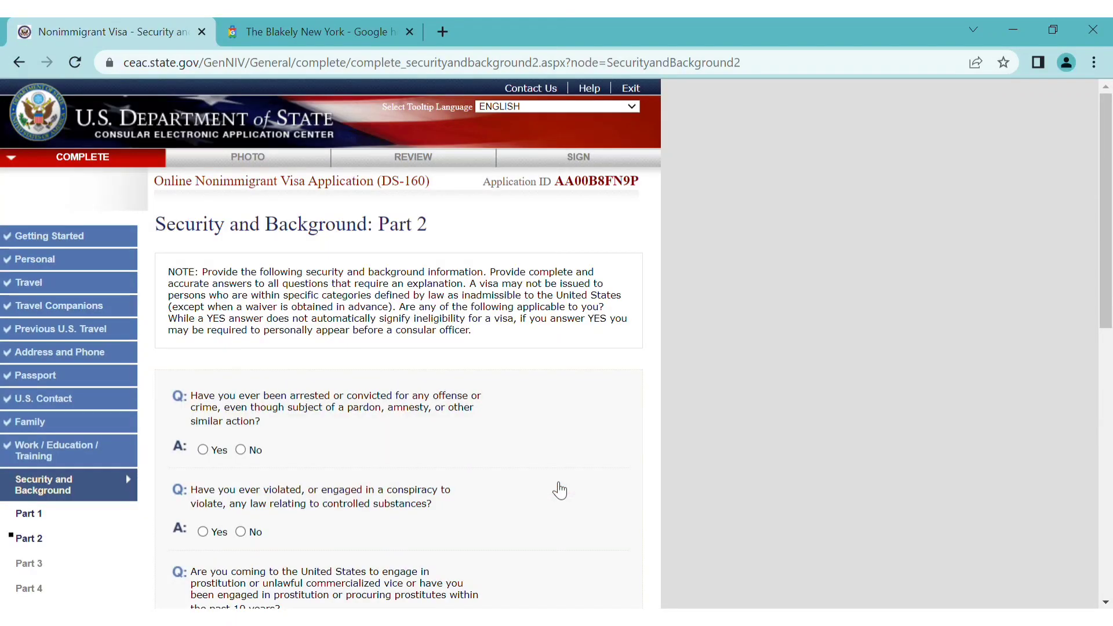
Answer No to the arrest, controlled-substances and money-laundering questions
scroll(559, 490, down, 3)
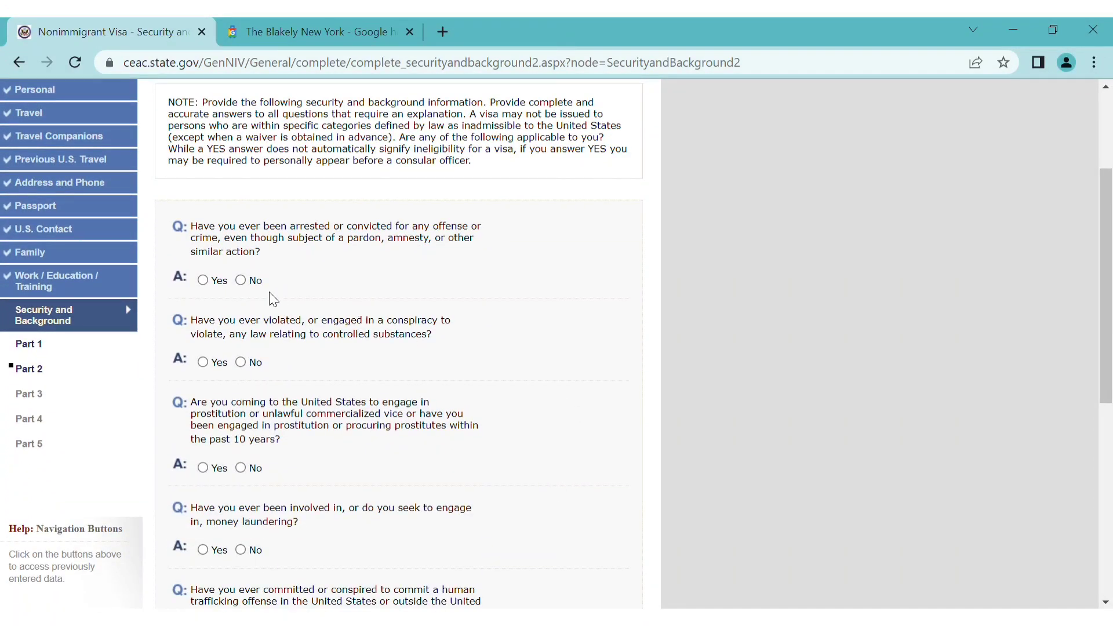
click(240, 282)
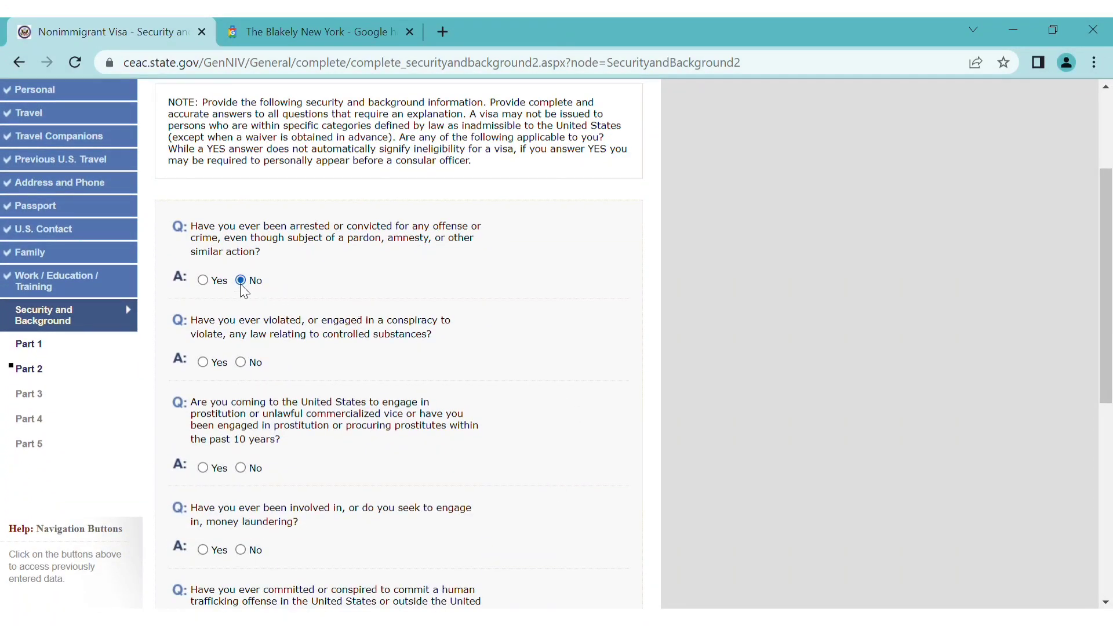
click(241, 365)
scroll(319, 437, down, 2)
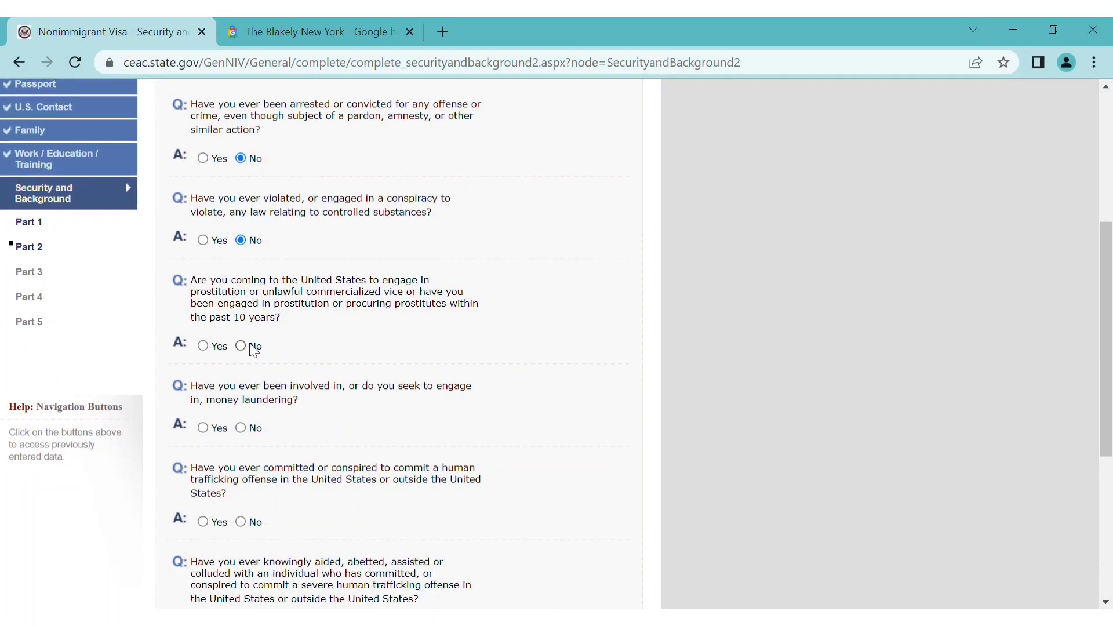
scroll(322, 374, down, 2)
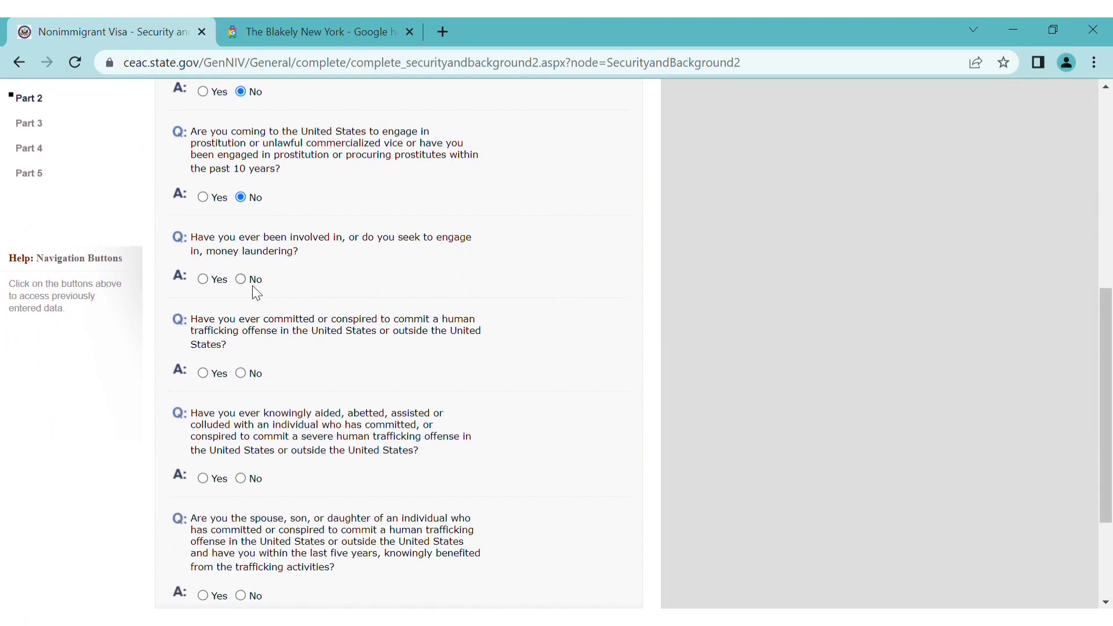
click(242, 280)
Answer No to both human-trafficking questions, then go on to Part 3
scroll(345, 355, down, 1)
scroll(345, 355, down, 2)
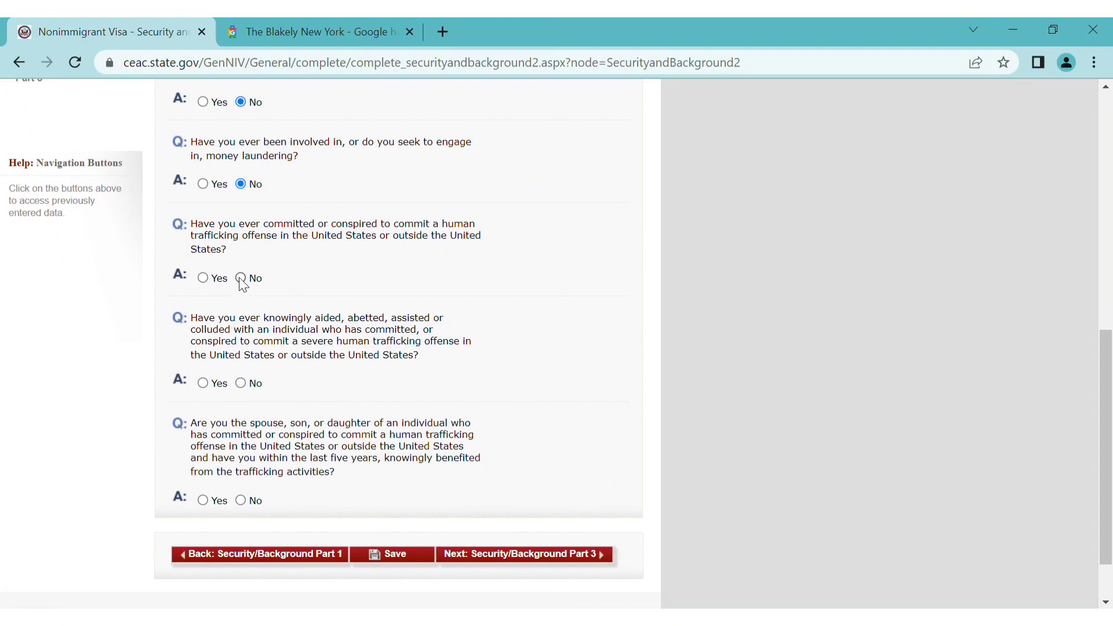
click(248, 385)
click(253, 501)
scroll(471, 467, down, 1)
scroll(471, 467, down, 2)
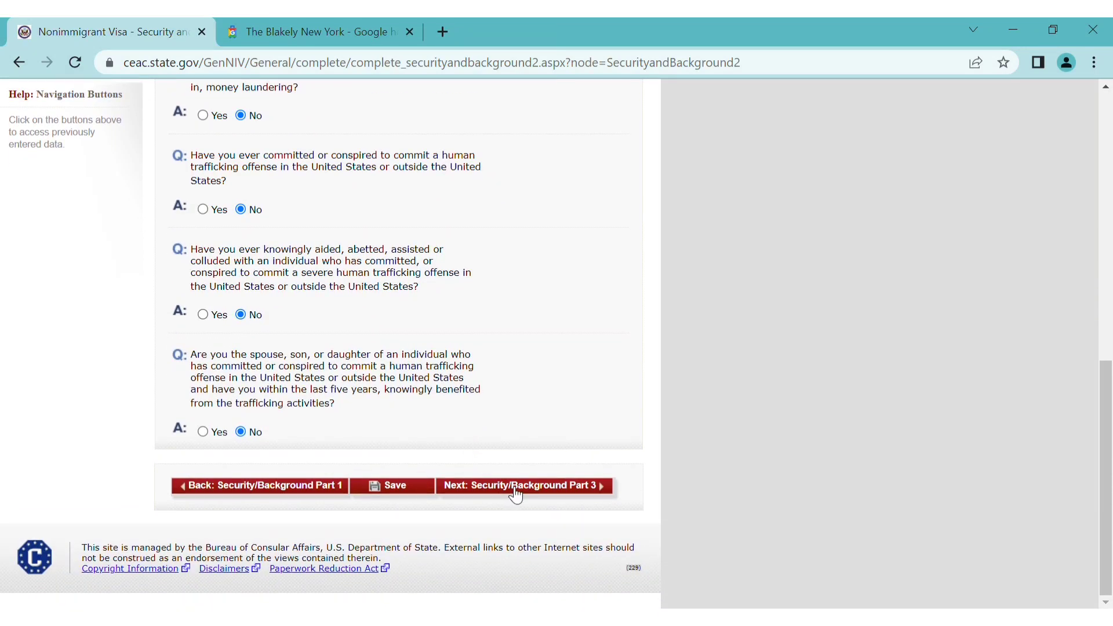
scroll(547, 414, up, 4)
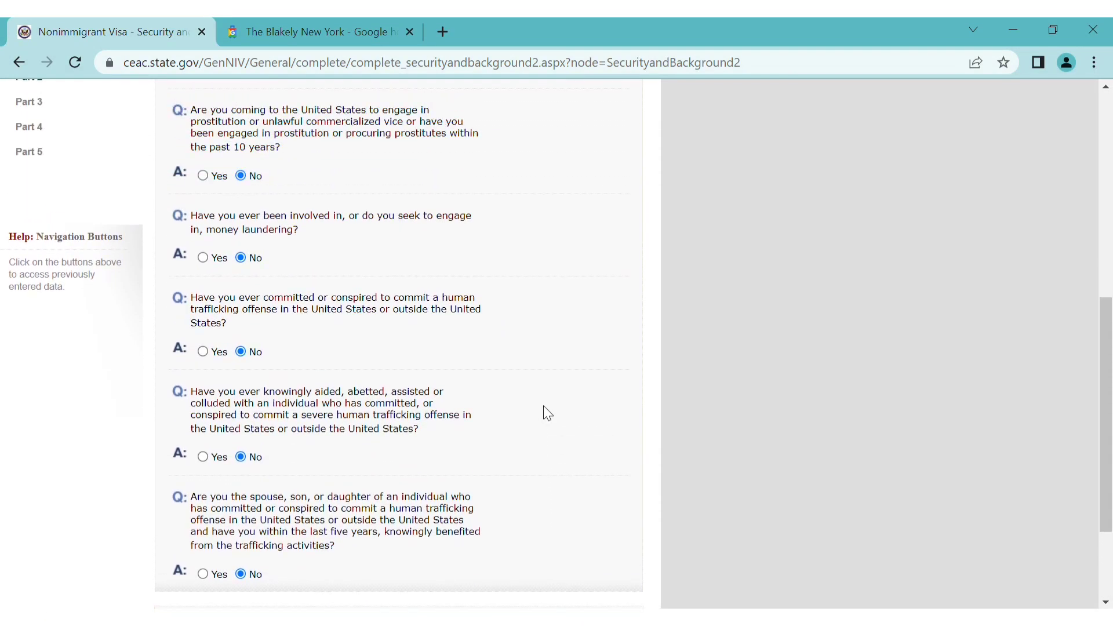
scroll(548, 413, up, 6)
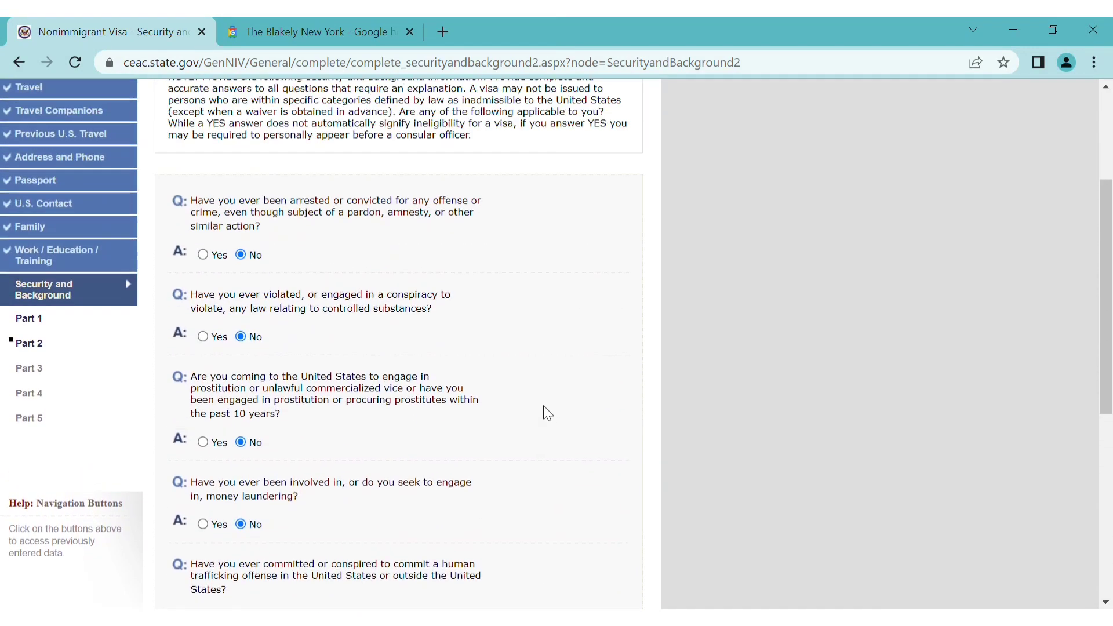
scroll(547, 413, up, 2)
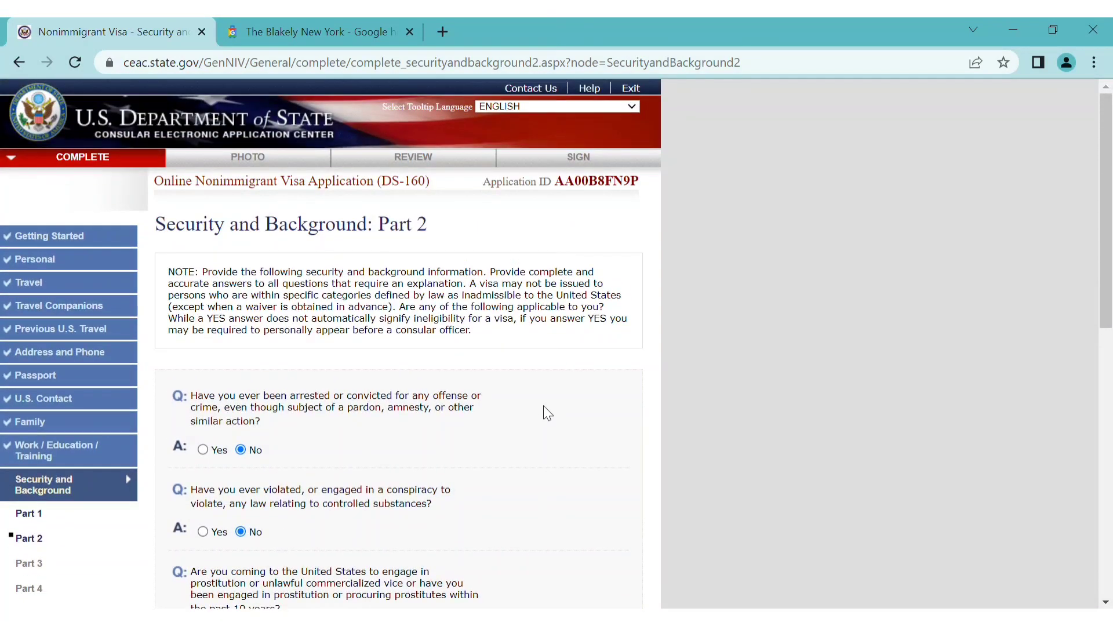
scroll(548, 413, down, 2)
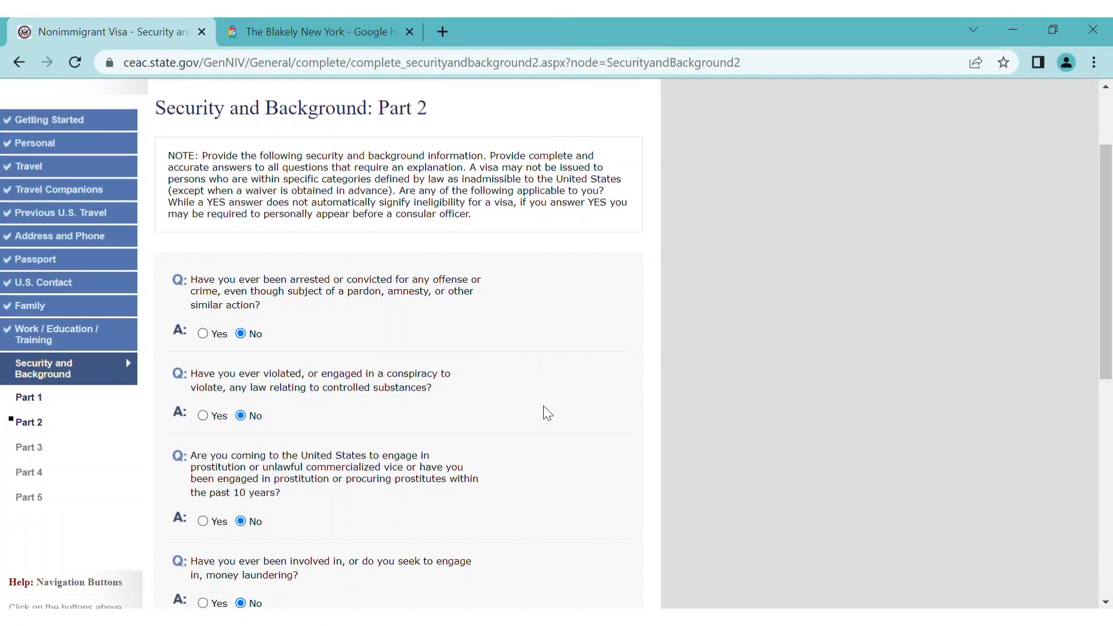
scroll(548, 414, down, 8)
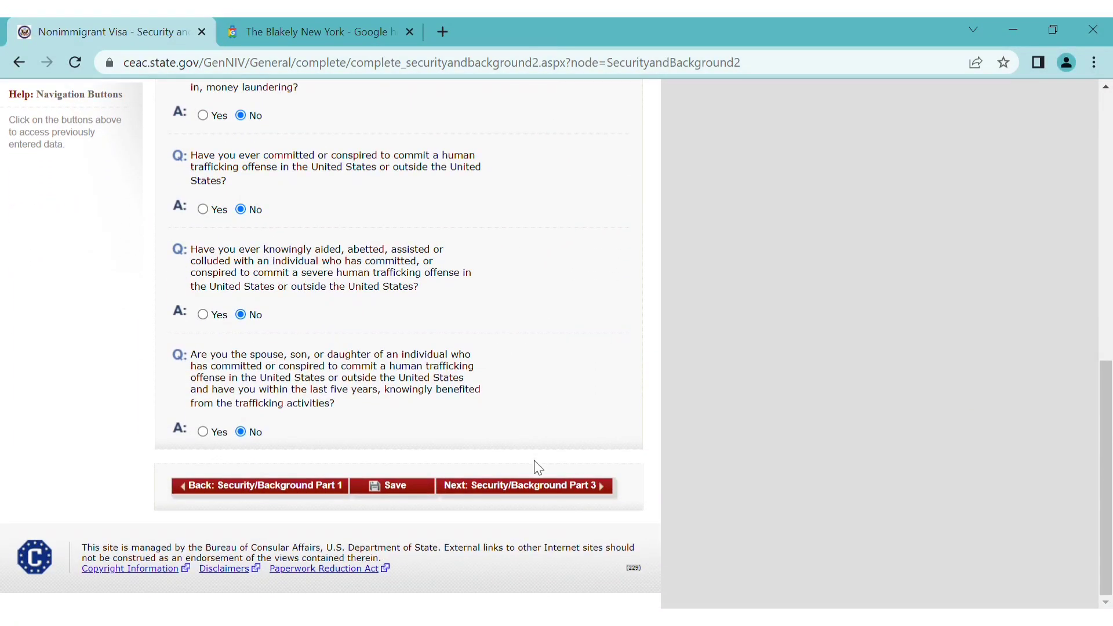
click(529, 487)
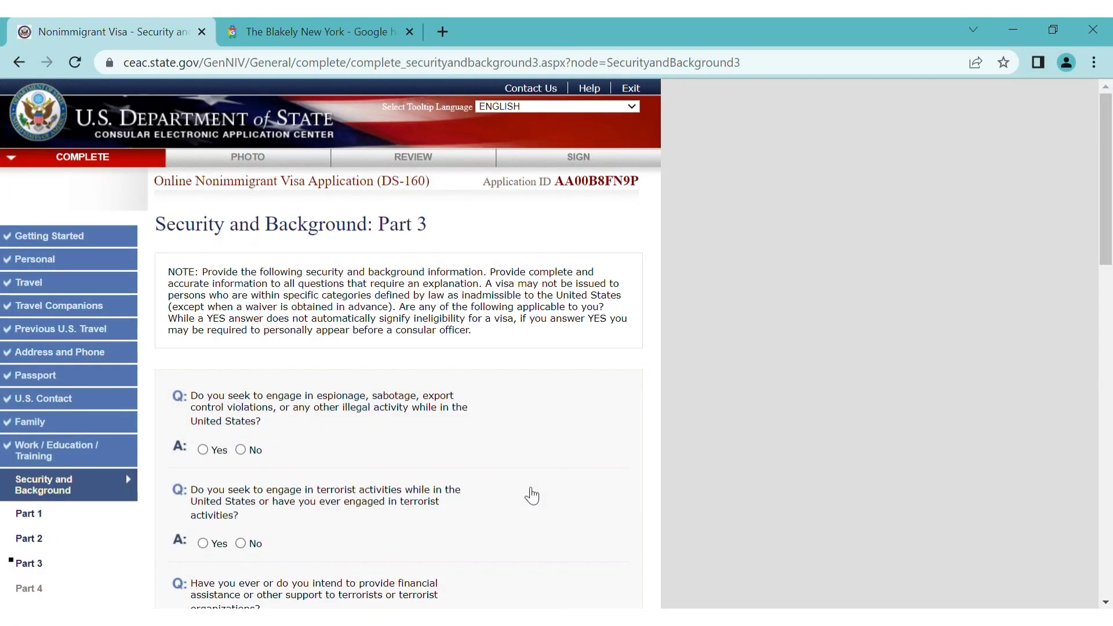
Answer No to the terrorist financial-support and terrorist-organization membership questions
scroll(532, 496, down, 3)
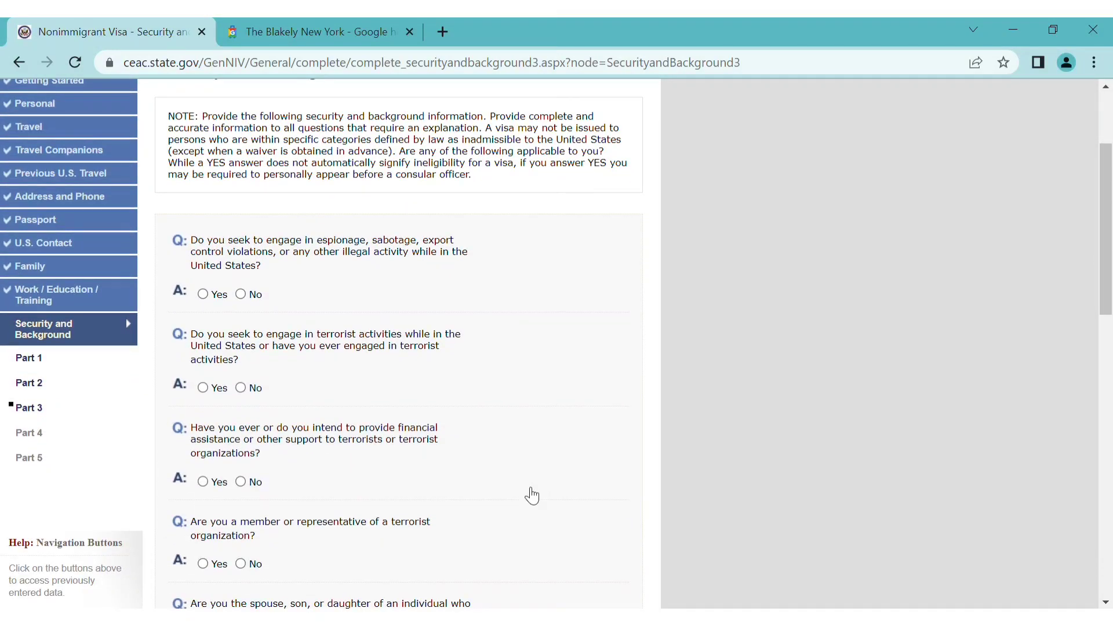
scroll(532, 496, up, 2)
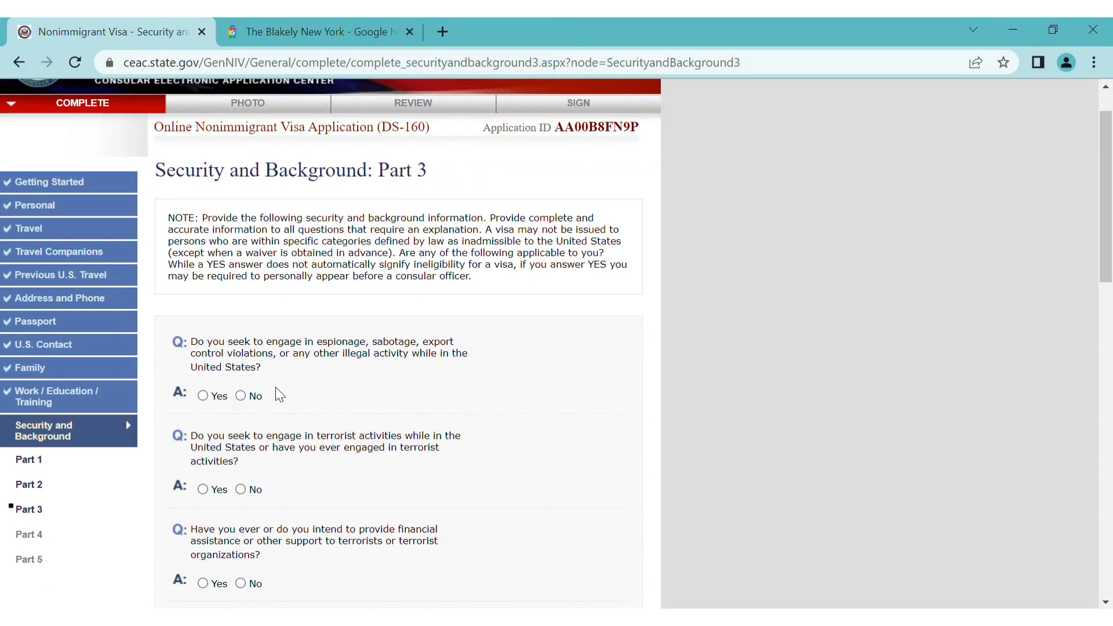
scroll(380, 417, down, 3)
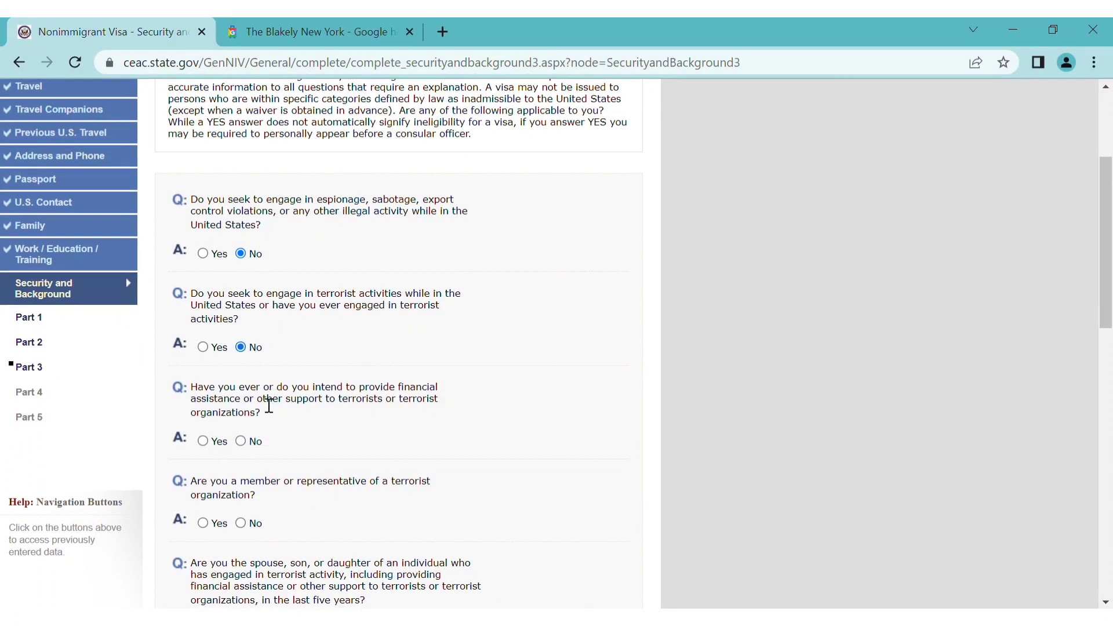
click(261, 442)
scroll(364, 447, down, 3)
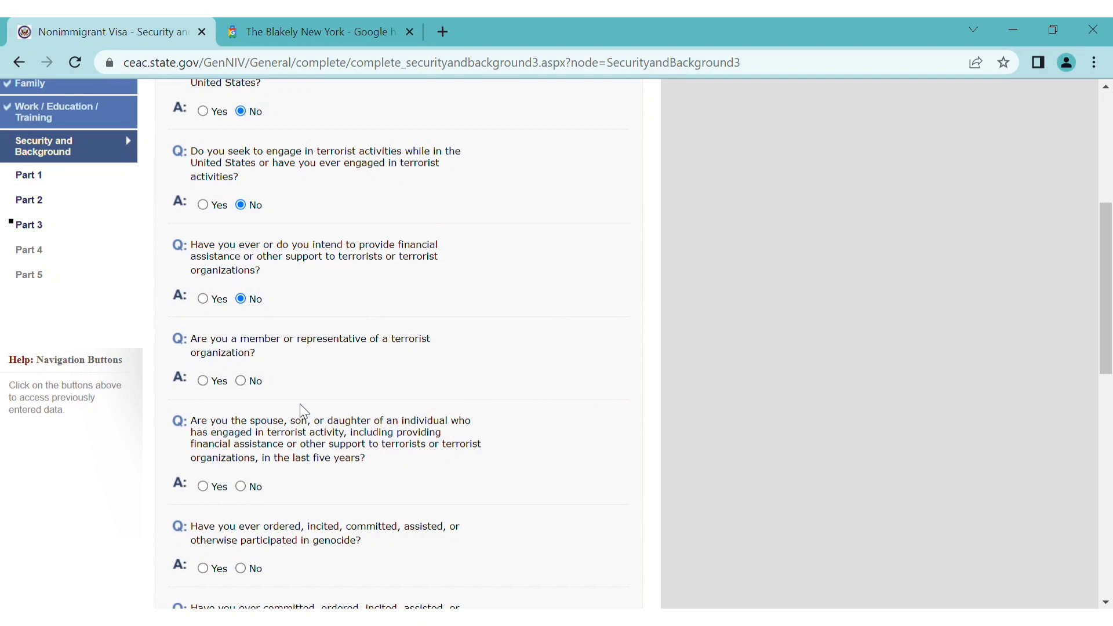
click(254, 383)
Answer No to the terrorist-relative, genocide, torture, extrajudicial-killing and religious-freedom questions, then continue to Part 4
scroll(322, 432, down, 2)
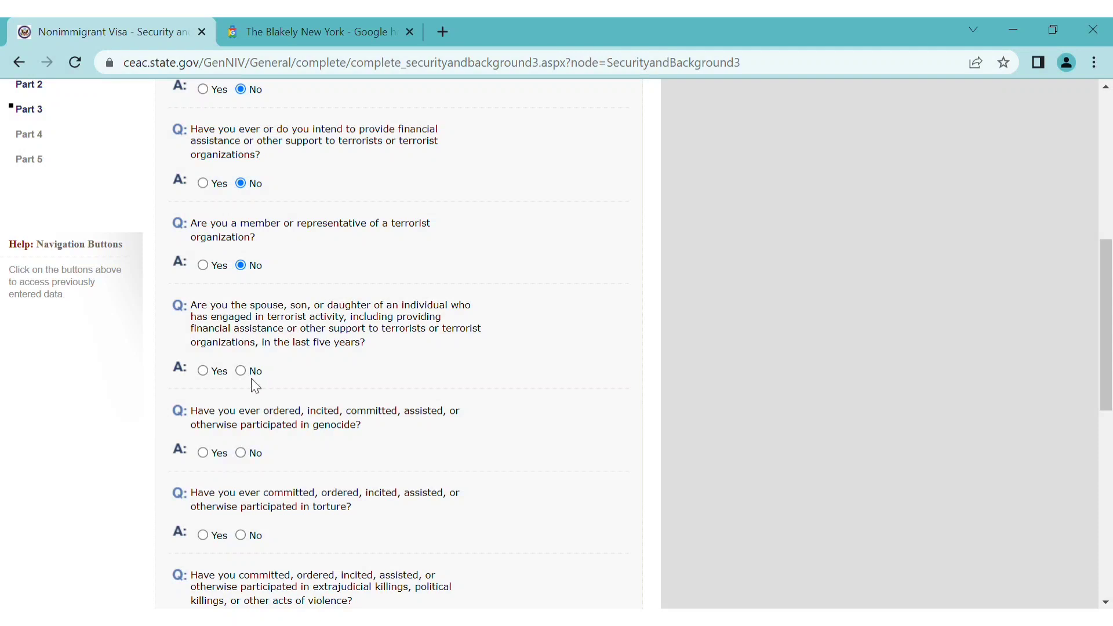
click(253, 372)
click(254, 458)
click(259, 539)
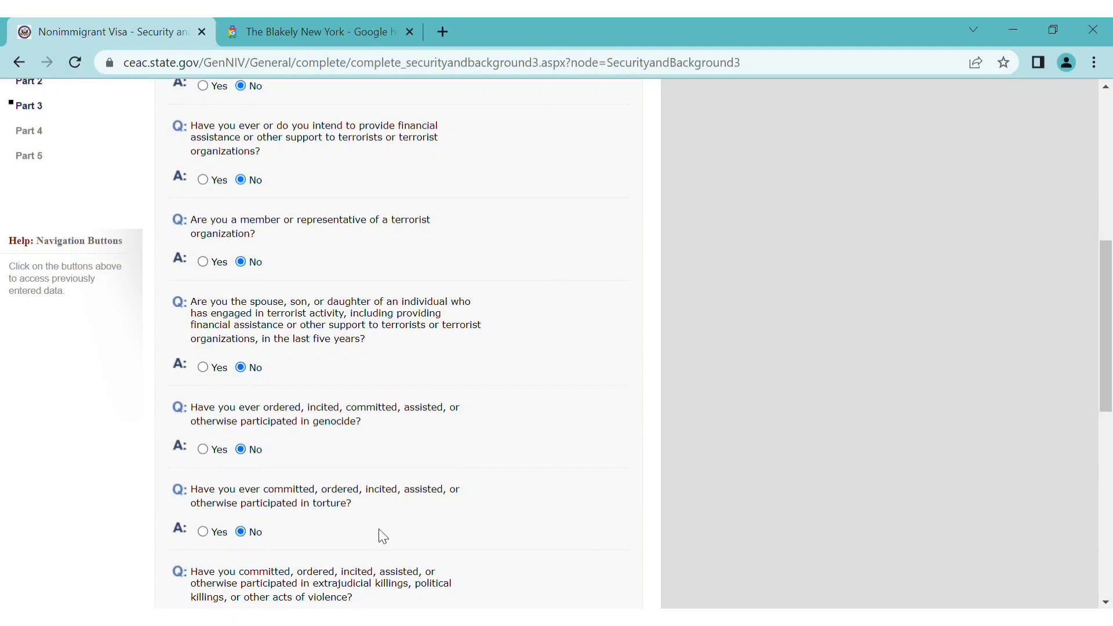
scroll(377, 528, down, 3)
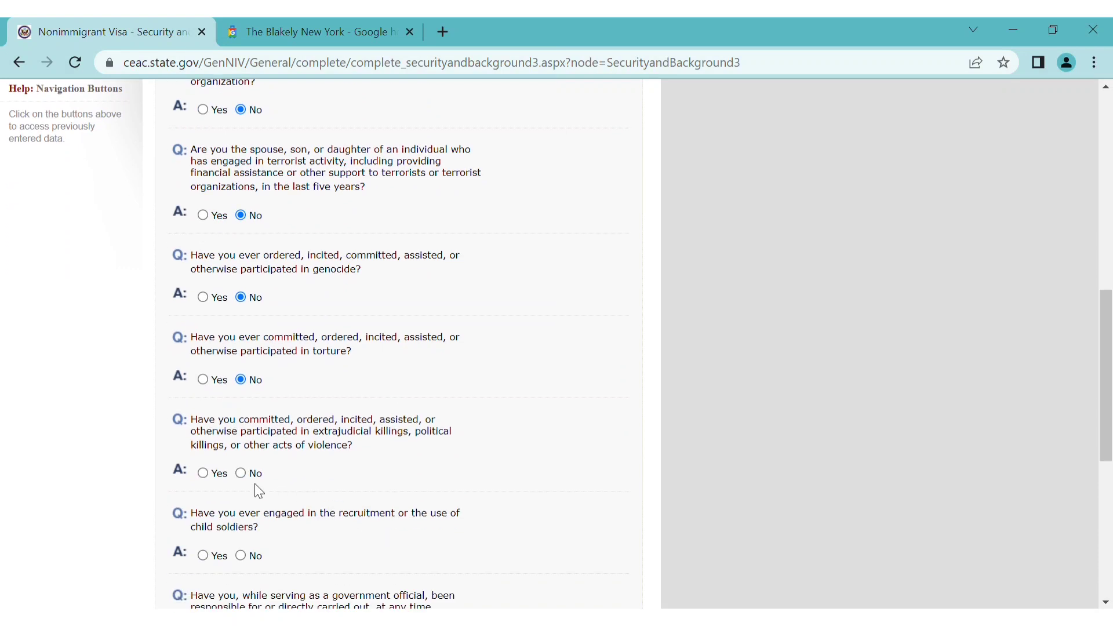
click(242, 473)
scroll(436, 524, down, 4)
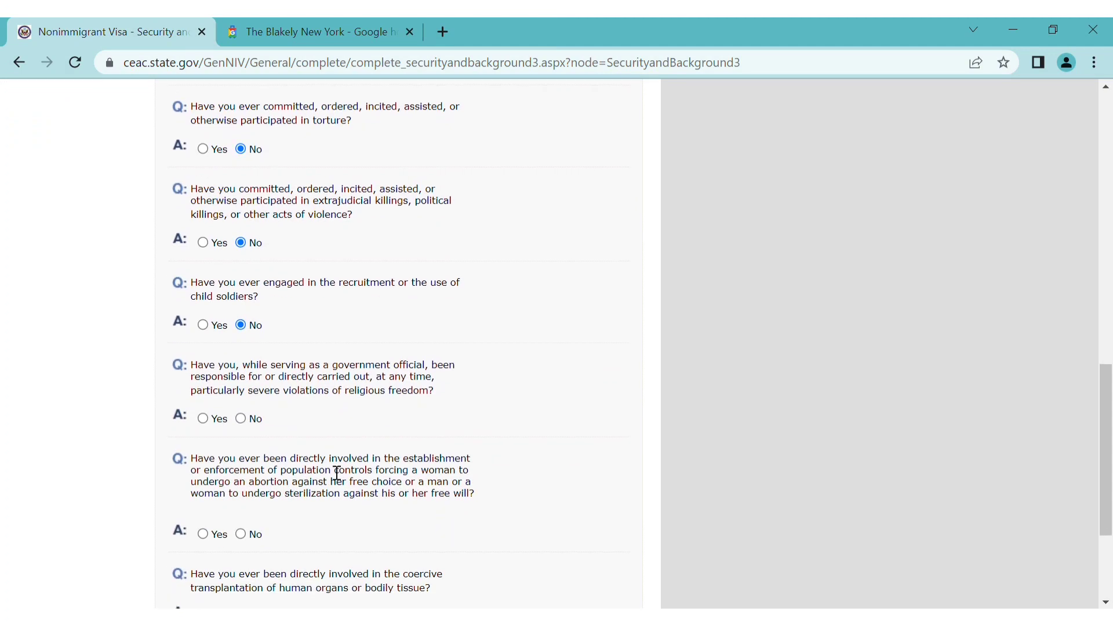
click(241, 419)
scroll(349, 516, down, 3)
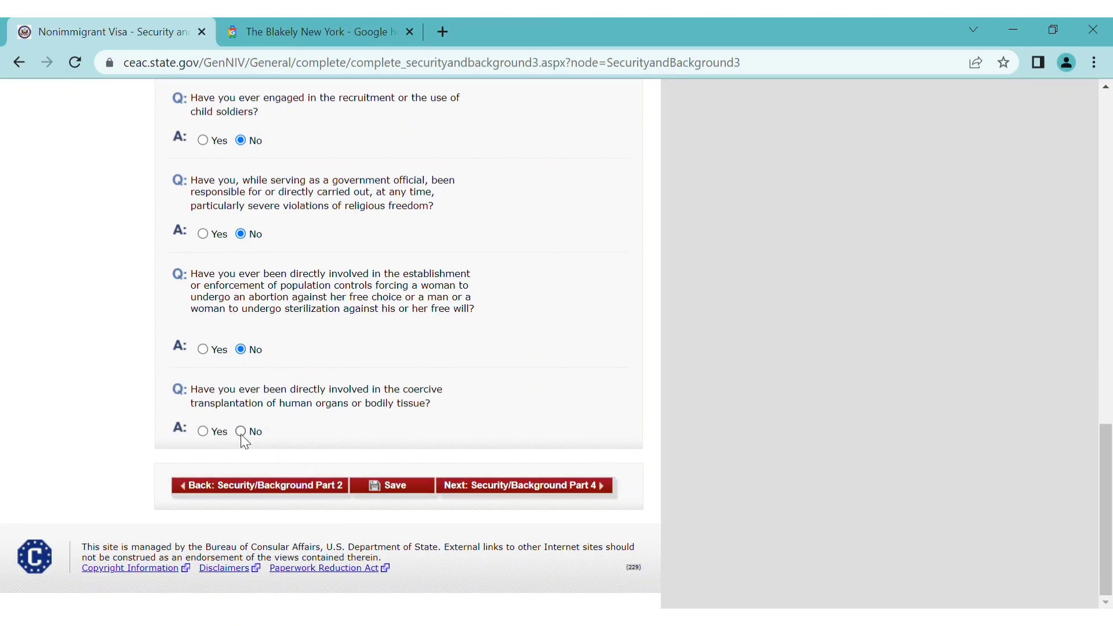
click(530, 487)
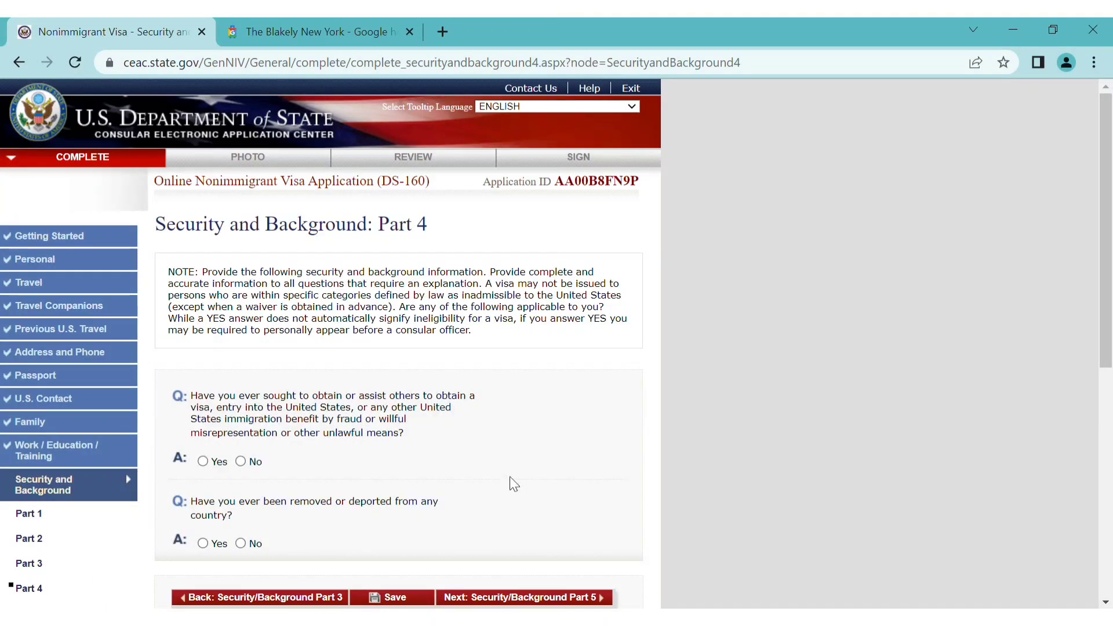
Answer No to the Part 4 visa fraud question and continue to Part 5
scroll(414, 463, down, 2)
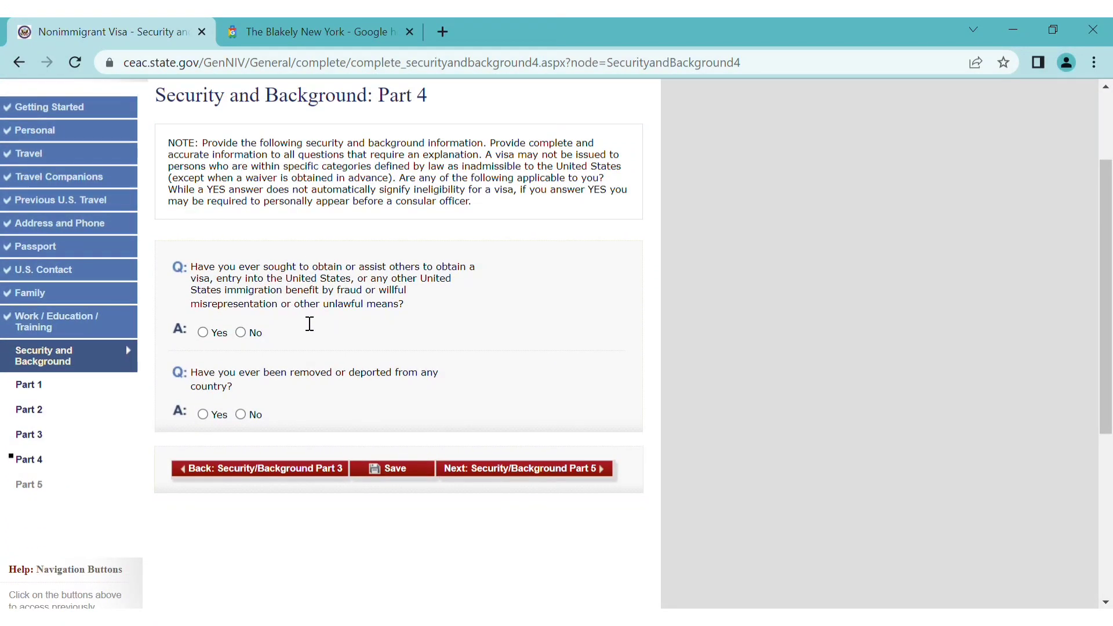
click(254, 337)
click(492, 467)
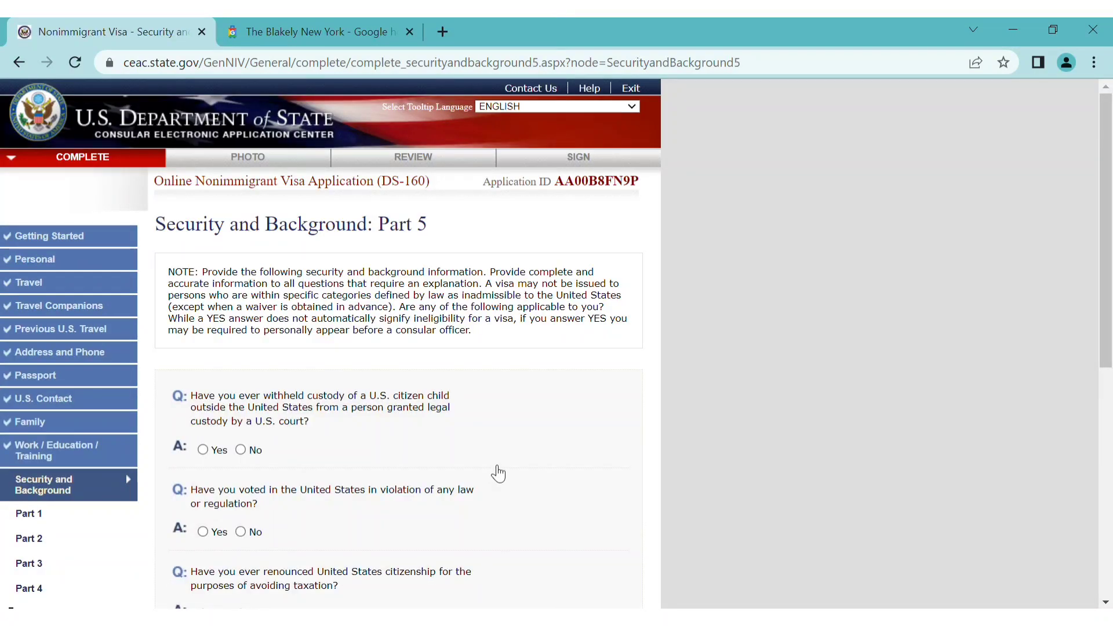
Answer No to the child custody, unlawful voting and renounced citizenship questions, then go to PHOTO
click(255, 453)
scroll(361, 450, down, 3)
scroll(361, 450, down, 1)
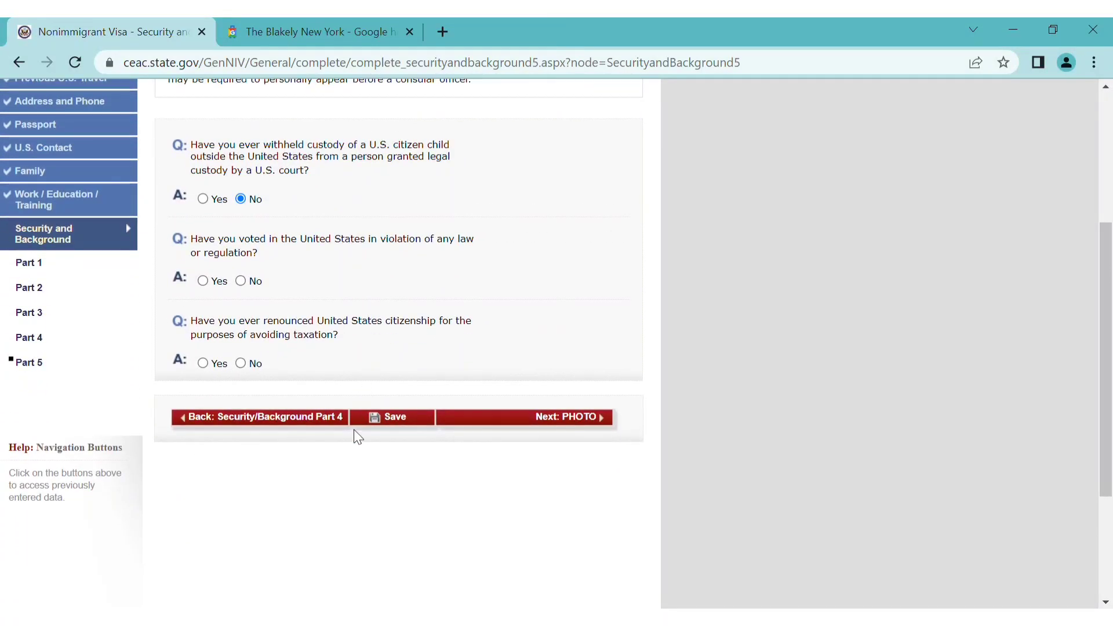
click(253, 281)
click(258, 365)
scroll(402, 350, up, 3)
scroll(401, 346, up, 1)
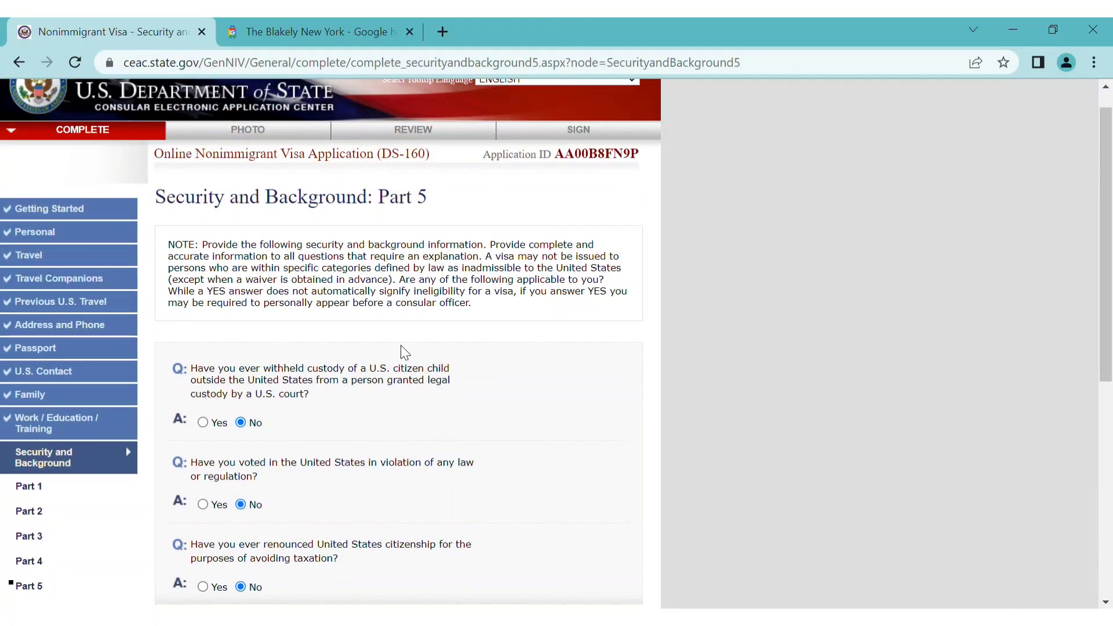
scroll(401, 346, down, 2)
scroll(401, 346, down, 2)
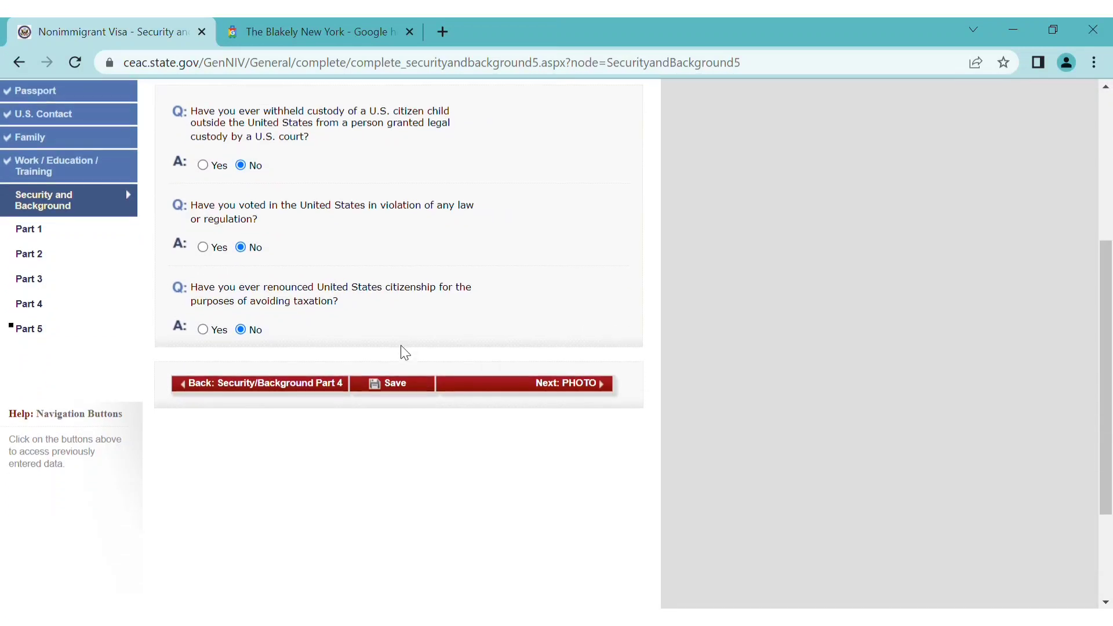
scroll(401, 346, down, 2)
scroll(401, 345, up, 1)
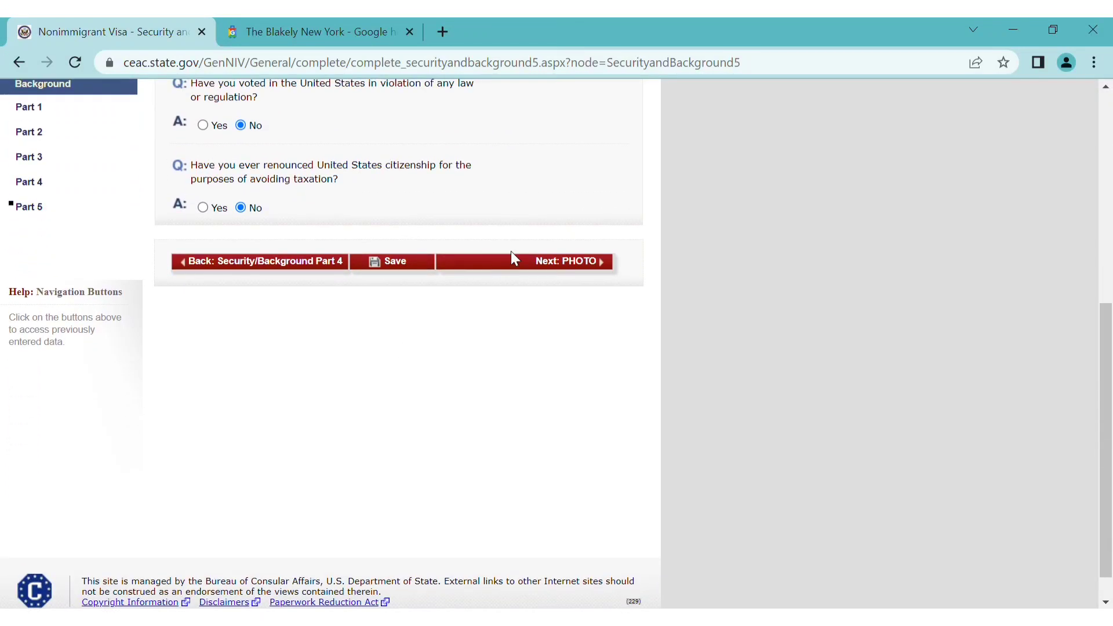
click(558, 263)
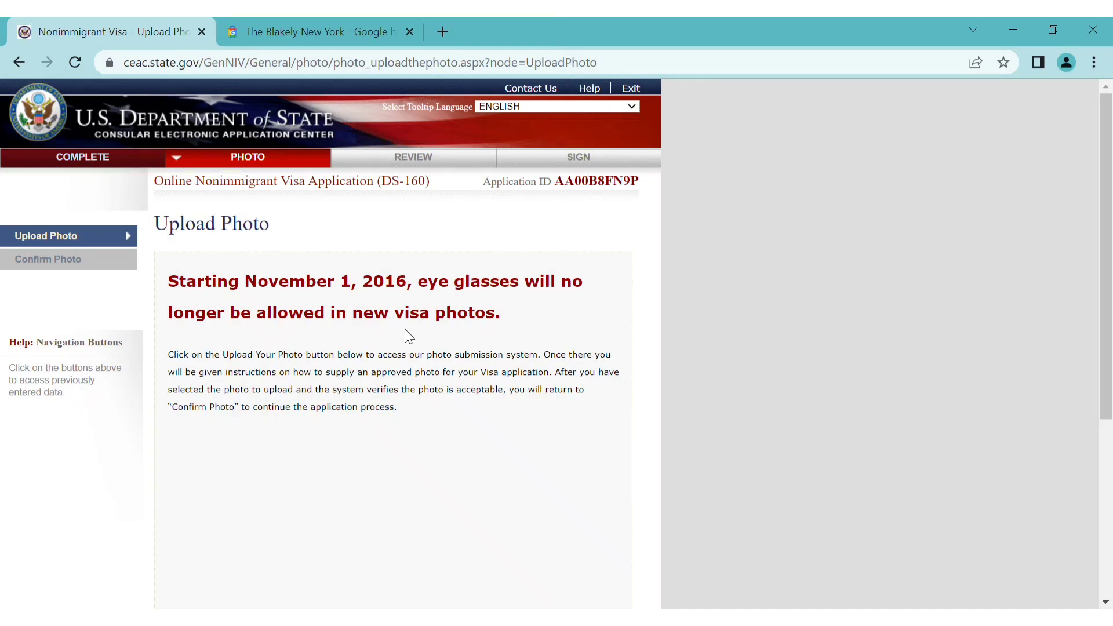
scroll(402, 417, down, 5)
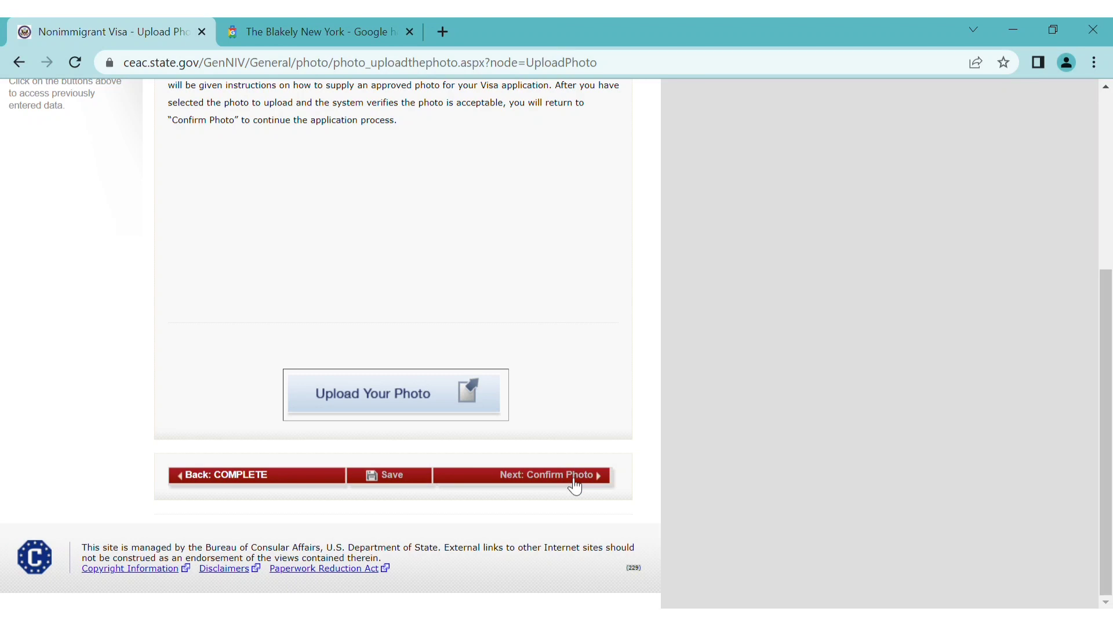
scroll(569, 385, up, 5)
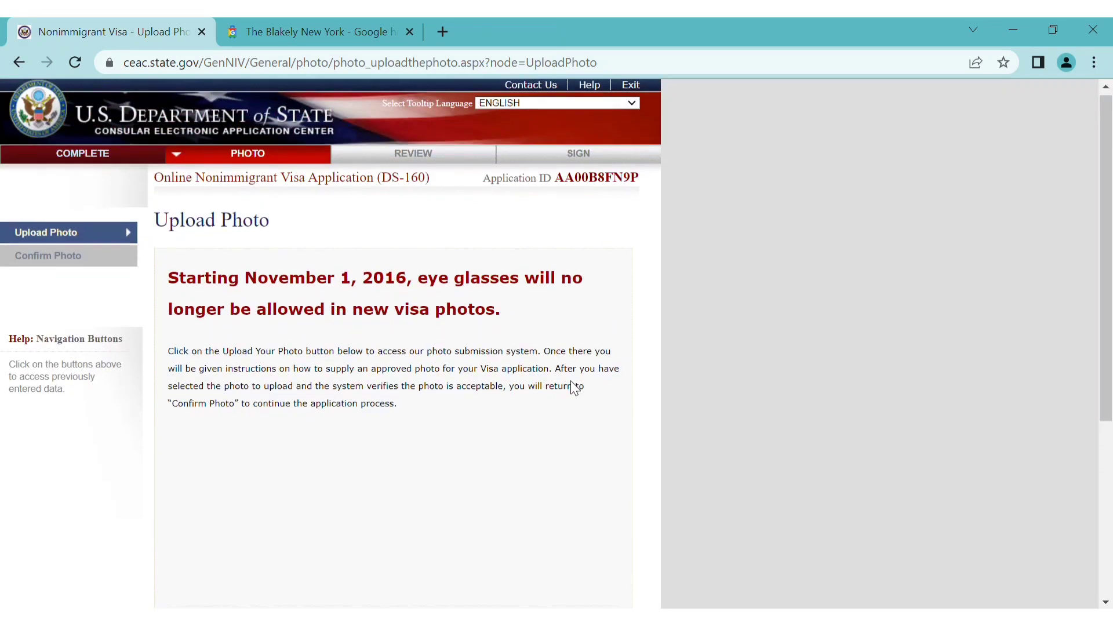
scroll(579, 389, down, 5)
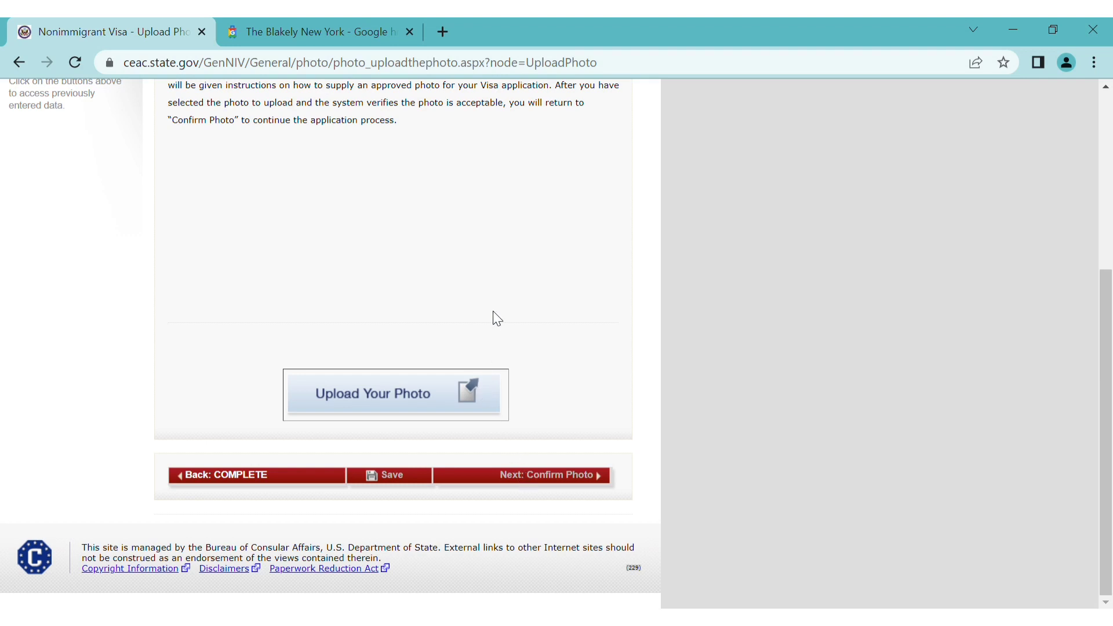
scroll(497, 319, up, 3)
scroll(494, 313, up, 2)
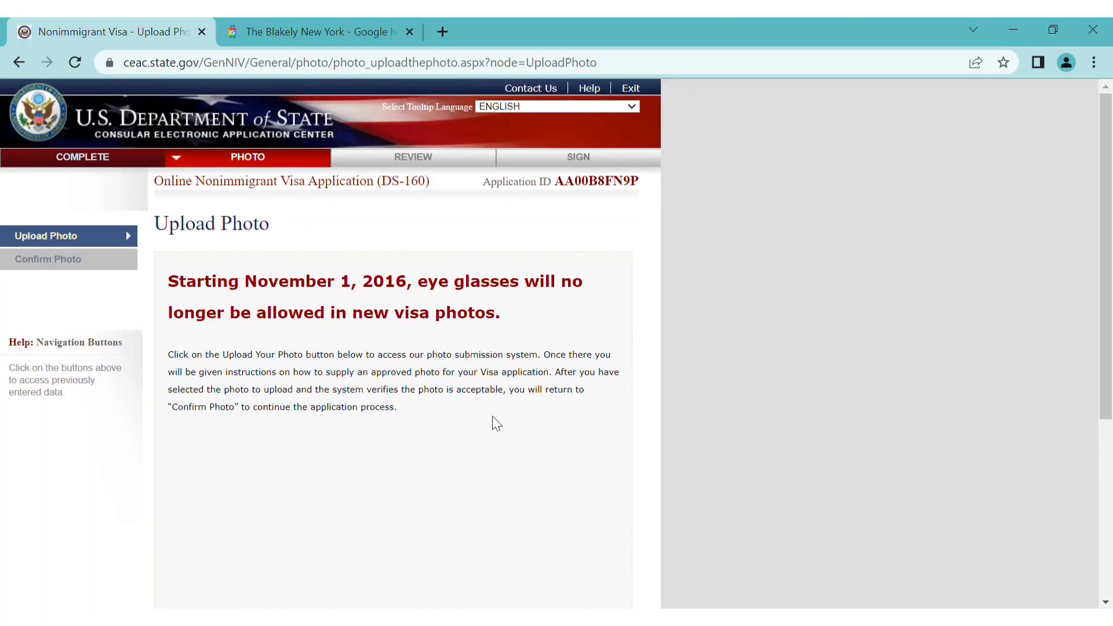
scroll(496, 424, down, 1)
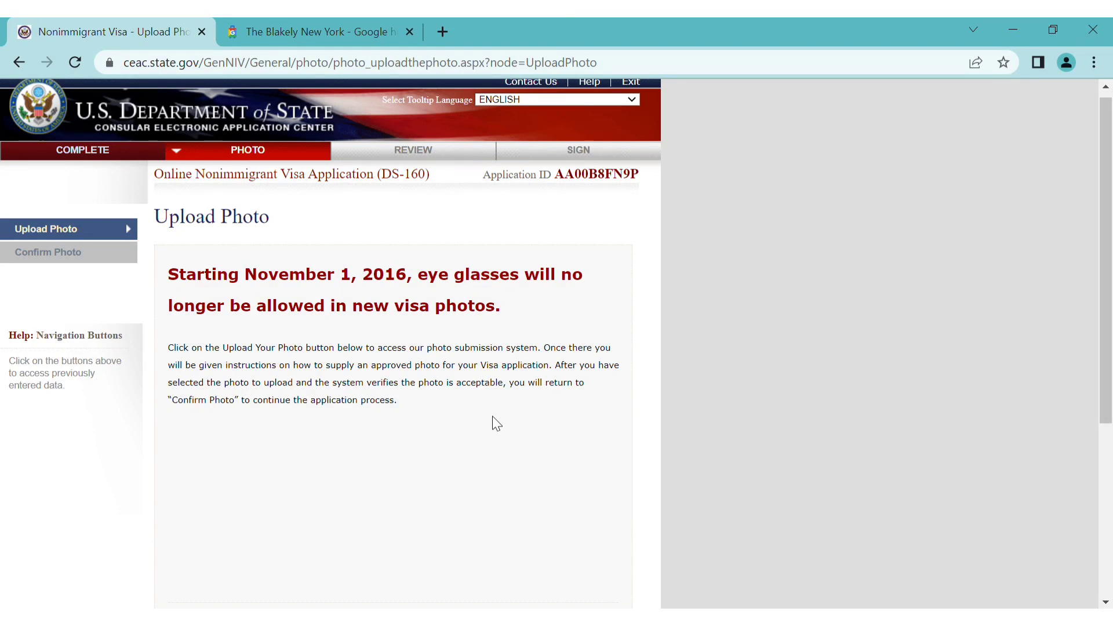
scroll(497, 424, down, 5)
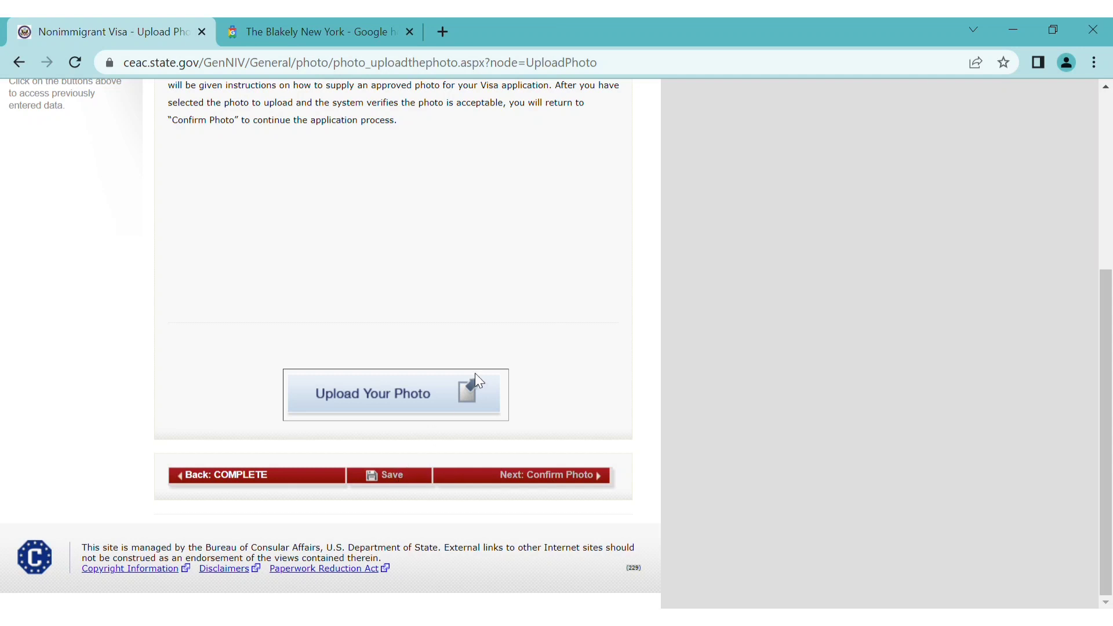
click(256, 477)
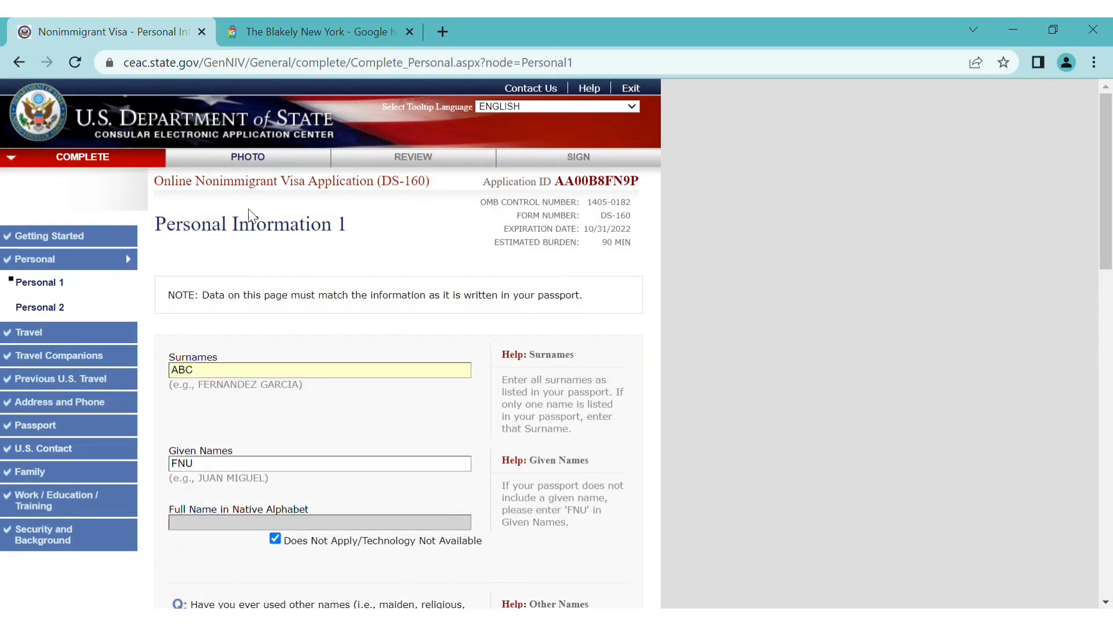
click(266, 159)
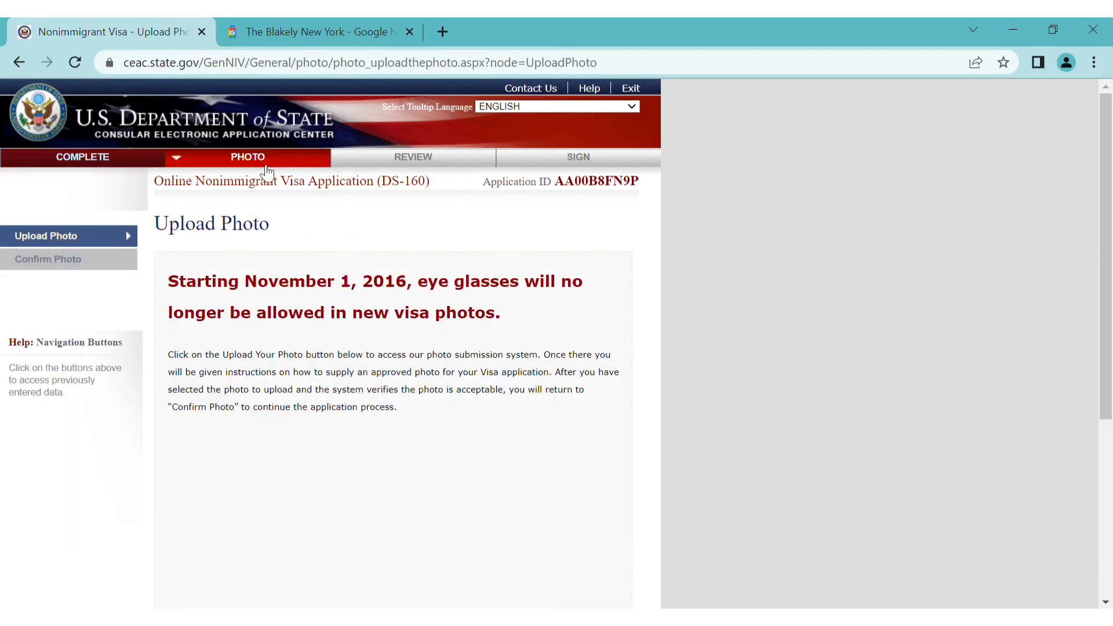
scroll(390, 201, down, 5)
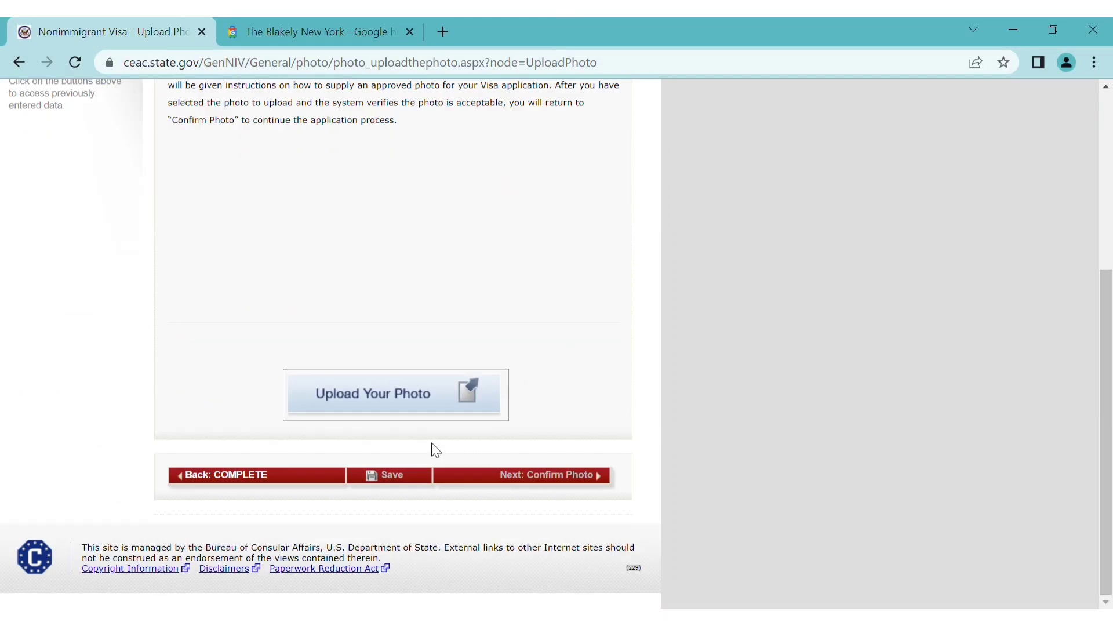
Upload 5dd5aa736a5ec.jpg as the visa photo, which fails the image quality check
click(405, 388)
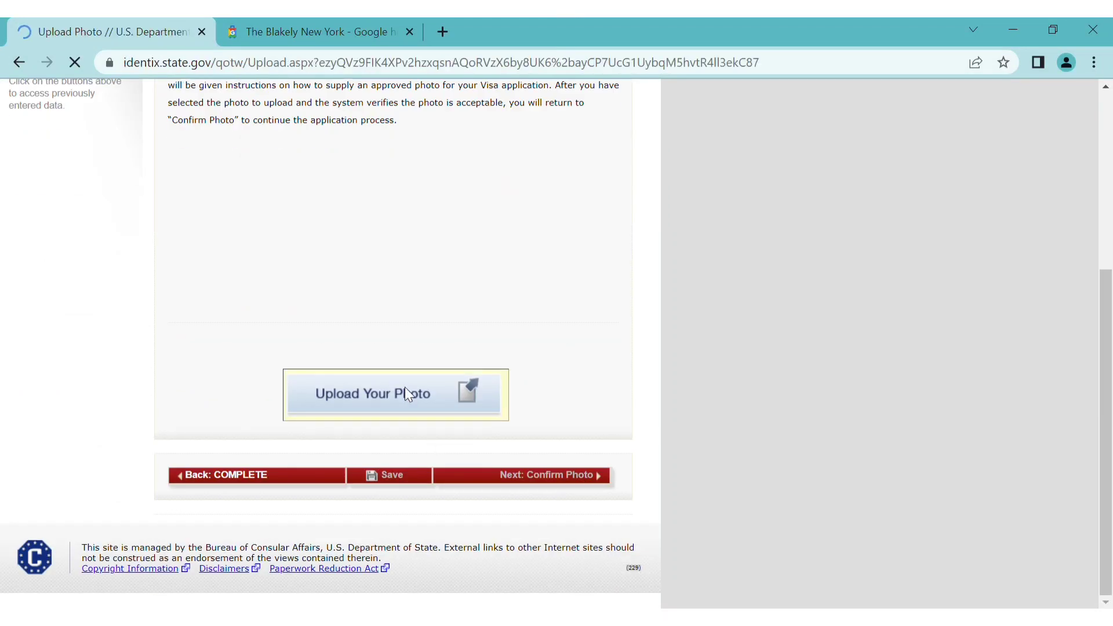
scroll(385, 412, down, 7)
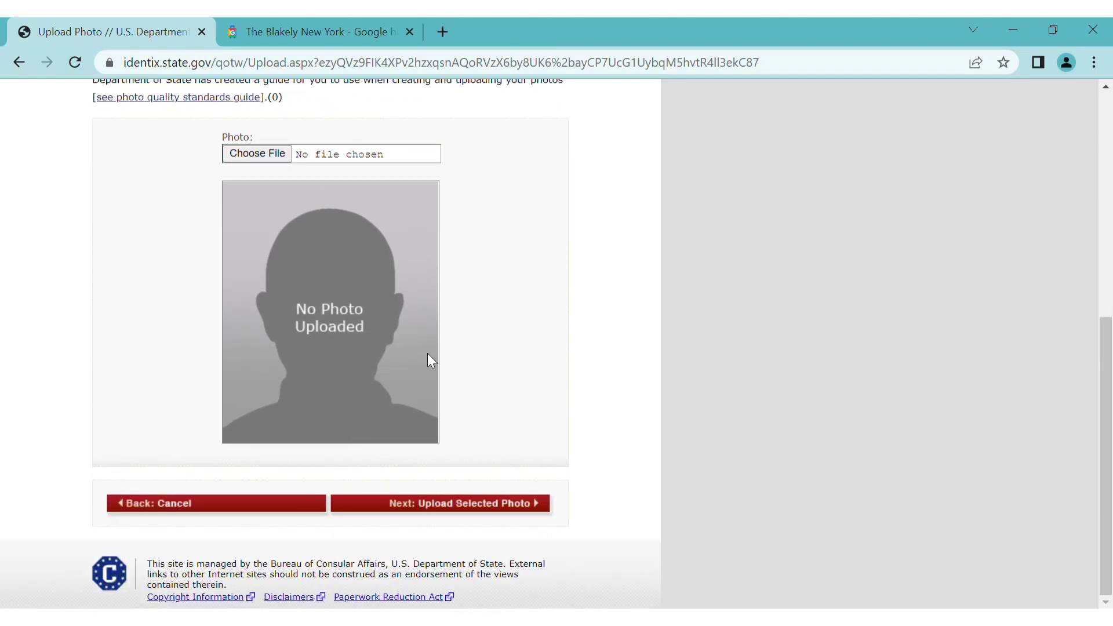
click(267, 150)
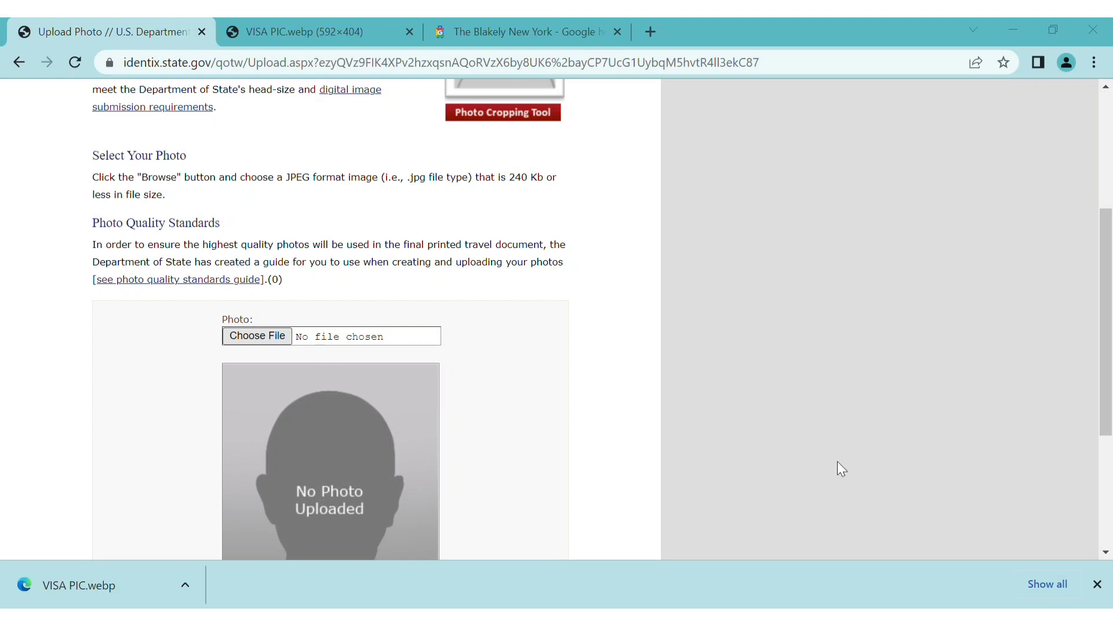
scroll(496, 465, down, 4)
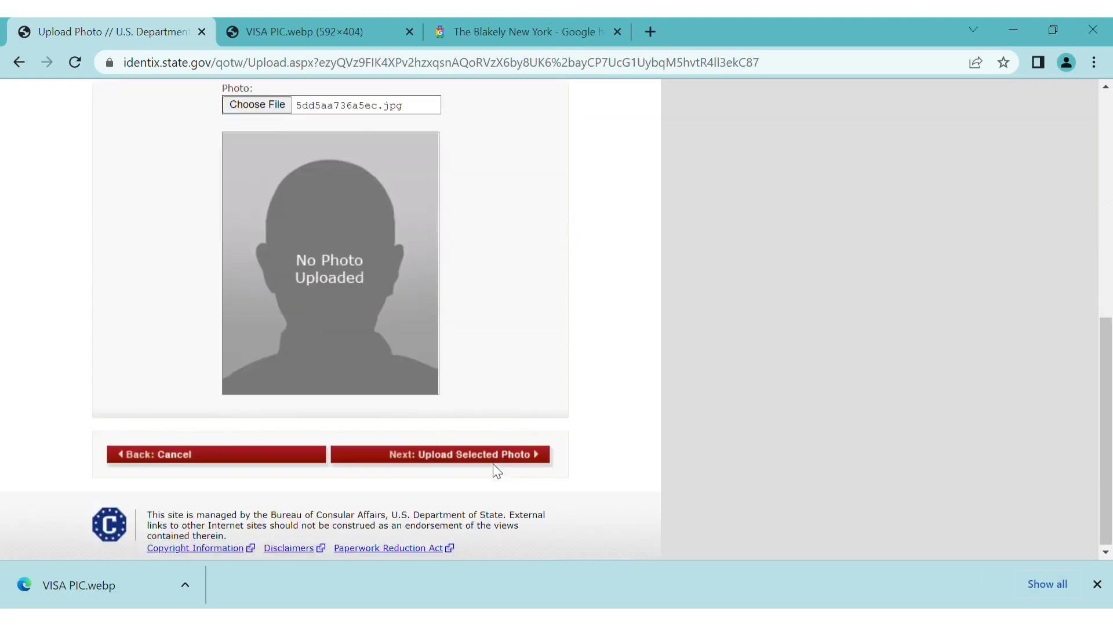
click(496, 461)
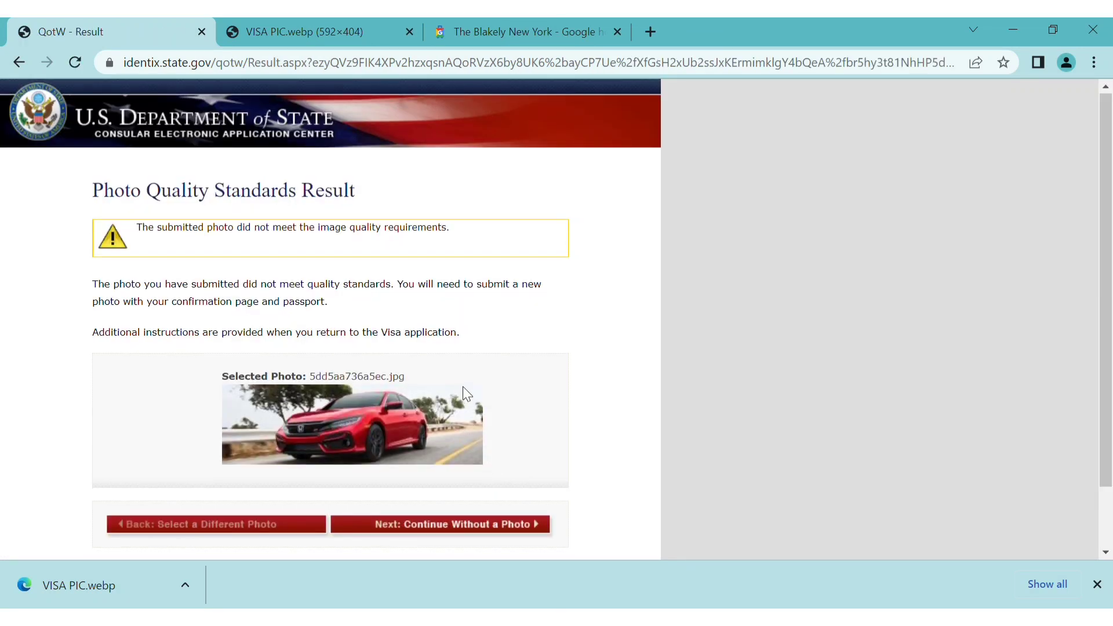
scroll(464, 392, down, 1)
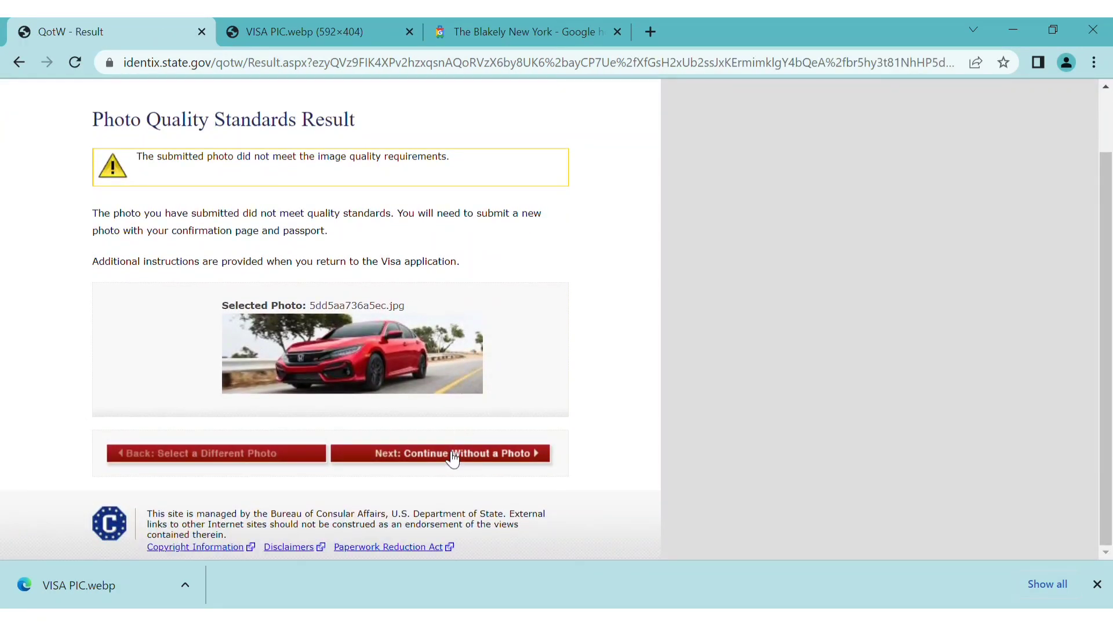
Continue without a photo and open the Personal, Address, Phone and Passport review page
click(453, 457)
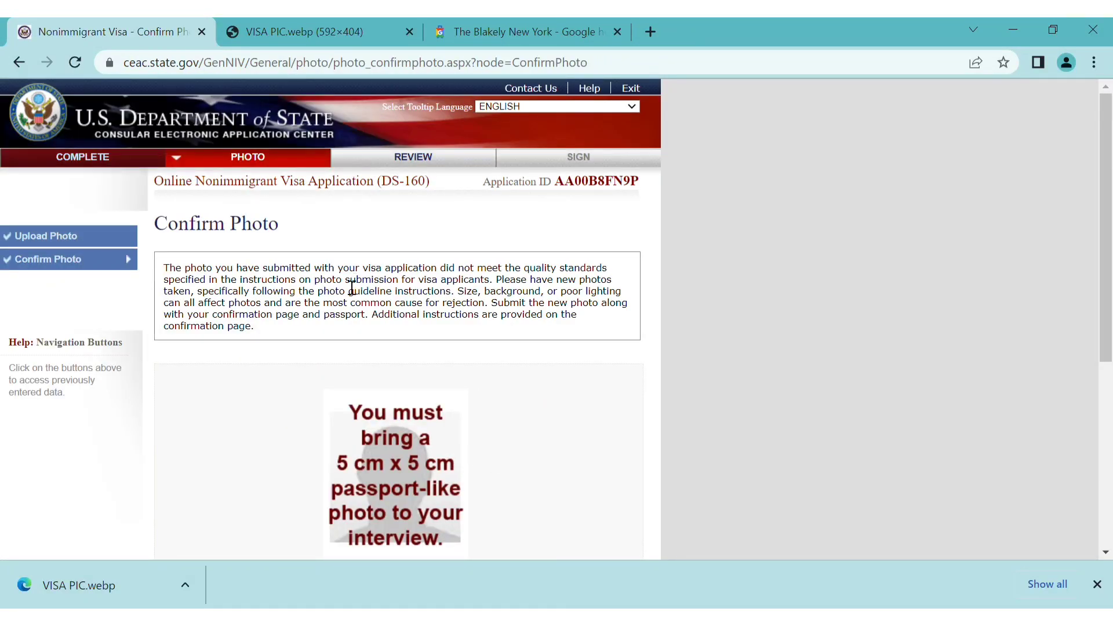
scroll(398, 331, down, 5)
scroll(409, 235, up, 2)
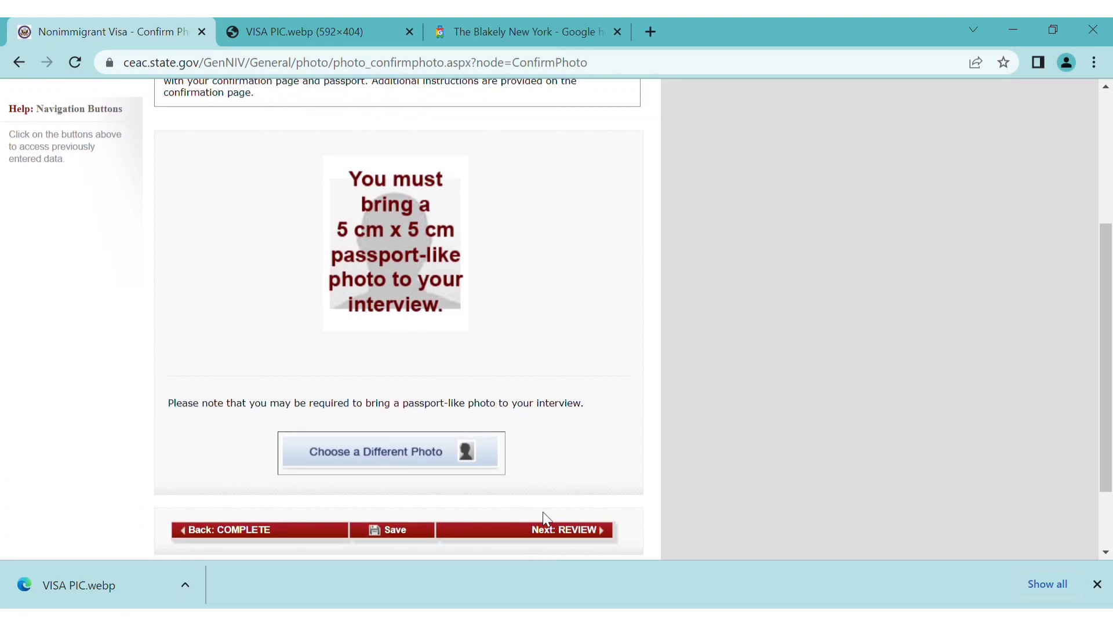
click(561, 530)
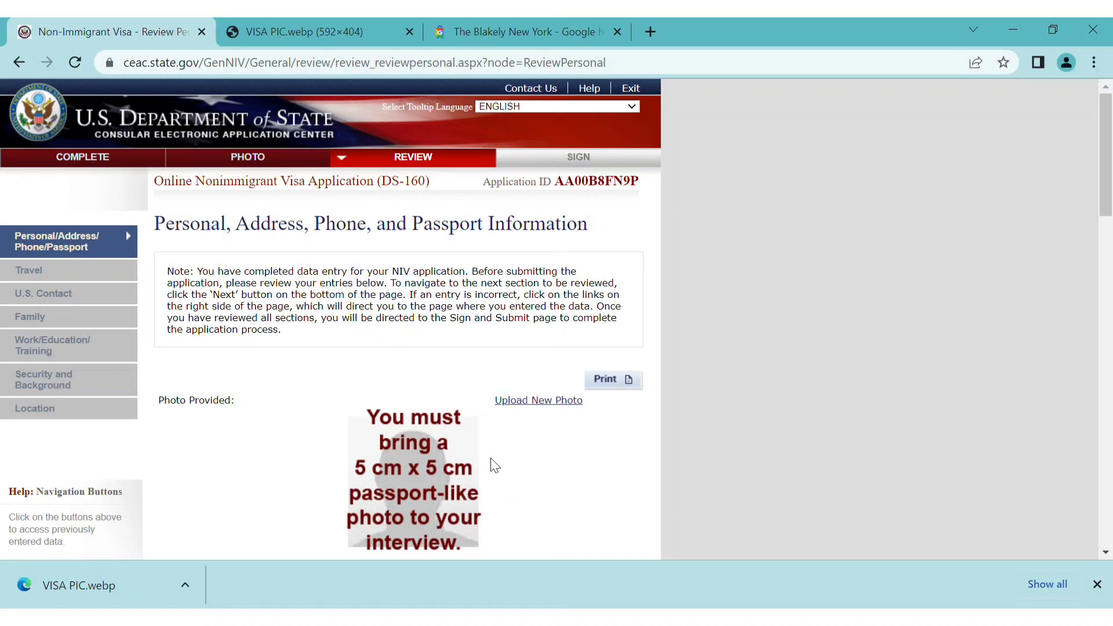
Check the Personal, Travel and U.S. Contact review pages
scroll(493, 465, down, 5)
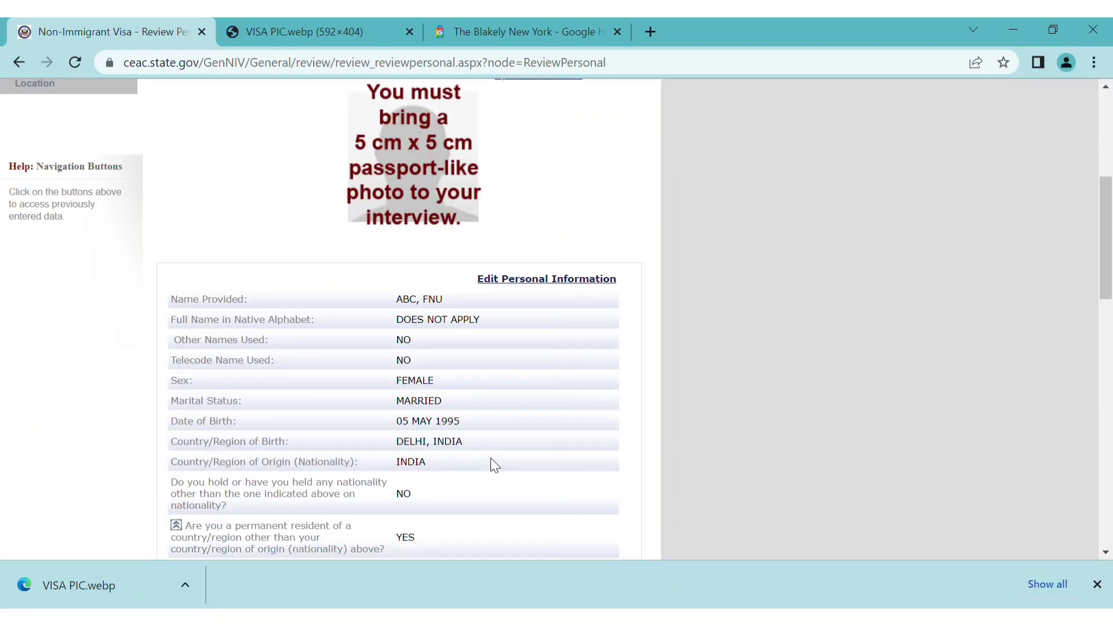
scroll(477, 496, down, 20)
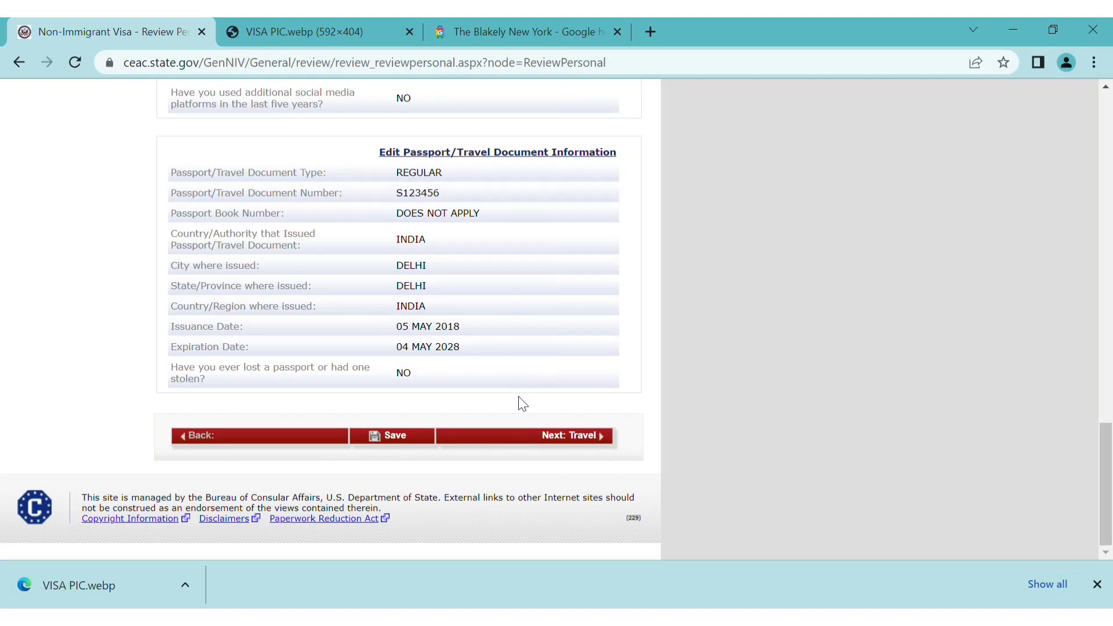
scroll(519, 400, up, 20)
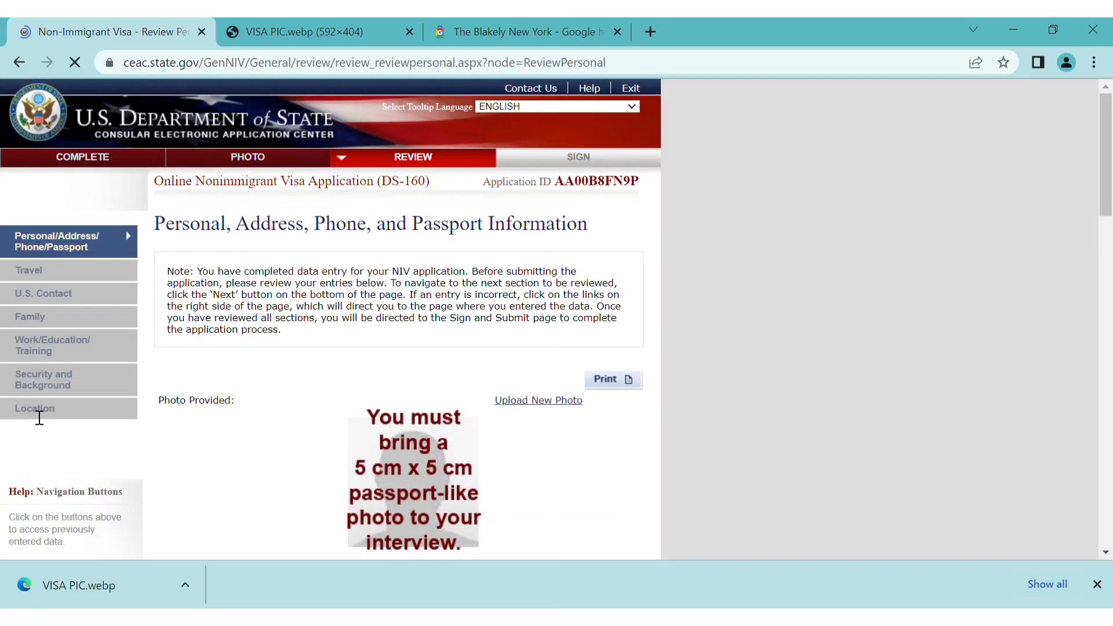
scroll(251, 470, down, 20)
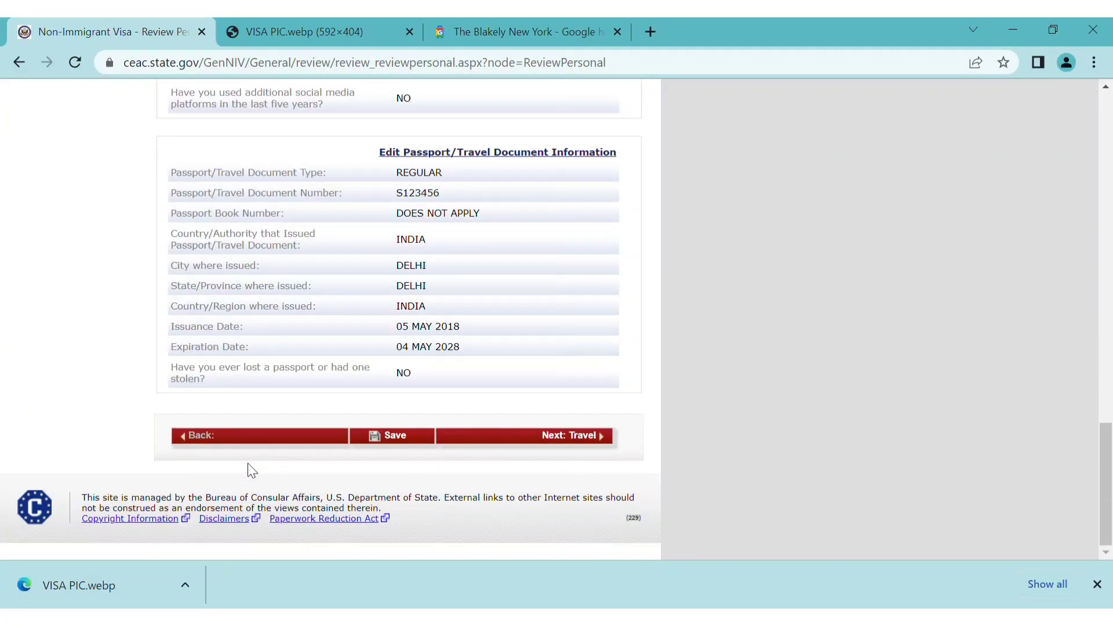
click(606, 438)
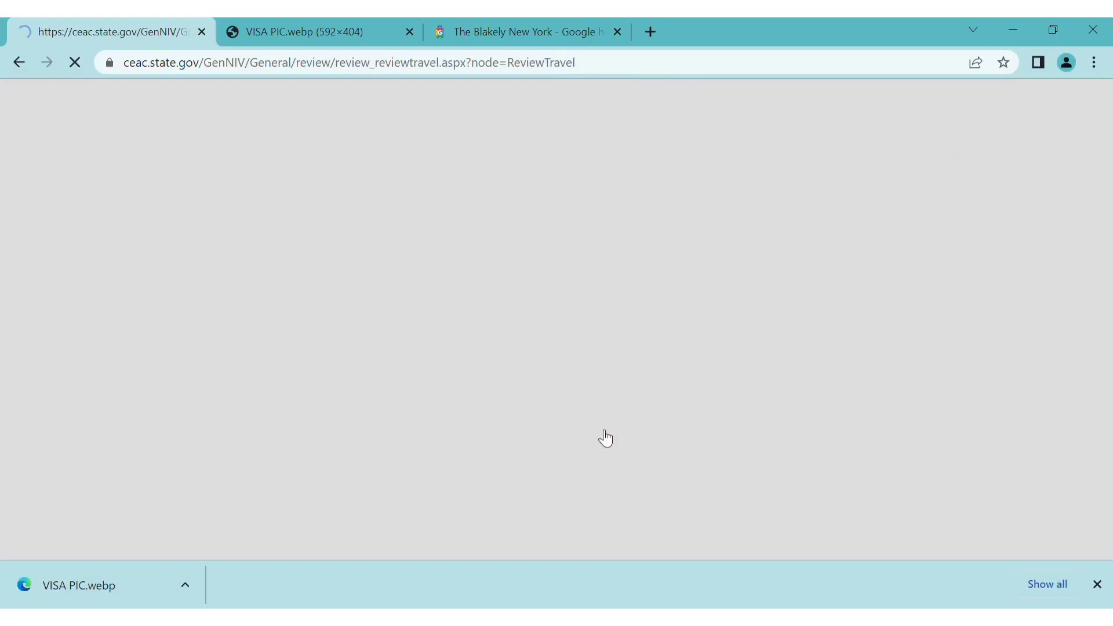
scroll(542, 453, down, 15)
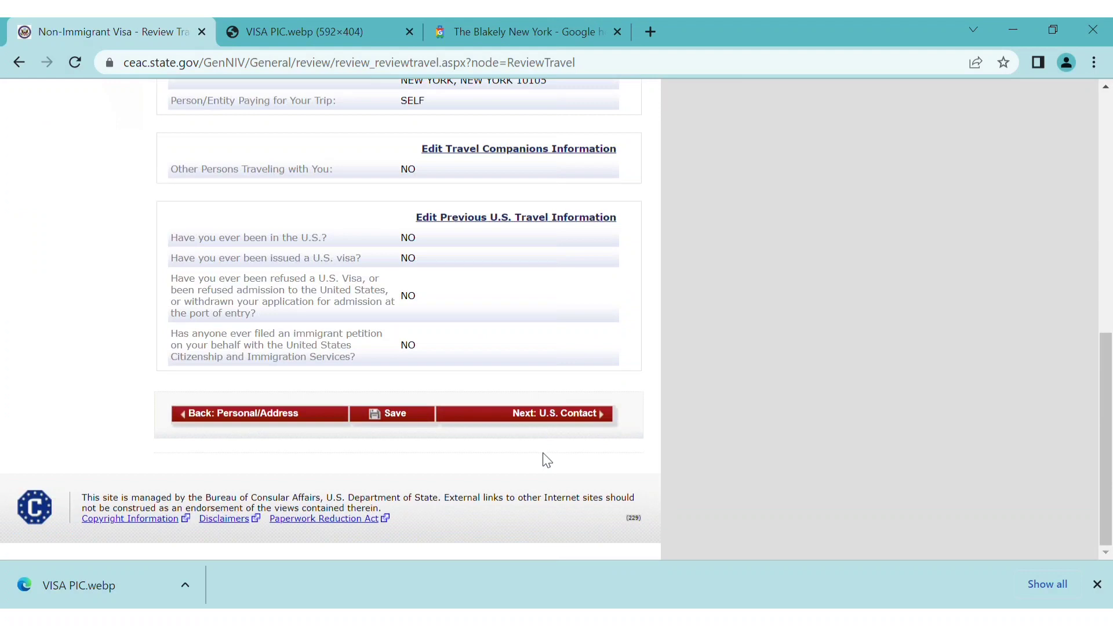
click(563, 414)
scroll(562, 414, down, 3)
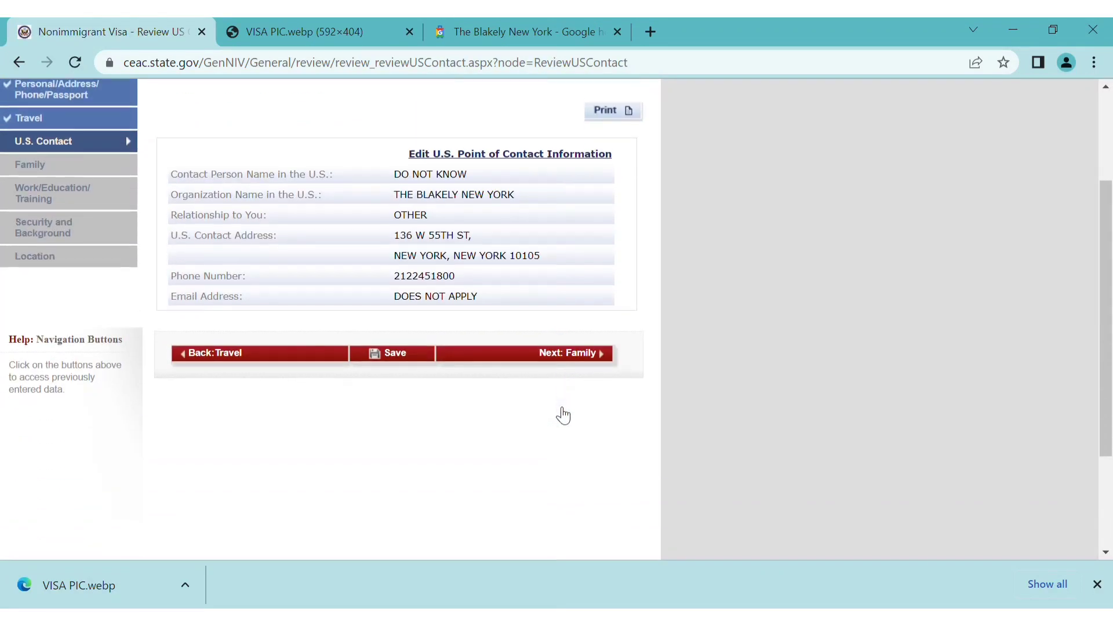
click(568, 351)
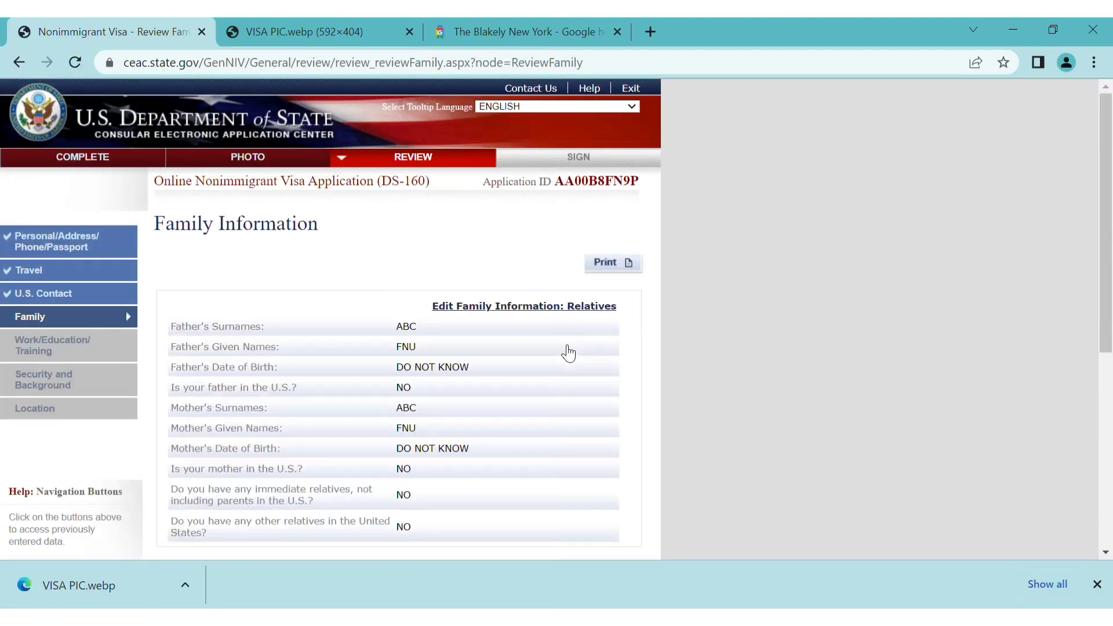
Check the Family, Work/Education/Training, Security and Background and TORONTO, CANADA Location reviews, then proceed
scroll(517, 440, down, 7)
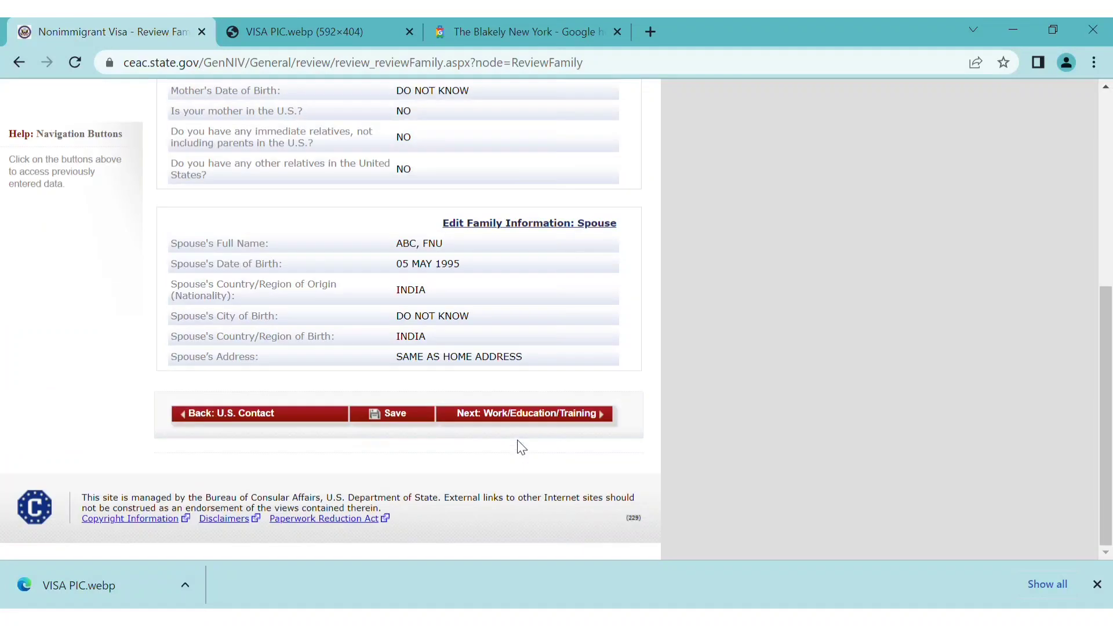
click(555, 422)
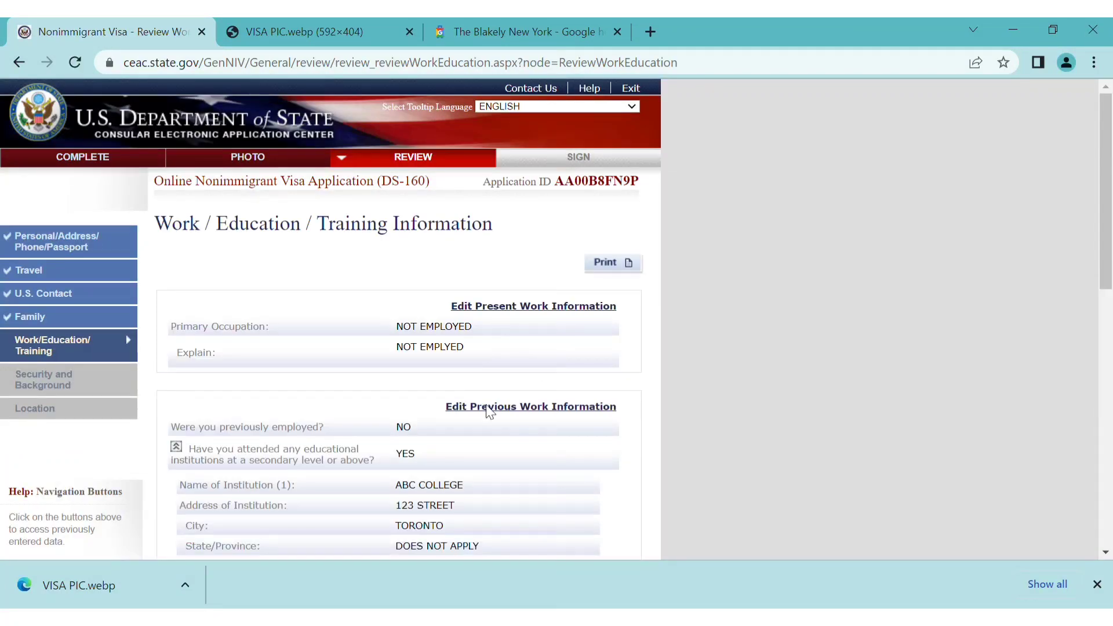
scroll(487, 410, down, 10)
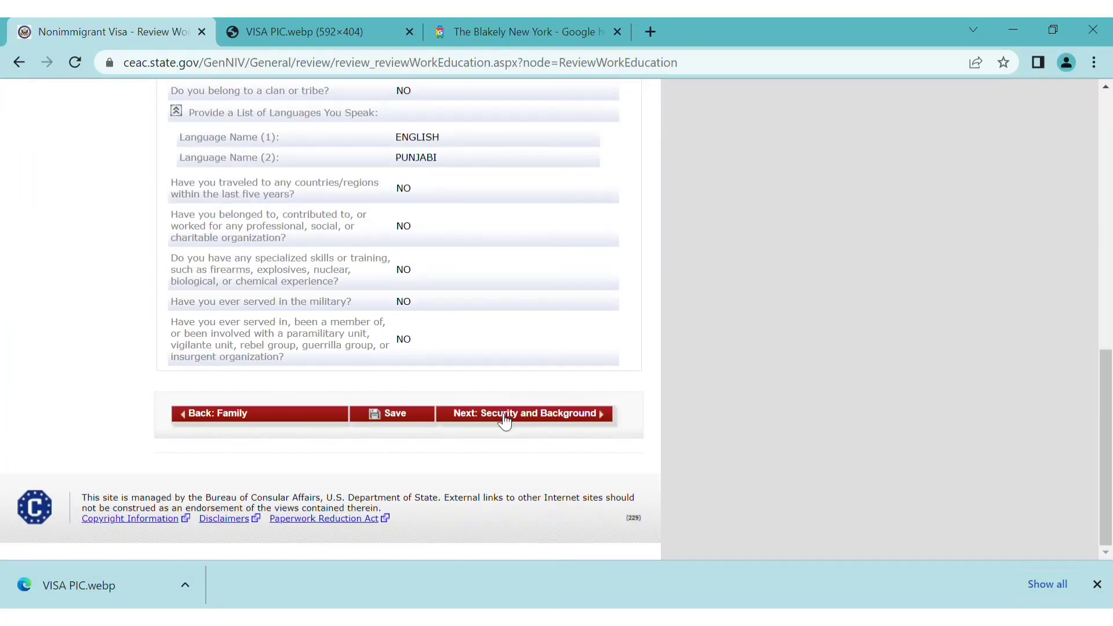
click(504, 423)
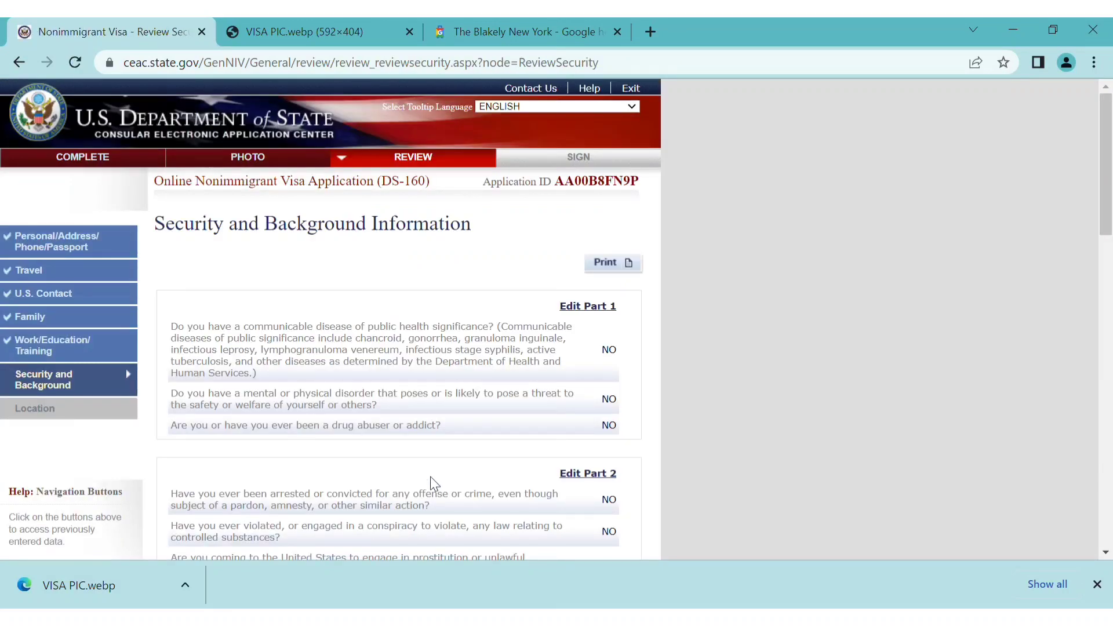
scroll(430, 477, down, 3)
scroll(431, 477, down, 15)
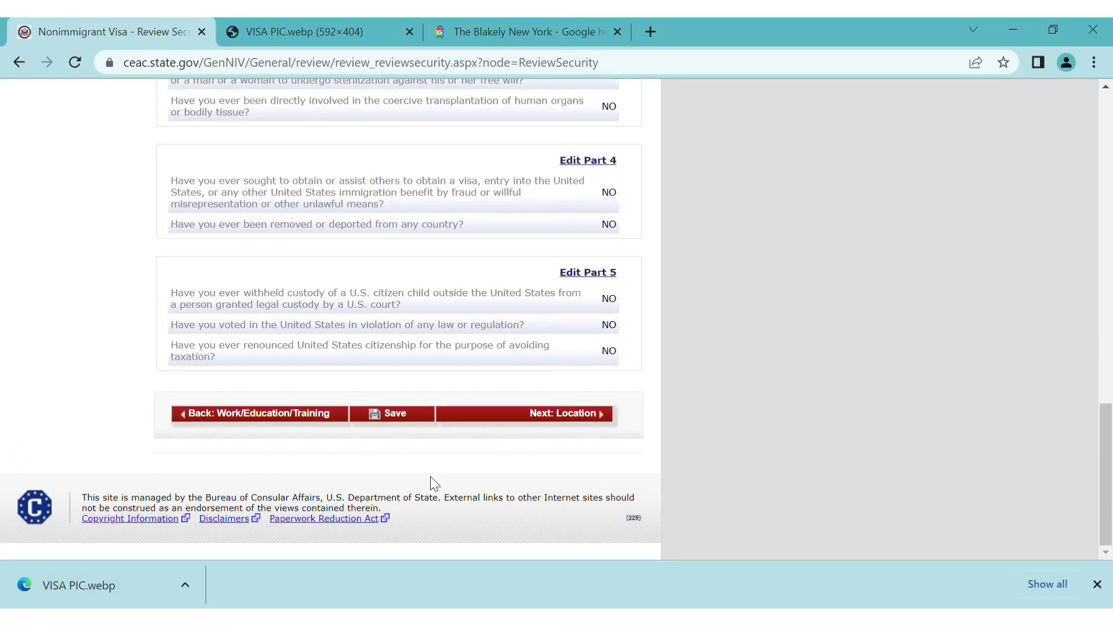
click(524, 421)
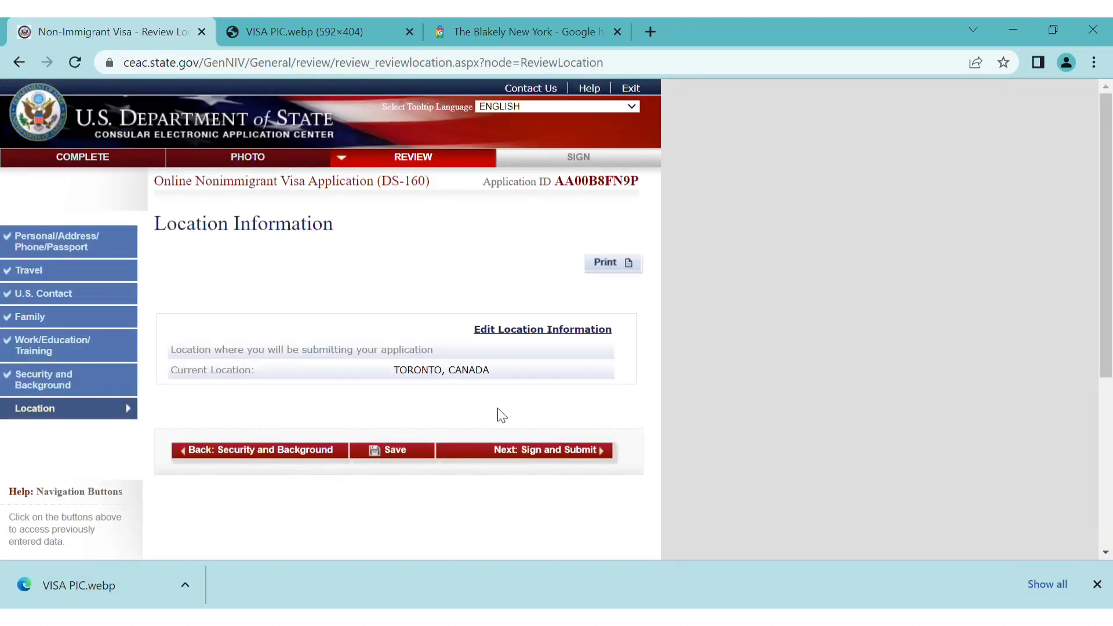
click(531, 456)
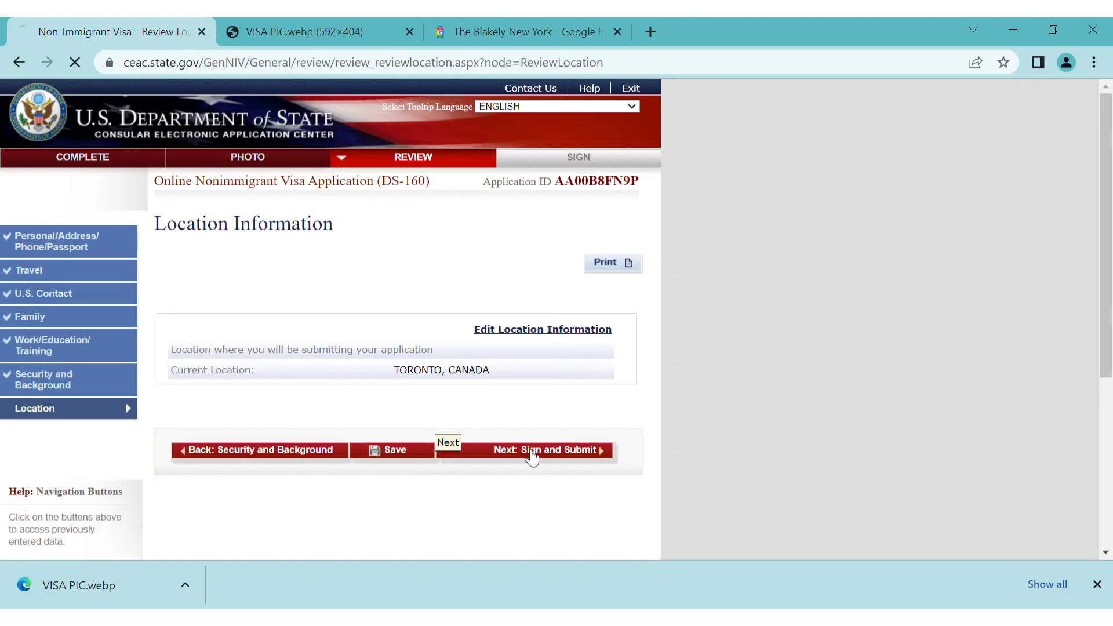
Look over the Sign and Submit e-signature page, then return to Personal Information 1 via COMPLETE
scroll(442, 452, down, 20)
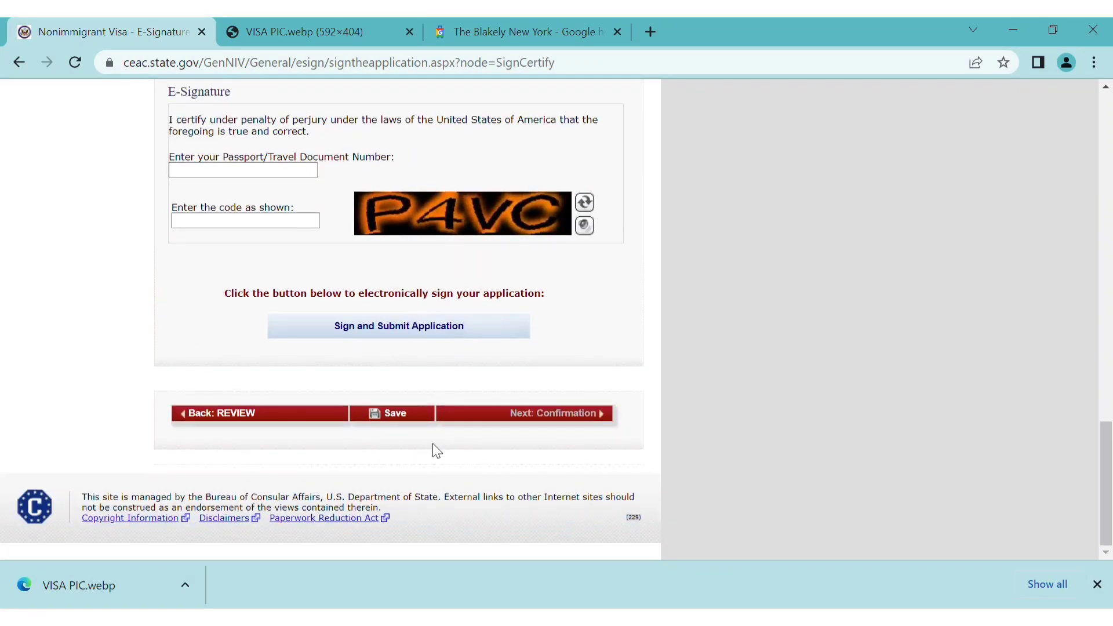
scroll(569, 351, up, 5)
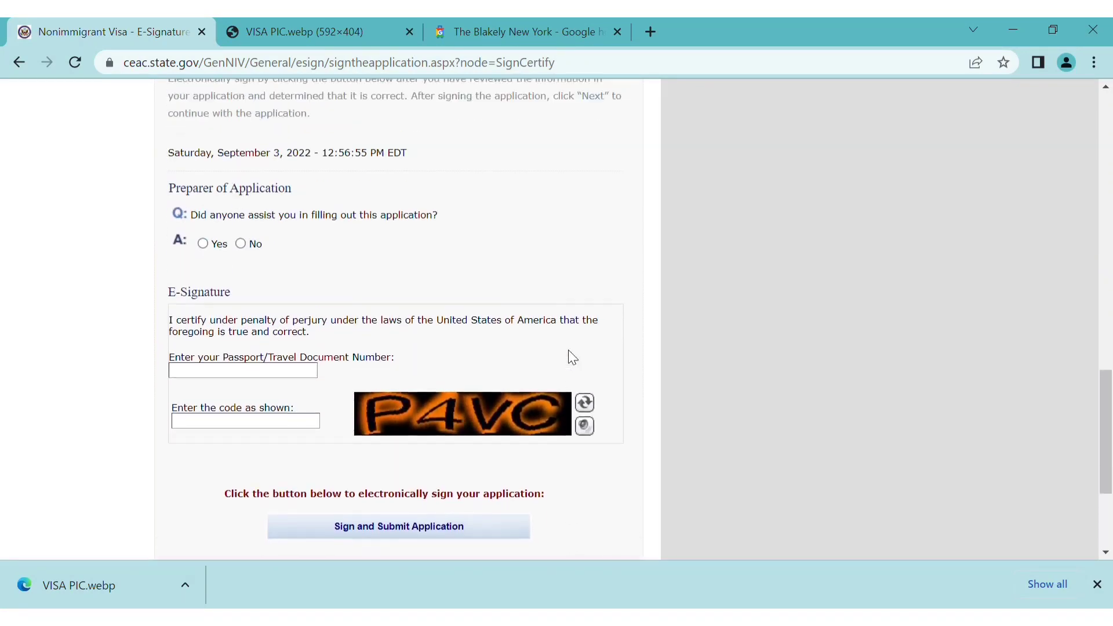
scroll(569, 352, up, 3)
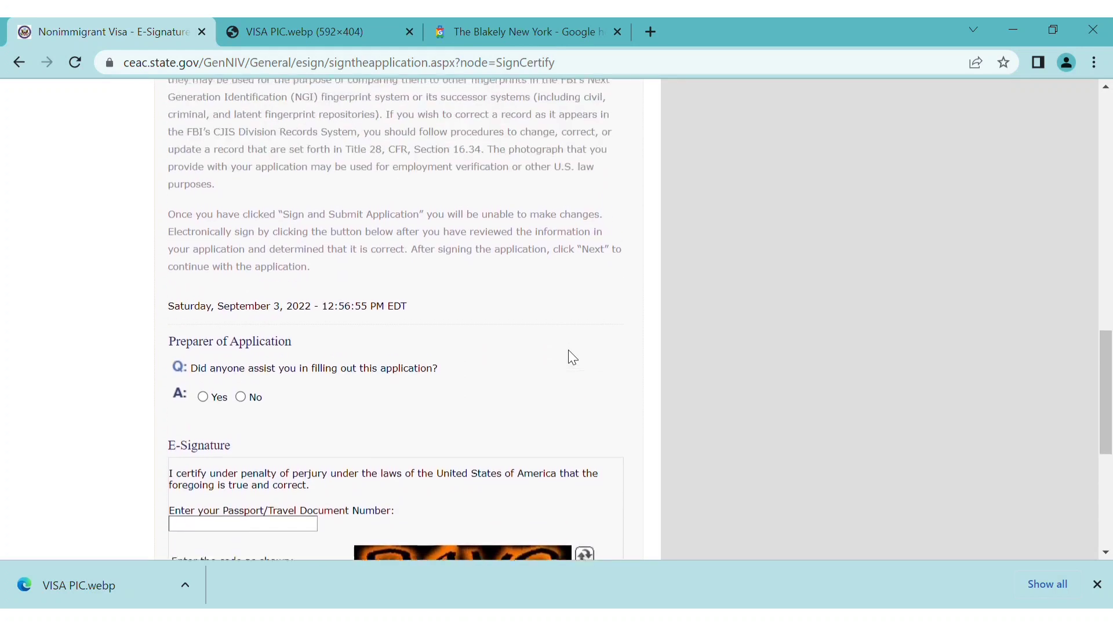
scroll(569, 352, down, 3)
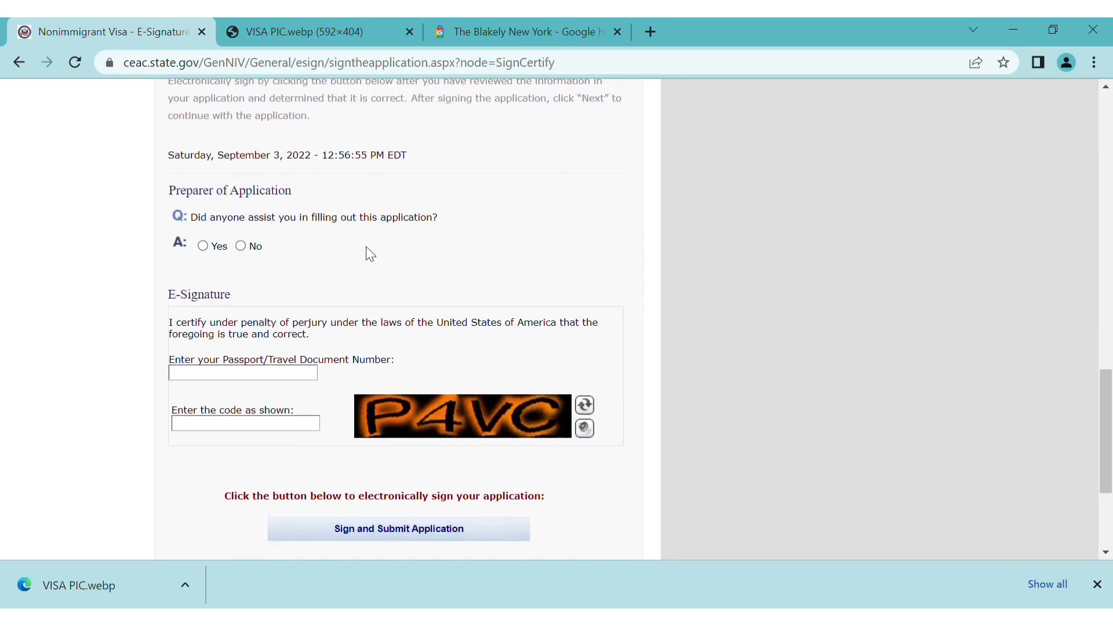
scroll(366, 245, down, 3)
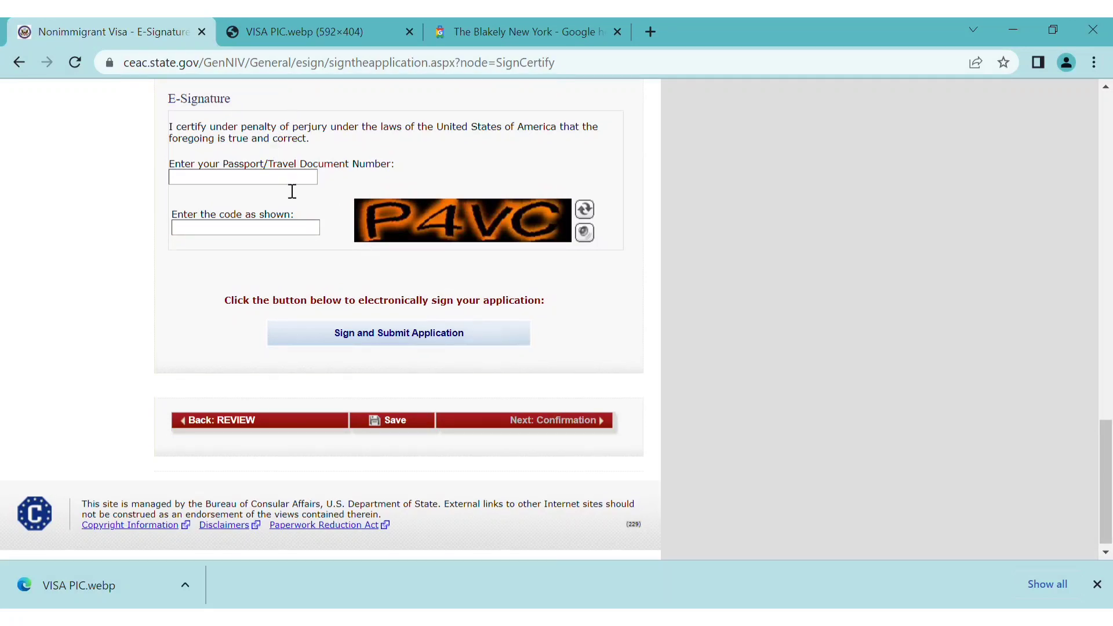
scroll(343, 348, down, 1)
scroll(339, 343, up, 1)
scroll(604, 283, up, 15)
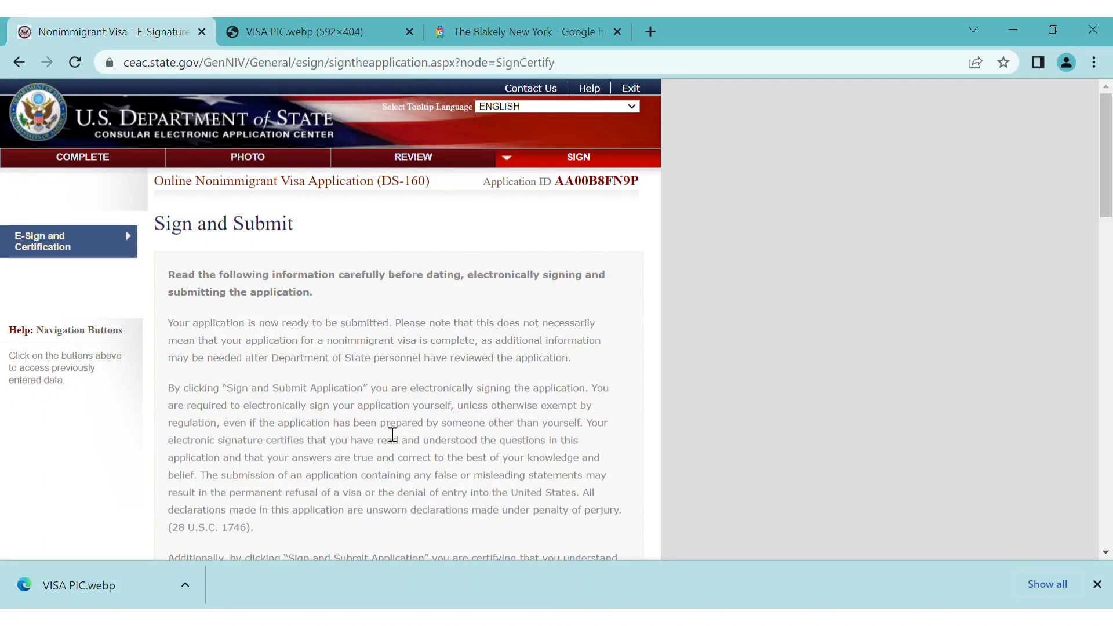
scroll(392, 434, down, 15)
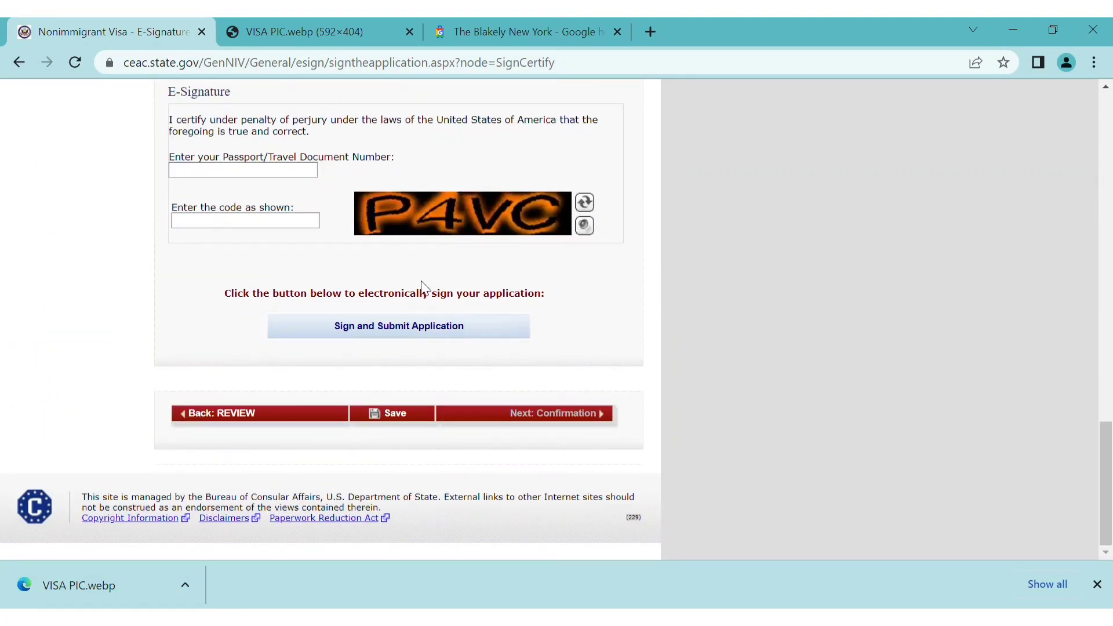
scroll(421, 283, up, 15)
click(68, 161)
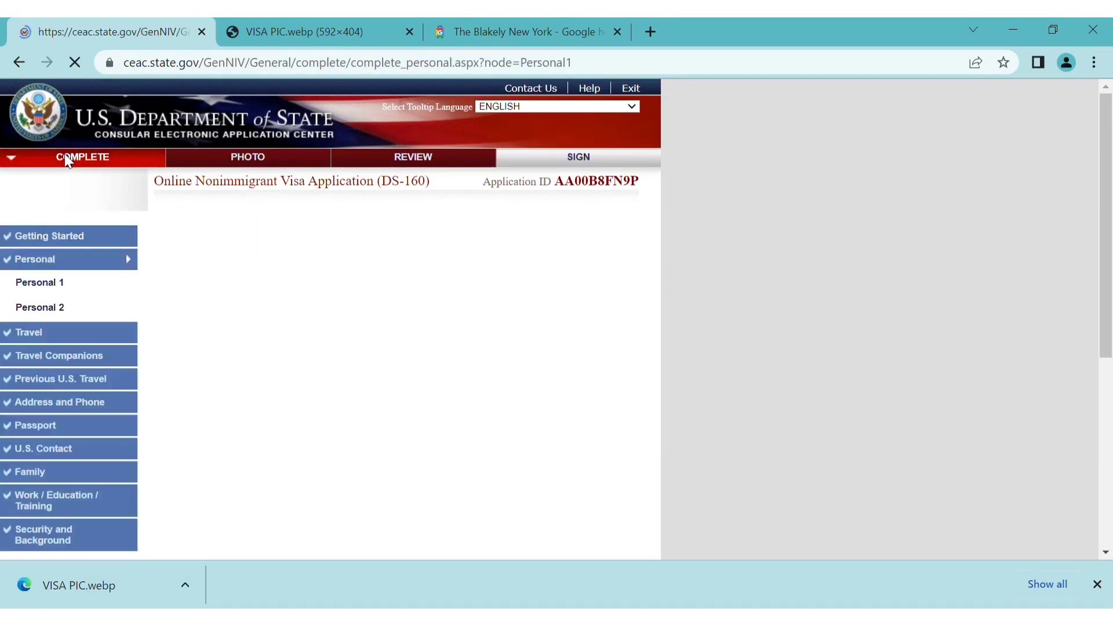